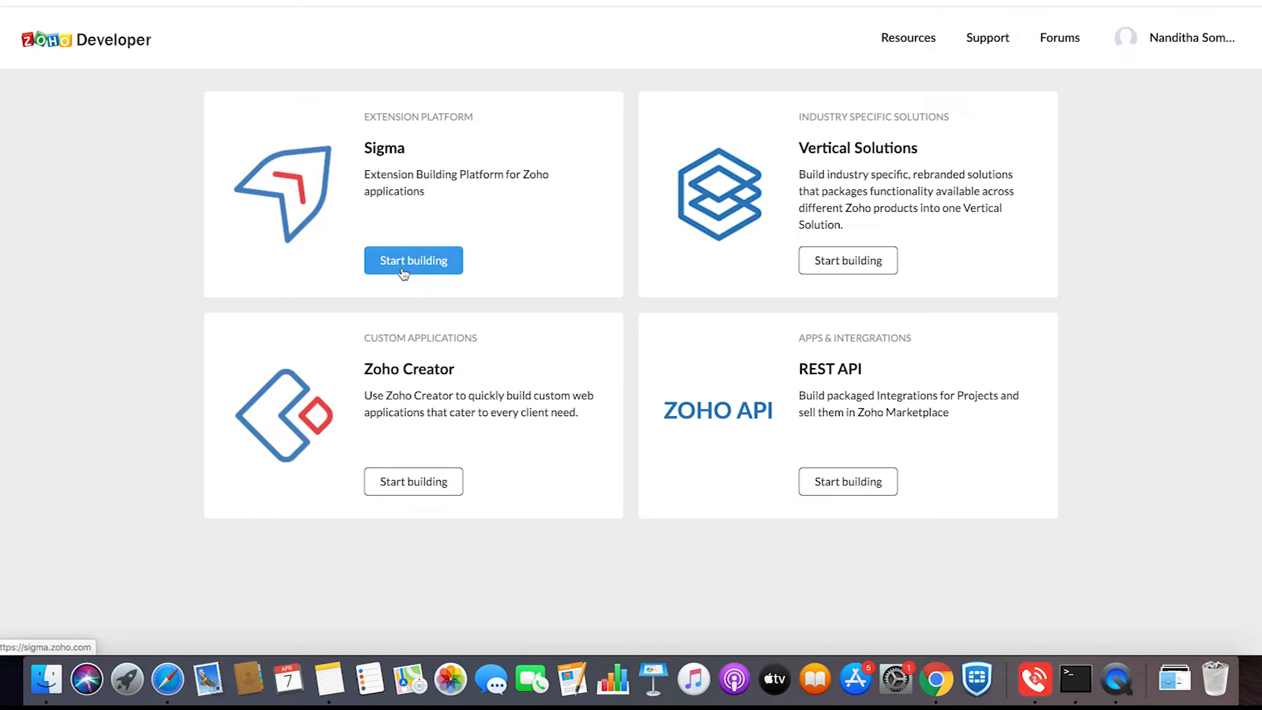
# - Start building in the Sigma extension platform and create a new extension with Zoho CRM as its service
pyautogui.click(404, 271)
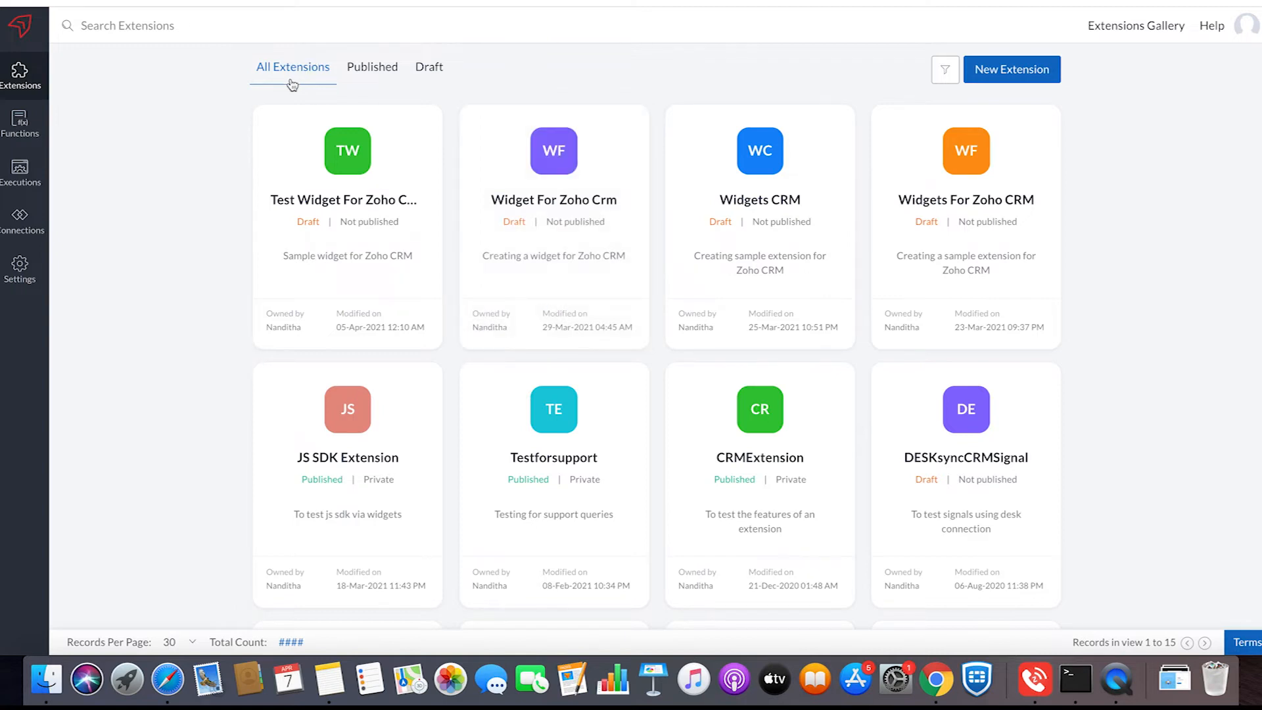
pyautogui.click(366, 81)
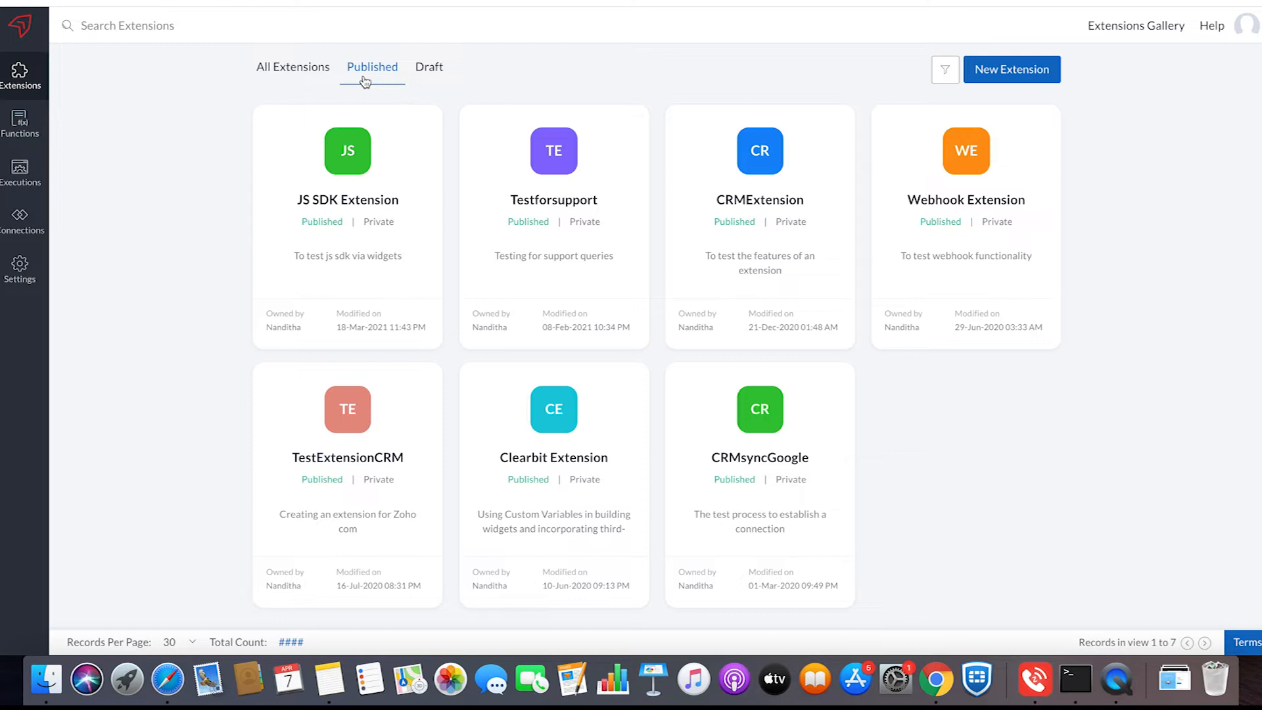
pyautogui.click(988, 71)
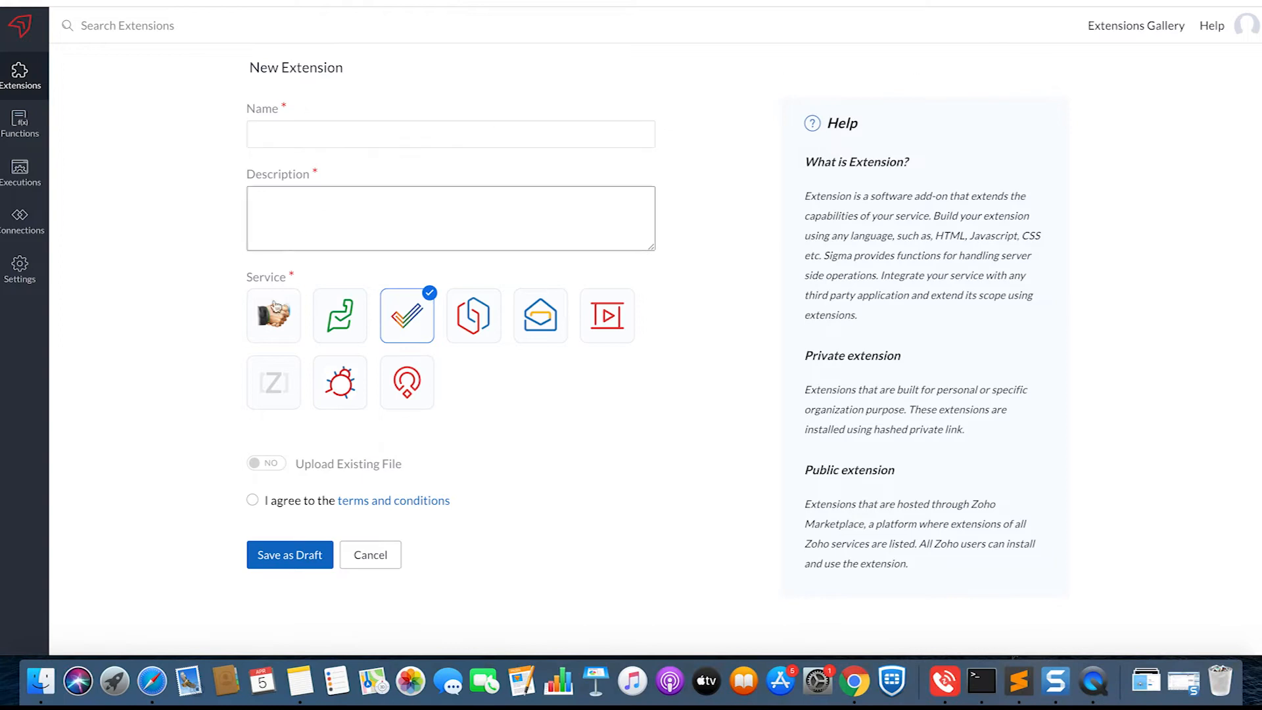
pyautogui.click(276, 307)
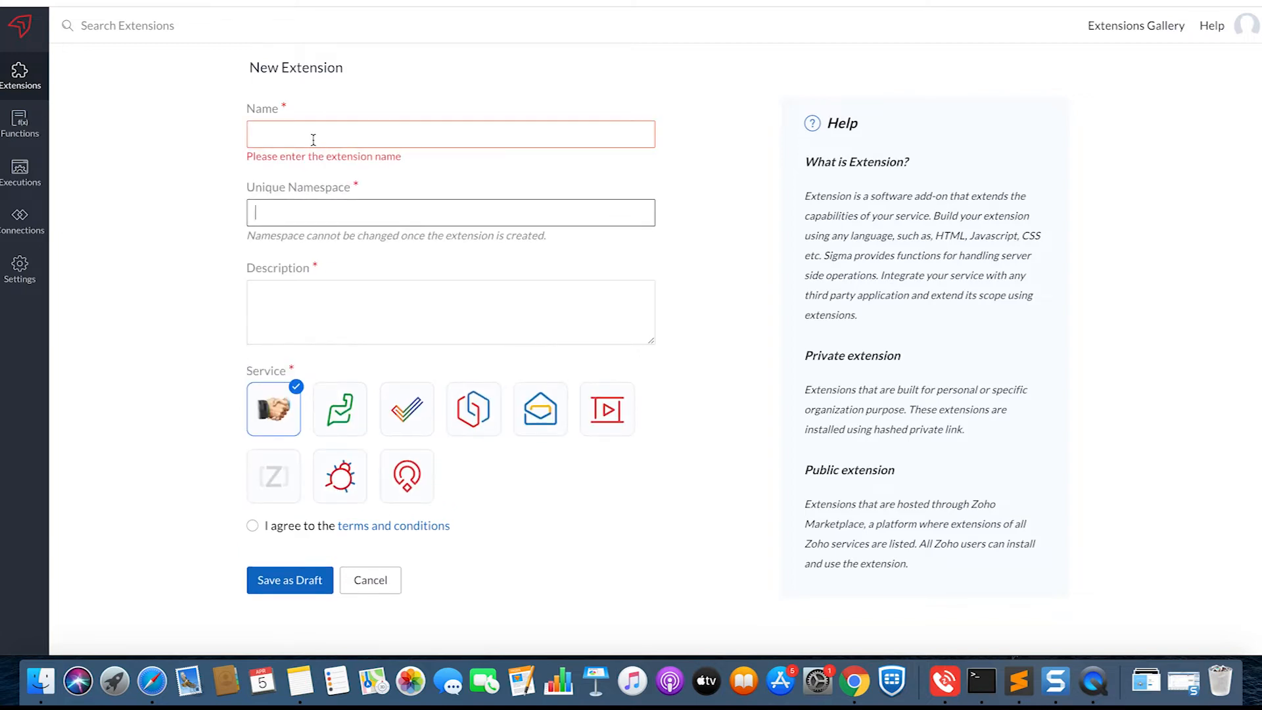
# - Name the extension "Test Widget for Zoho CRM" and give it the unique namespace testwidgetforzohocrm
pyautogui.click(308, 131)
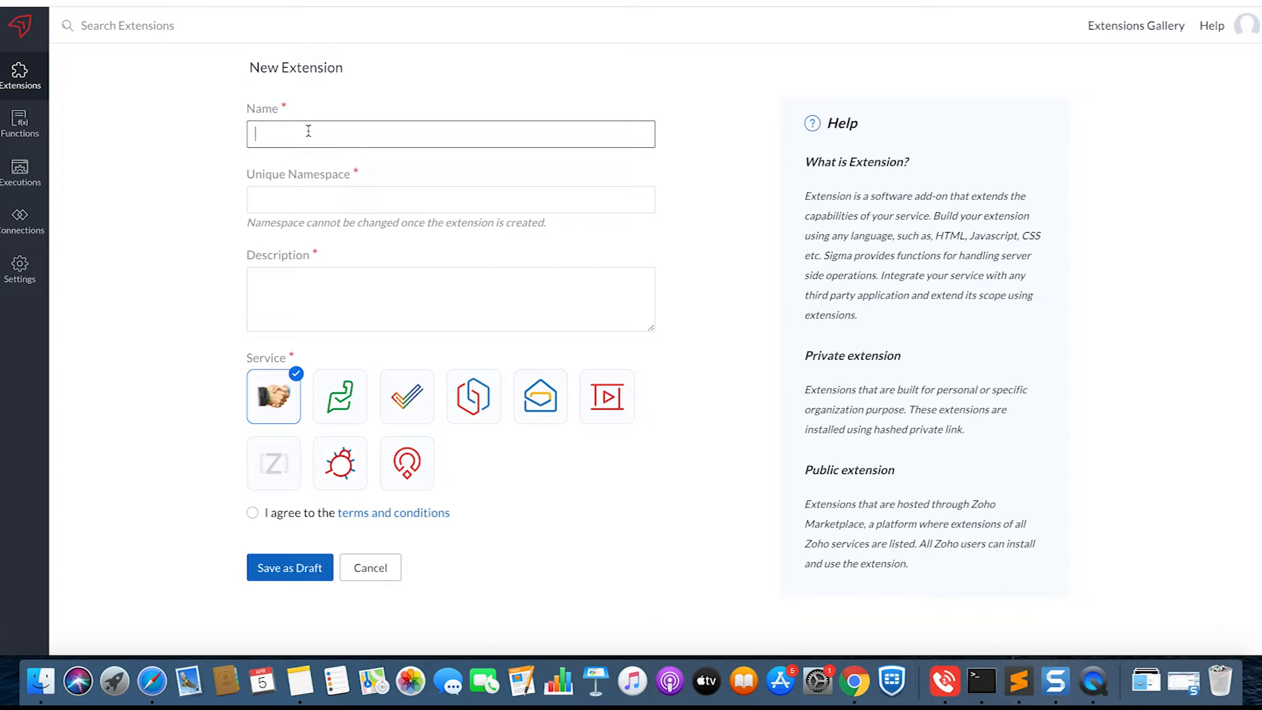
pyautogui.write('Test Widget for Zoho CRM')
pyautogui.click(314, 208)
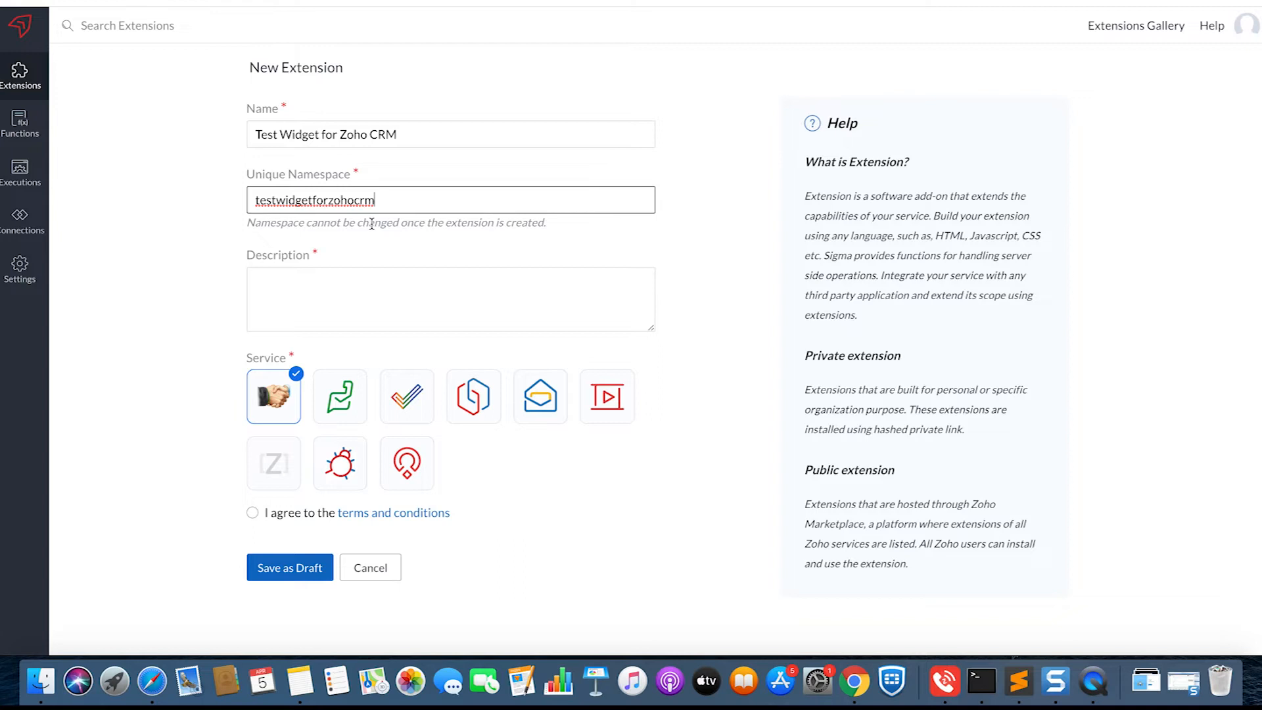
# - Describe the extension as "Sample widget for Zoho CRM", agree to the terms and conditions, and save it as a draft
pyautogui.click(360, 286)
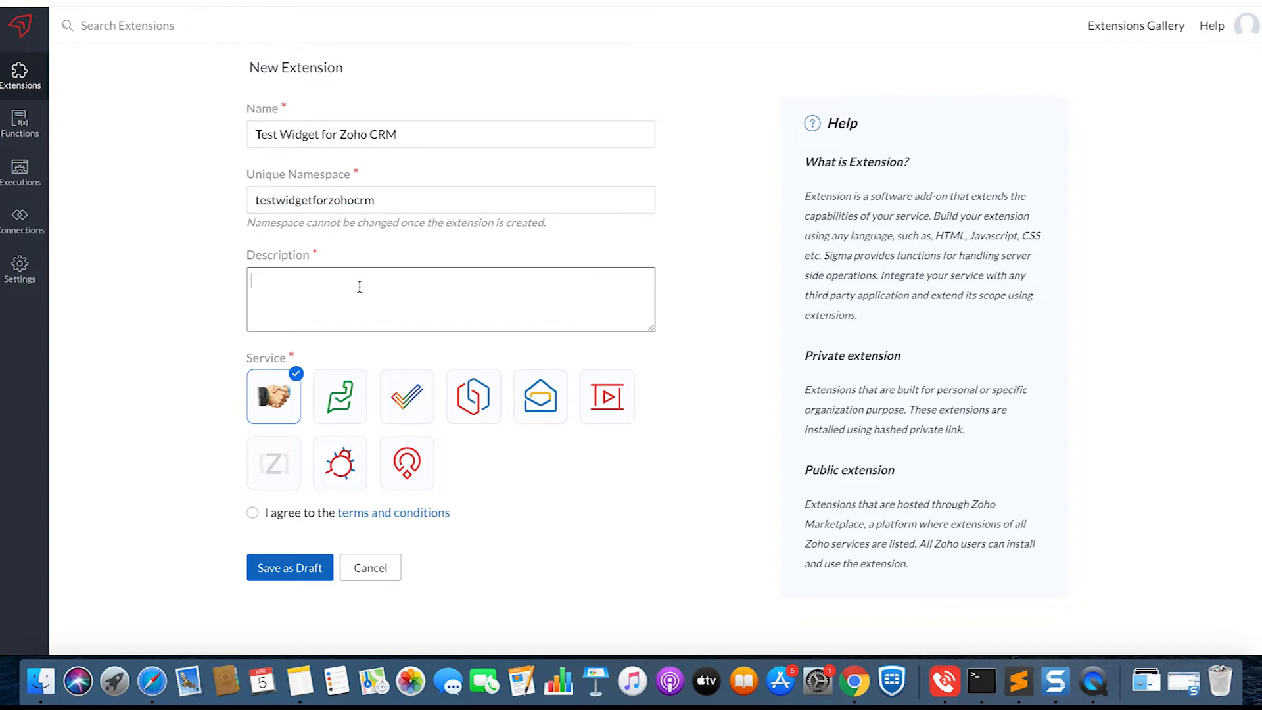
pyautogui.write('Sample widget for Zoho CRM')
pyautogui.click(252, 514)
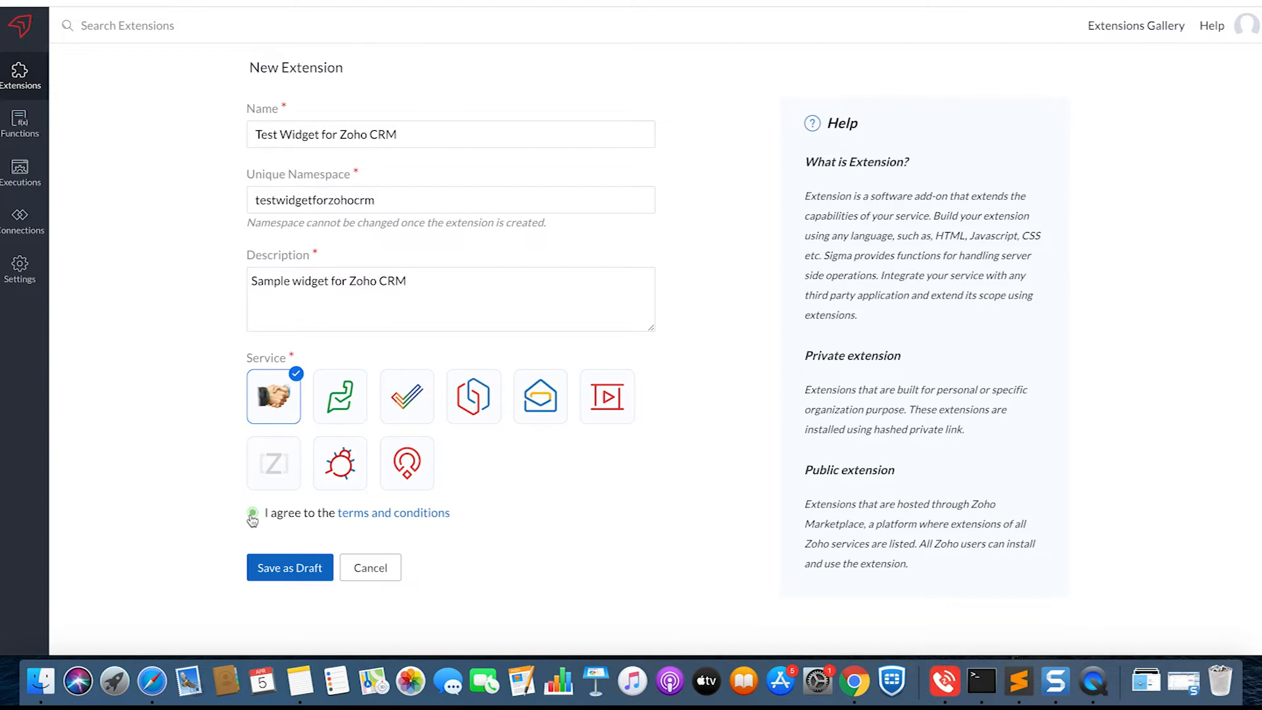
pyautogui.click(295, 569)
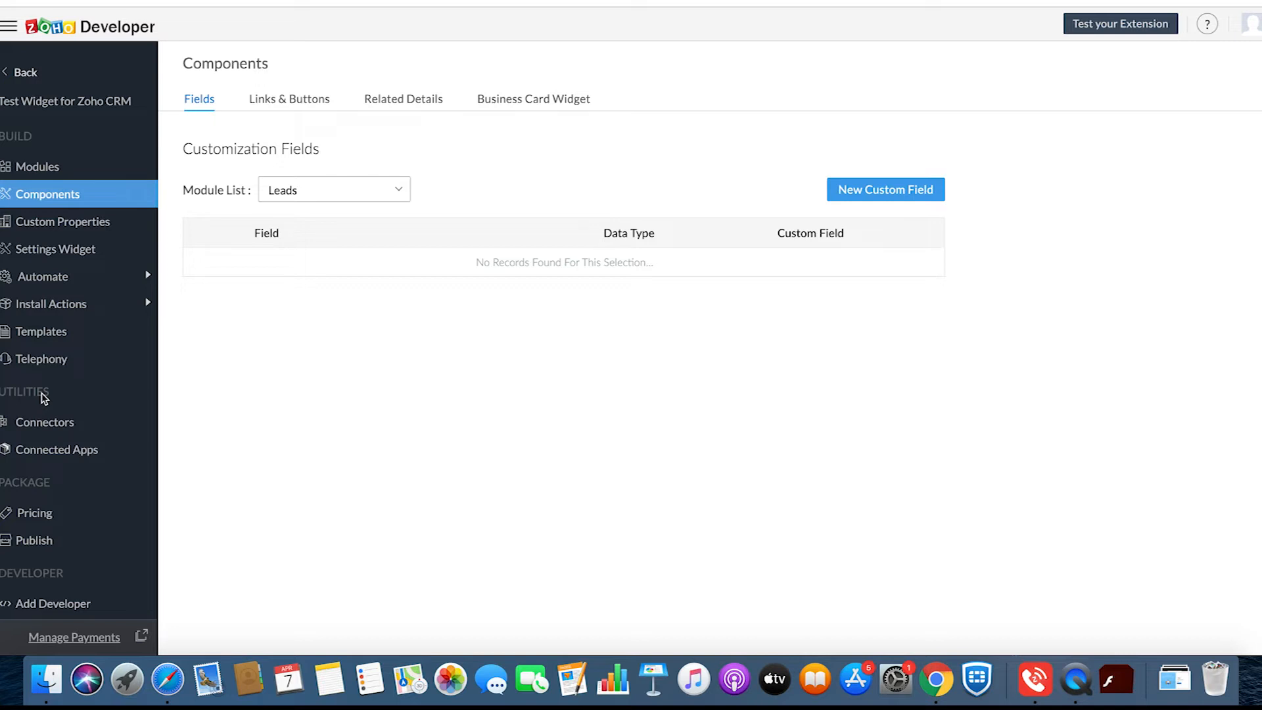
# - Open the Connected Apps form of the Test Widget for Zoho CRM extension
pyautogui.click(51, 456)
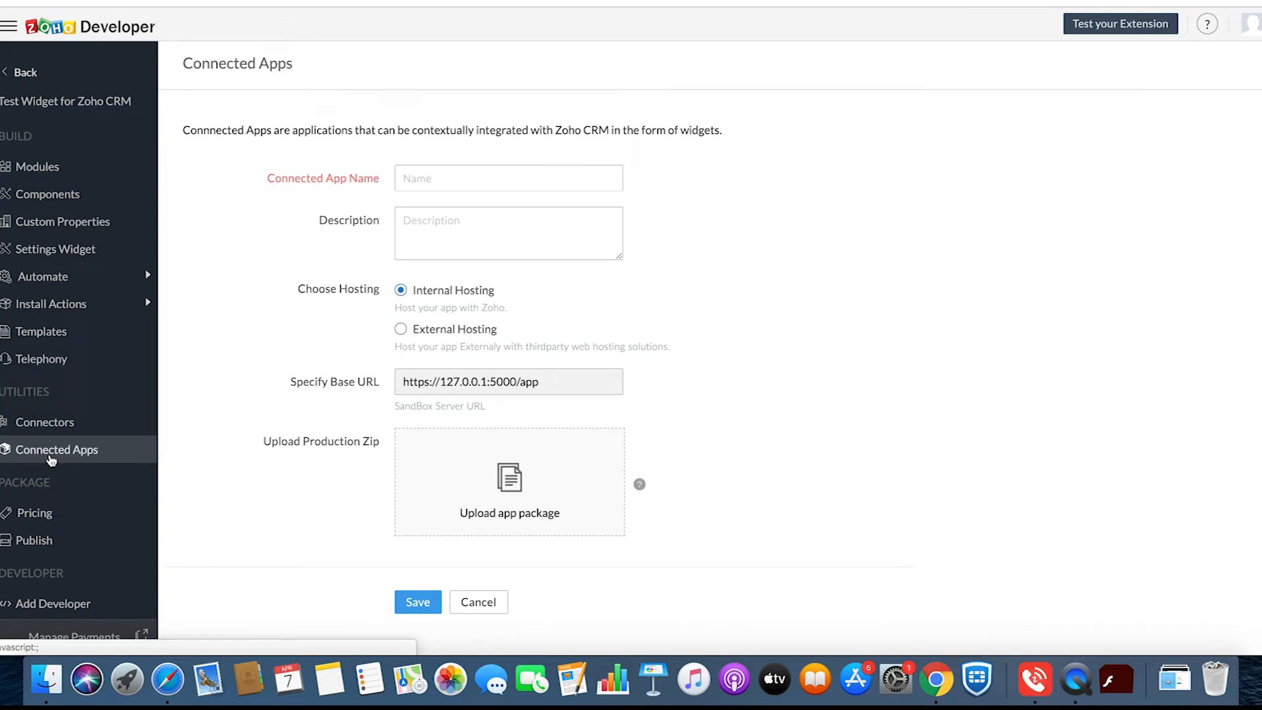
pyautogui.click(51, 457)
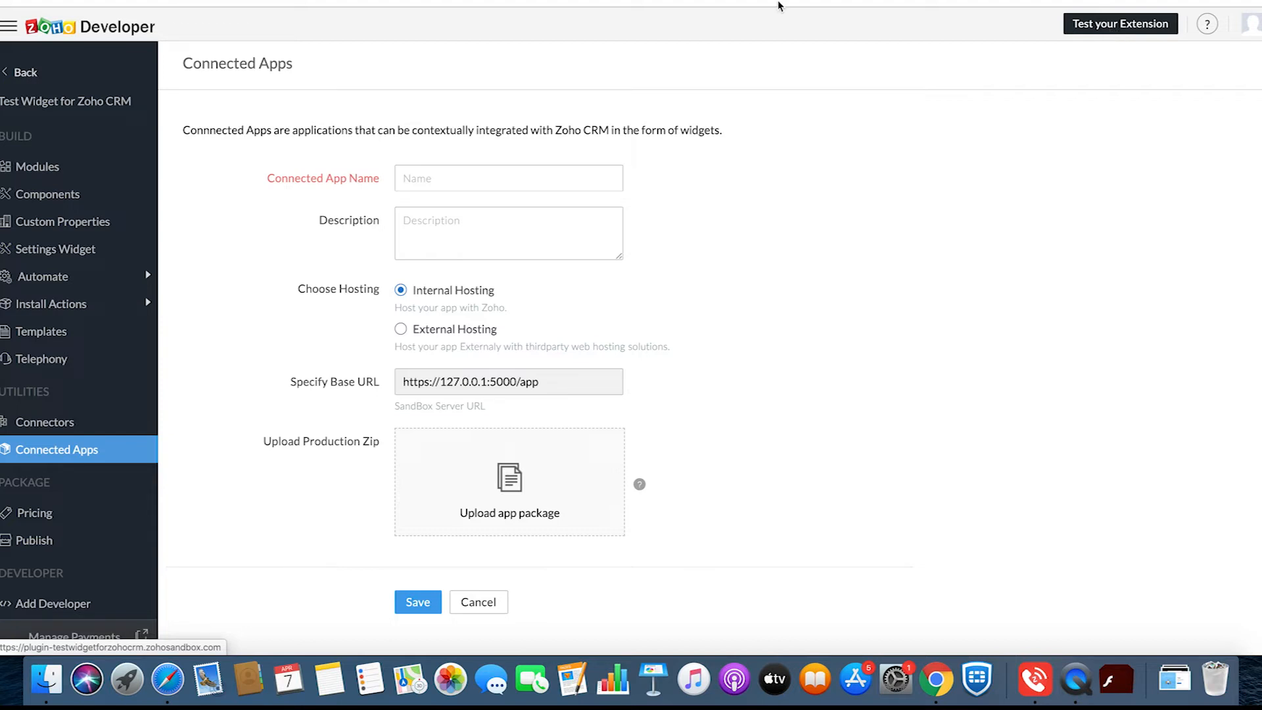
pyautogui.hotkey('ctrl', 'Tab')
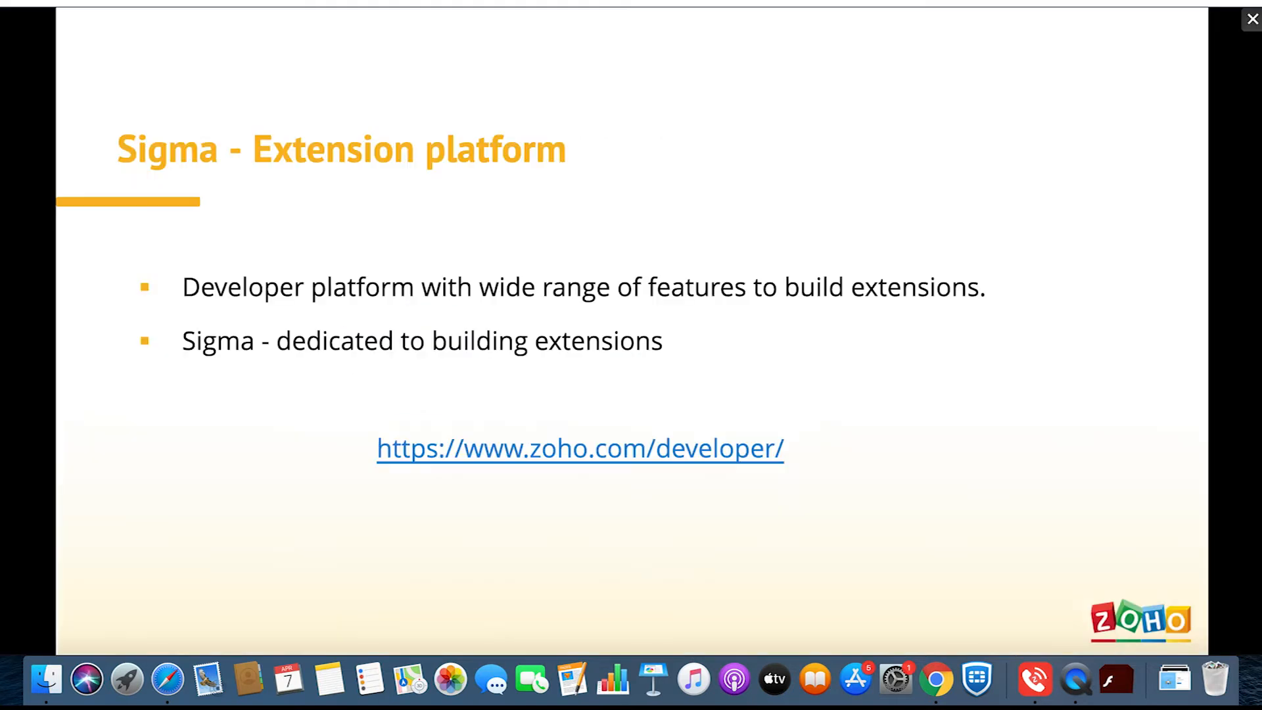
pyautogui.click(60, 633)
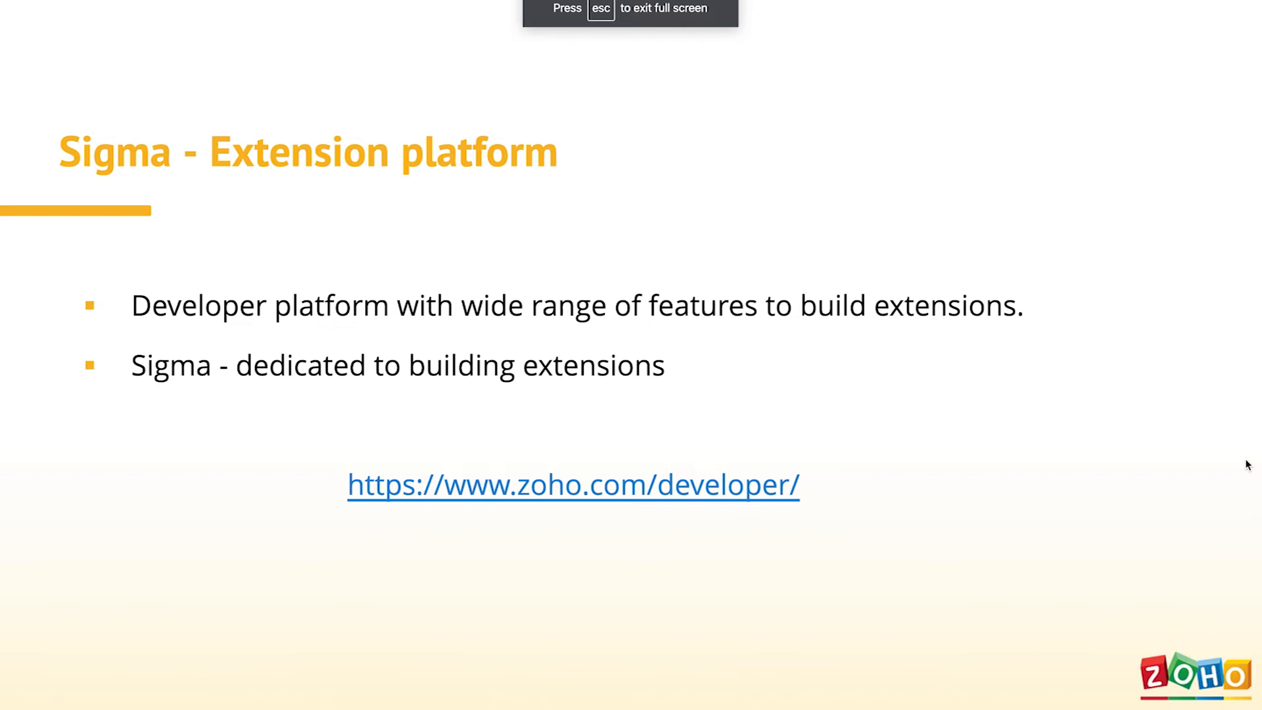
pyautogui.press('Right')
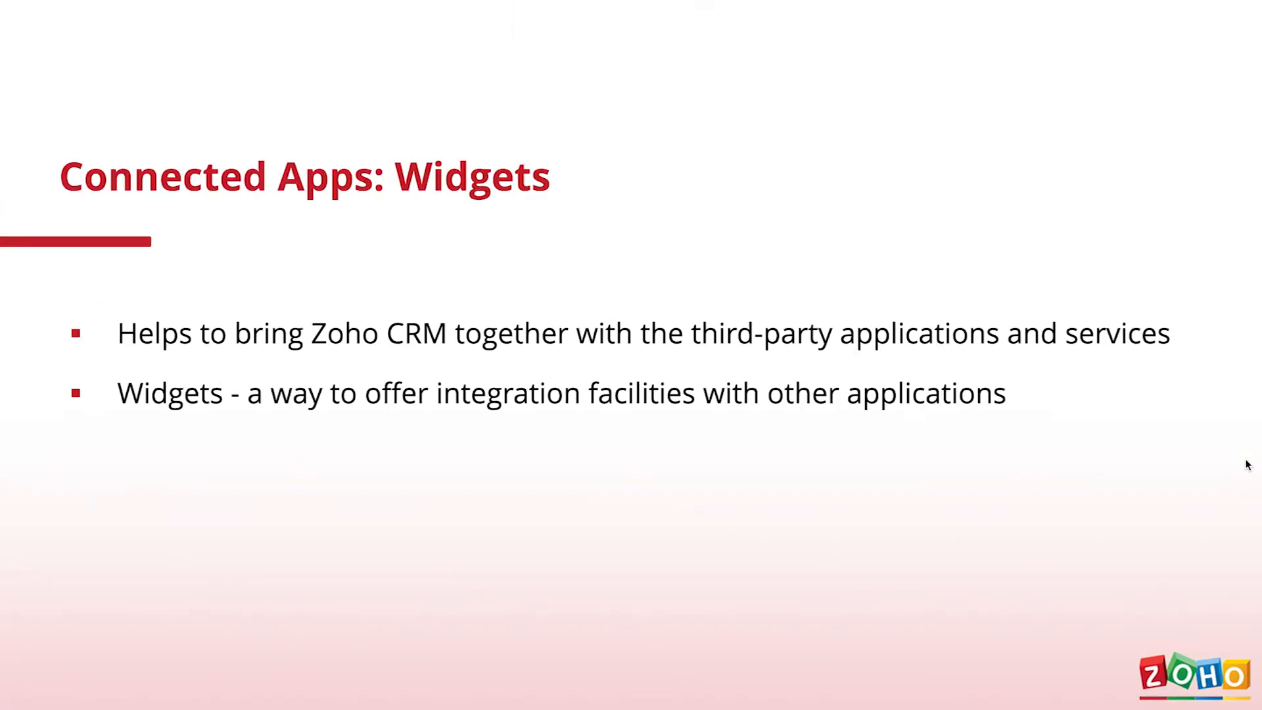
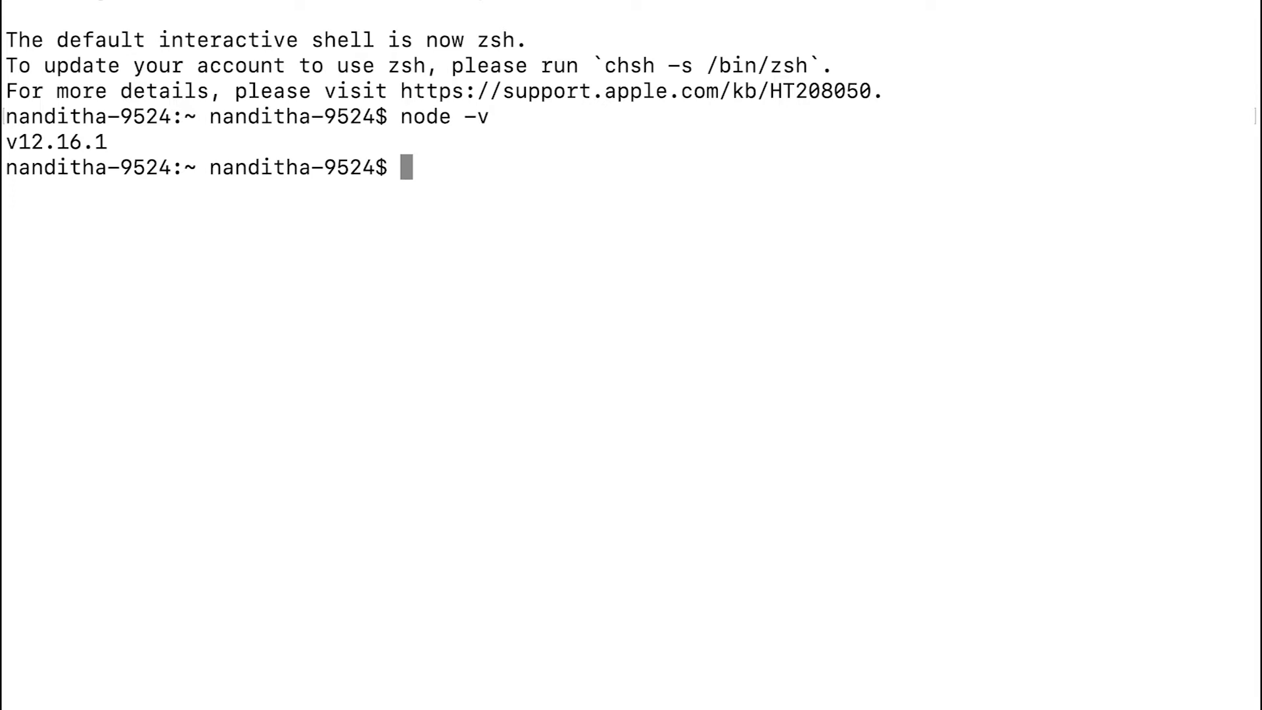
# - Check the installed Node Package Manager version with npm -v
pyautogui.write('node')
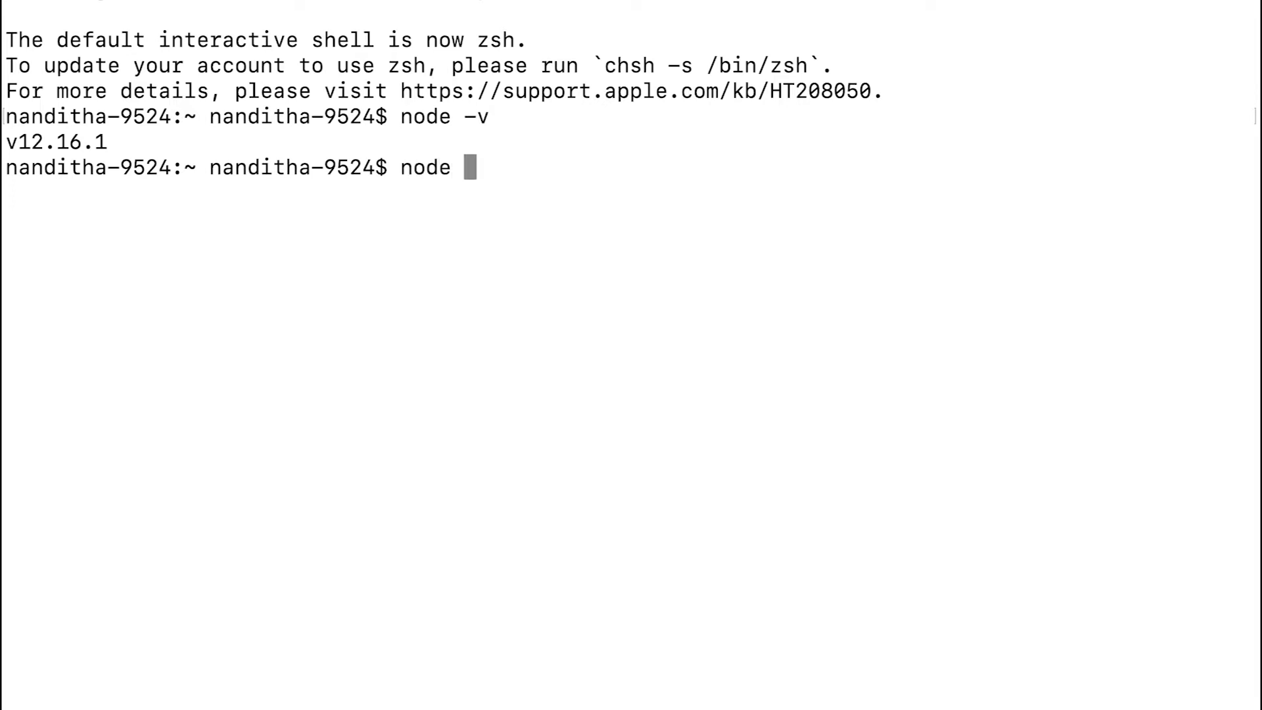
pyautogui.press('BackSpace')
pyautogui.press('BackSpace')
pyautogui.press('BackSpace')
pyautogui.press('BackSpace')
pyautogui.write('pm -v')
pyautogui.press('Return')
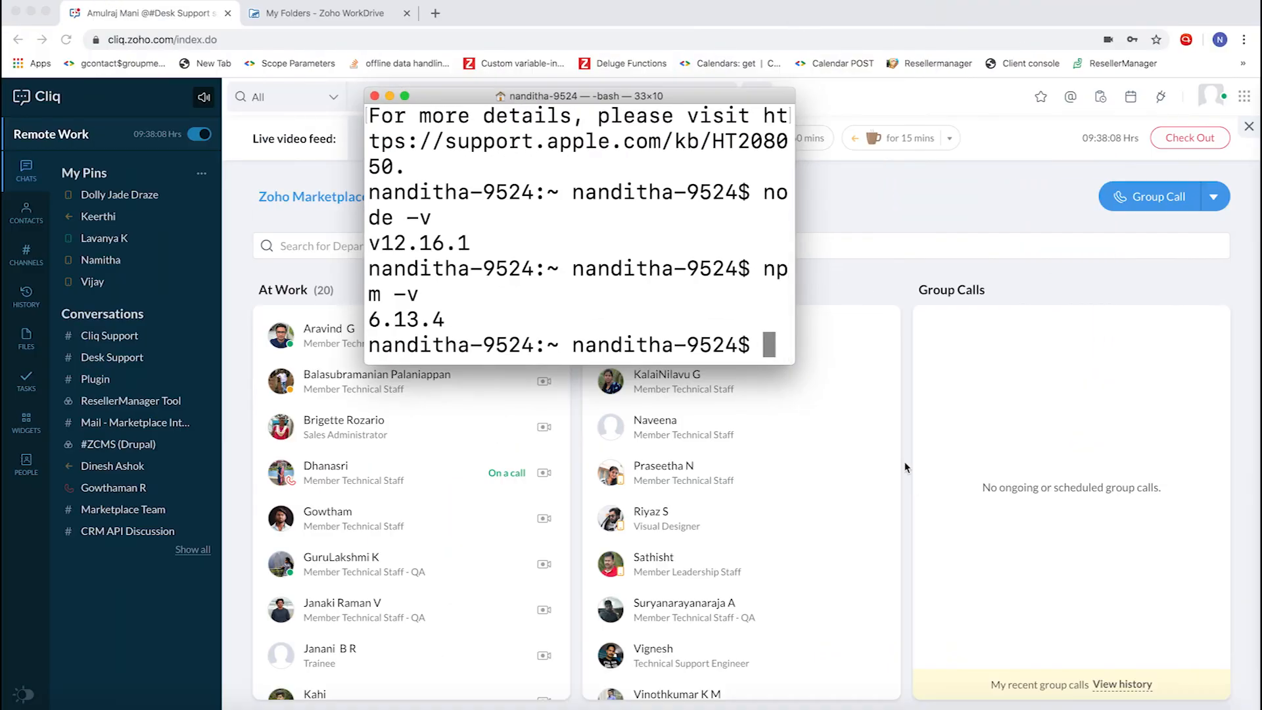
# - Switch to Chrome and view the "Step 1: Installing ZET CLI" slide of the presentation
pyautogui.click(931, 706)
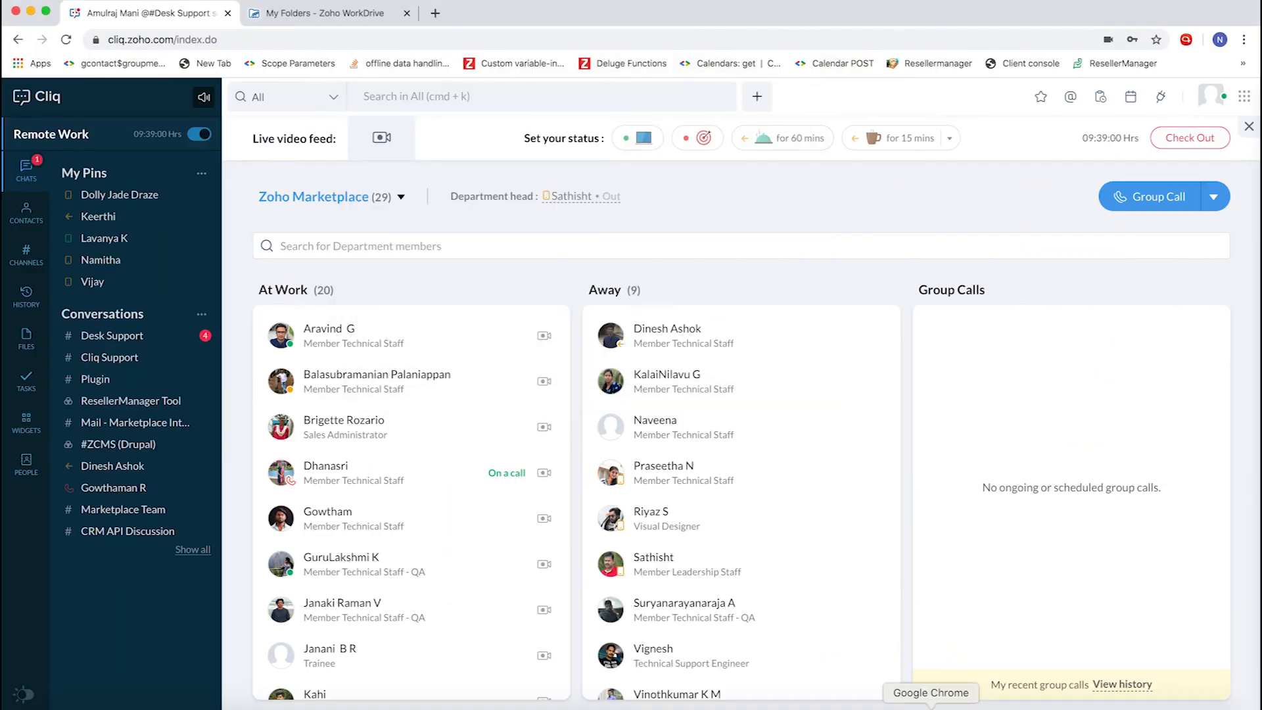
pyautogui.hotkey('ctrl', 'Right')
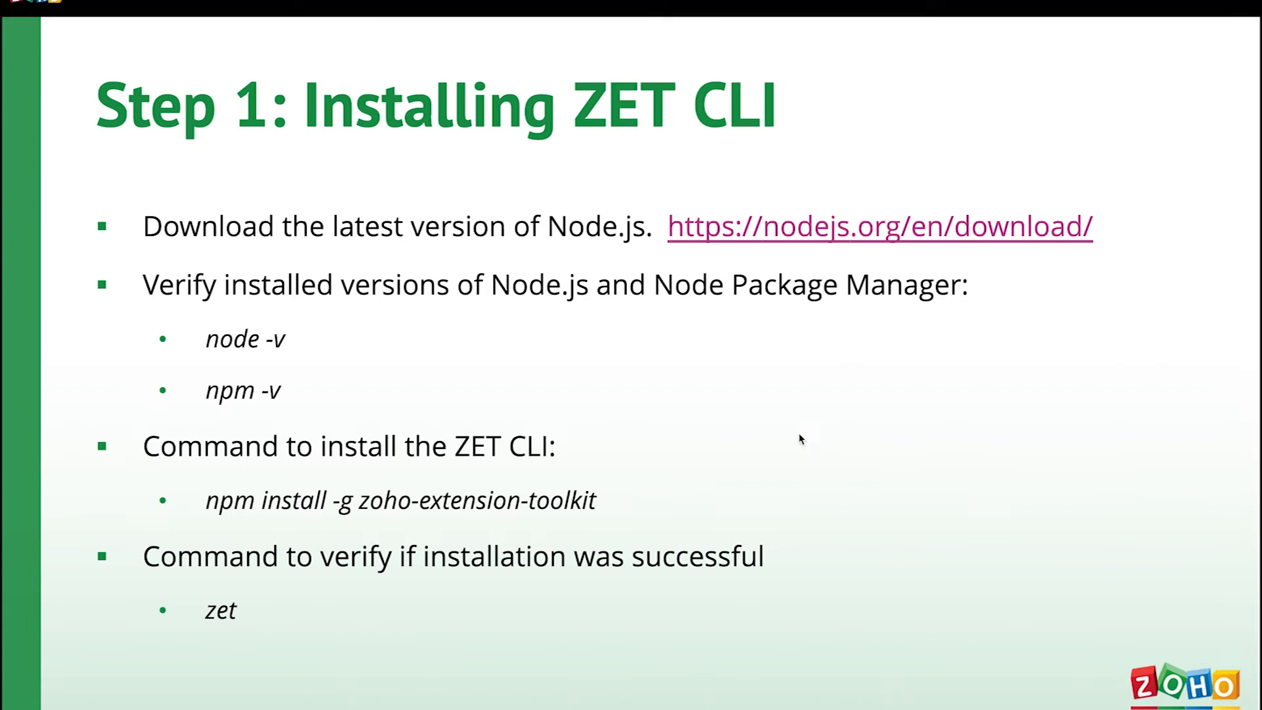
pyautogui.moveTo(408, 2)
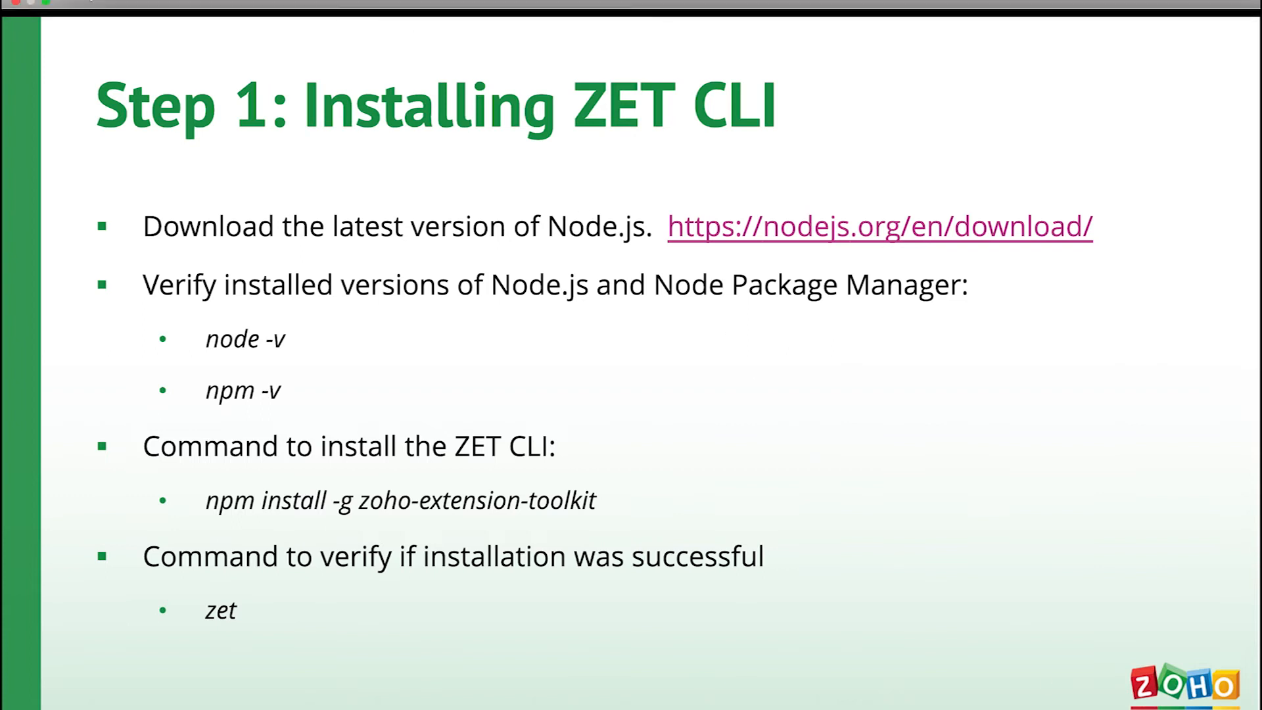
pyautogui.click(45, 5)
# - Switch to Terminal and run zet to verify the ZET CLI installation
pyautogui.click(1068, 705)
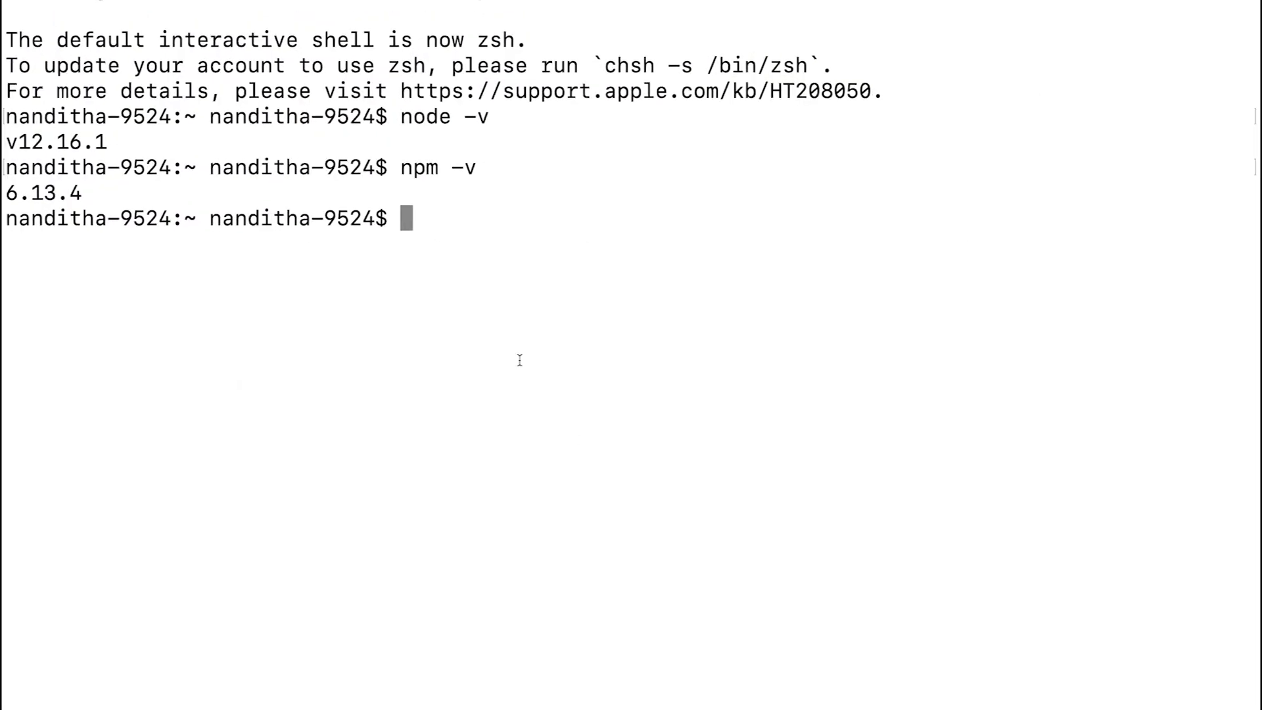
pyautogui.write('zet')
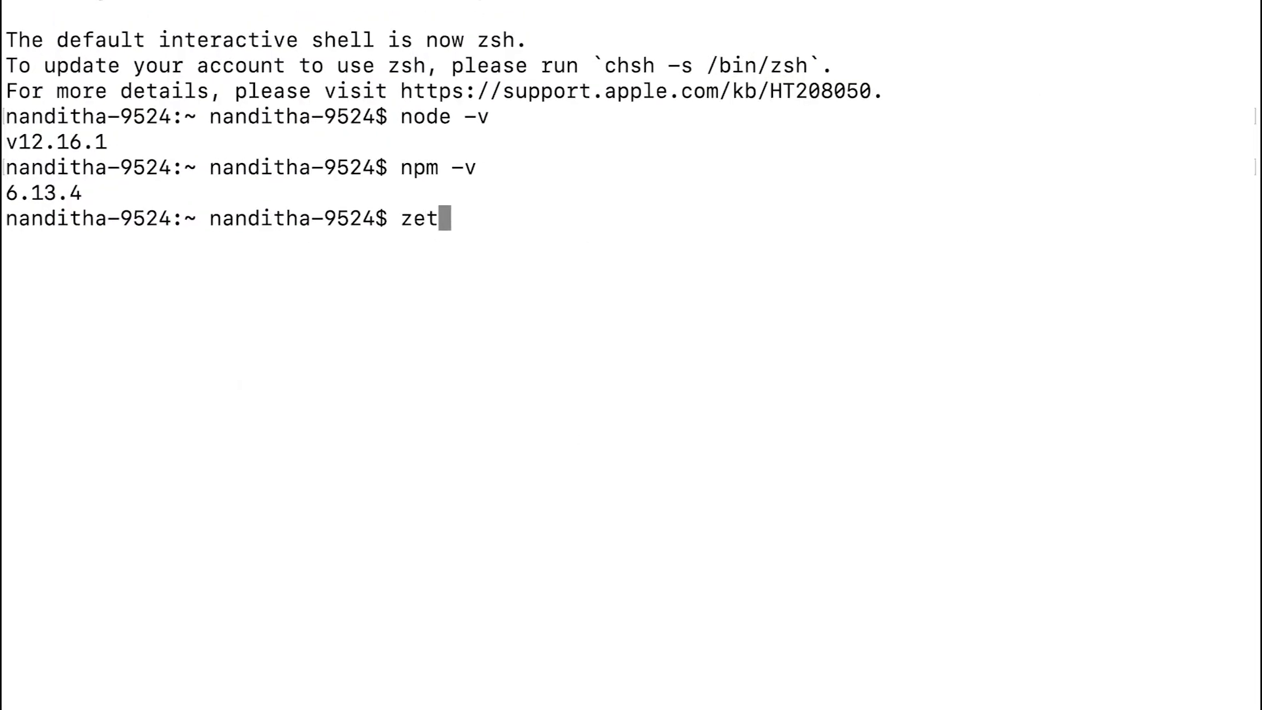
pyautogui.press('Return')
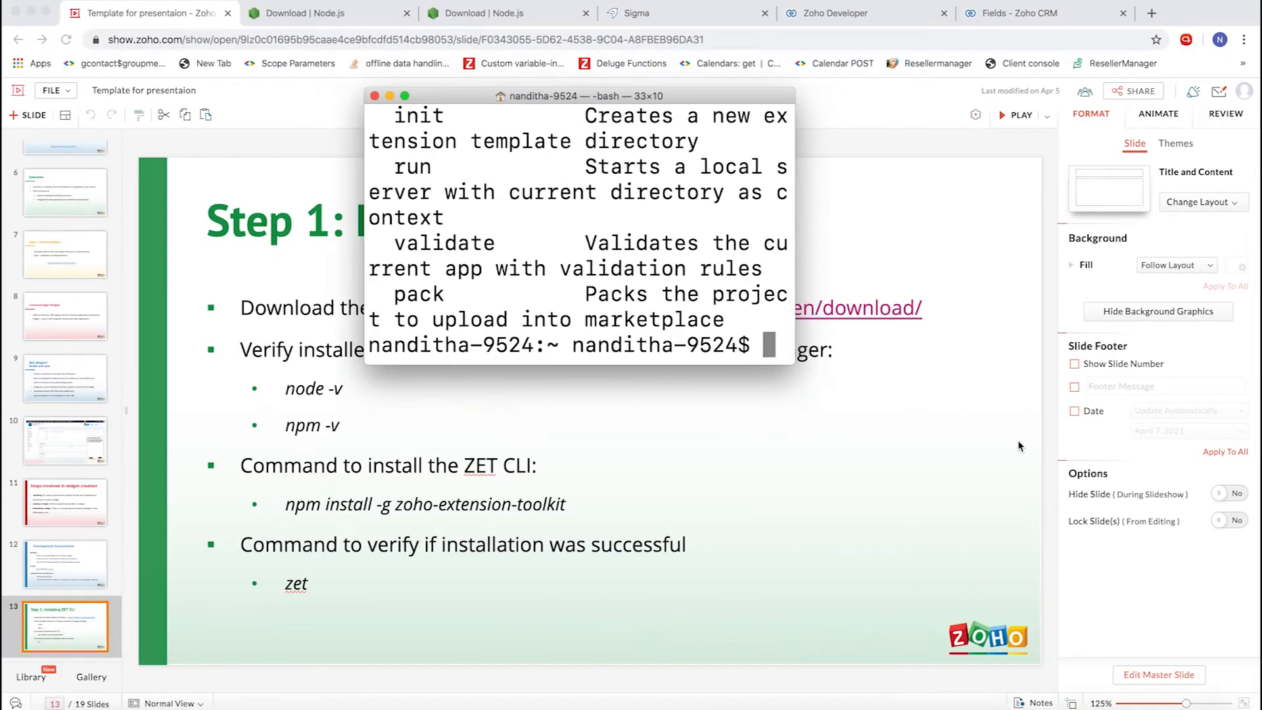
# - Return to the presentation in Chrome, play it and advance to the "Step 2: Creating a widget" slide
pyautogui.click(1018, 441)
pyautogui.click(1015, 115)
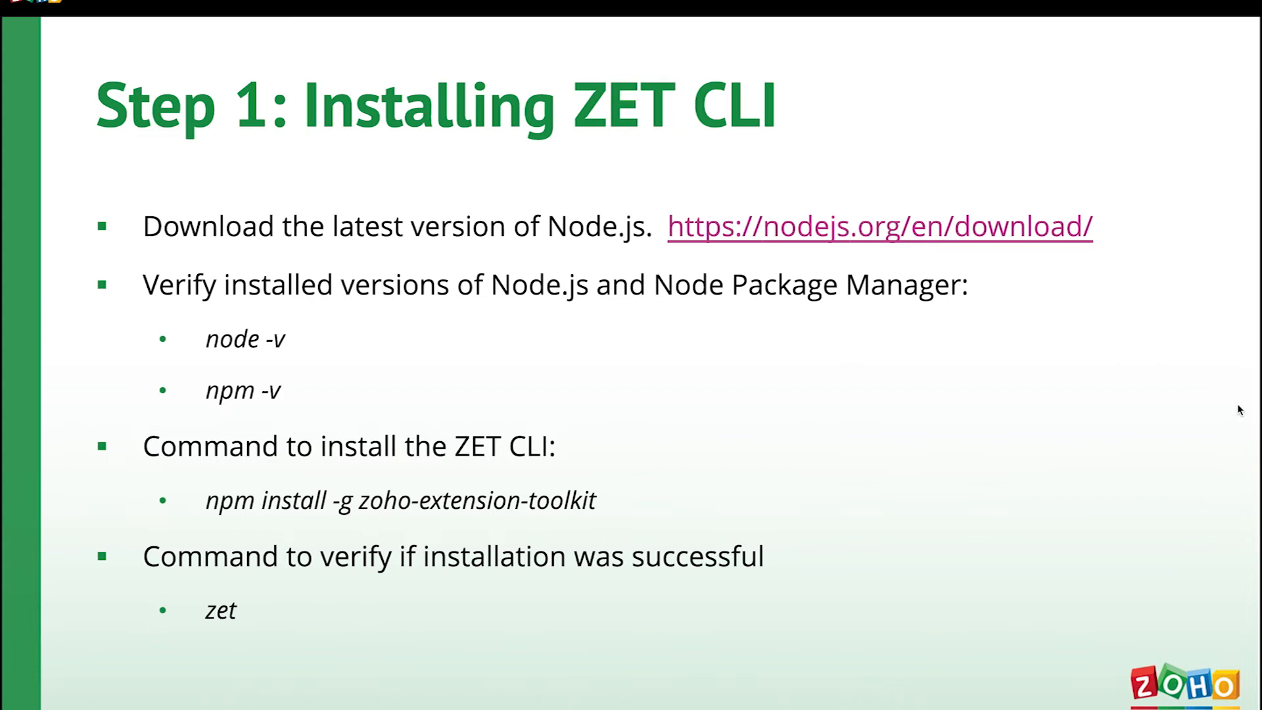
pyautogui.press('Right')
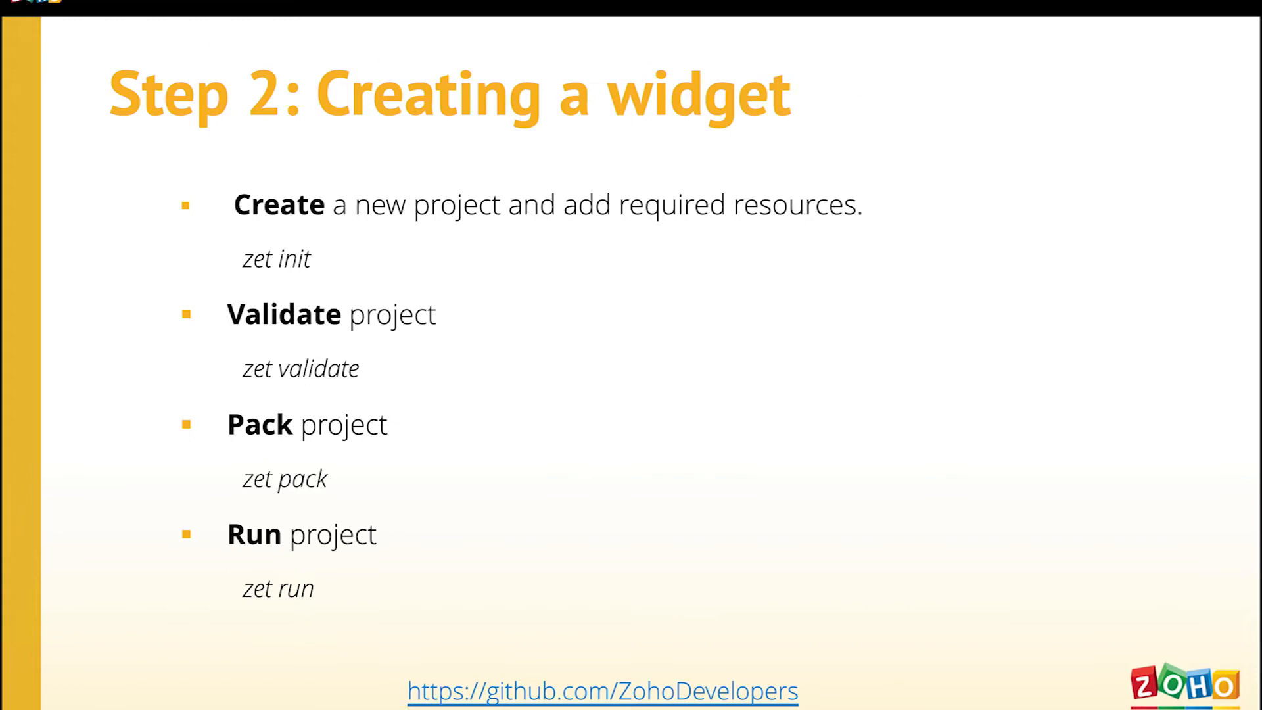
pyautogui.click(46, 4)
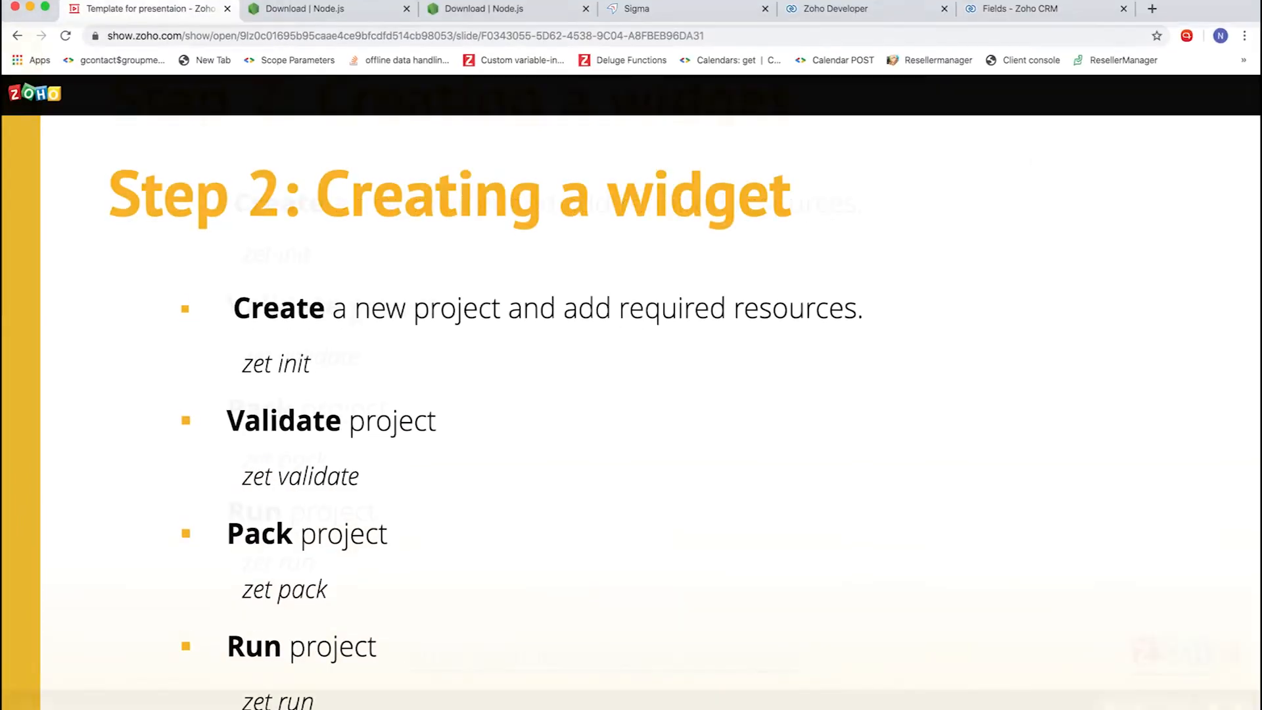
# - Switch to Terminal, start a new widget project with zet init and choose Zoho CRM as its service
pyautogui.click(1066, 707)
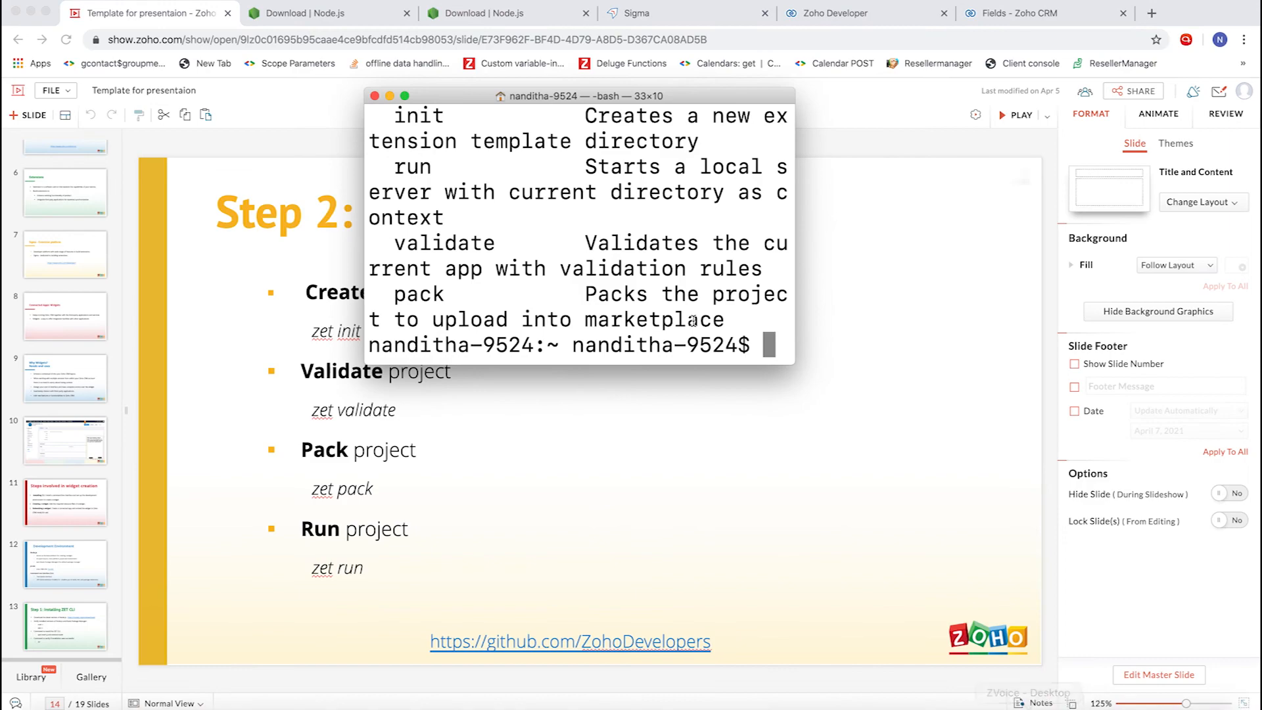
pyautogui.click(405, 96)
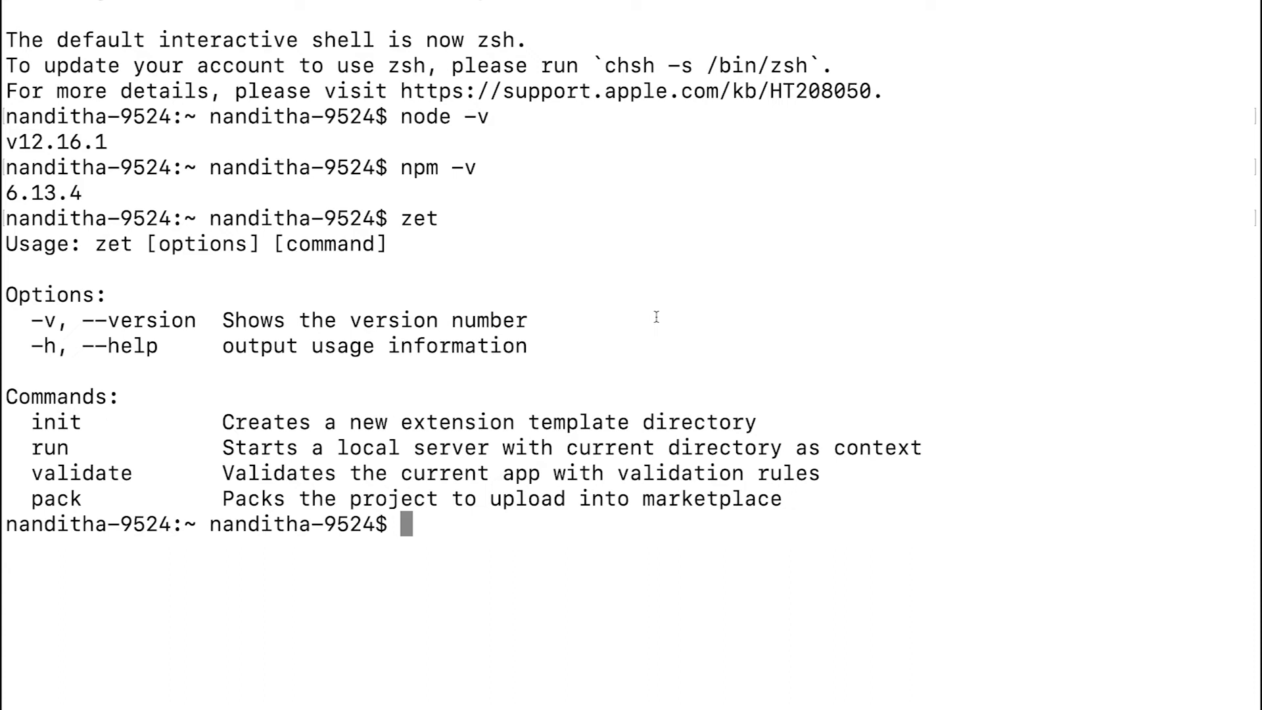
pyautogui.write('zet')
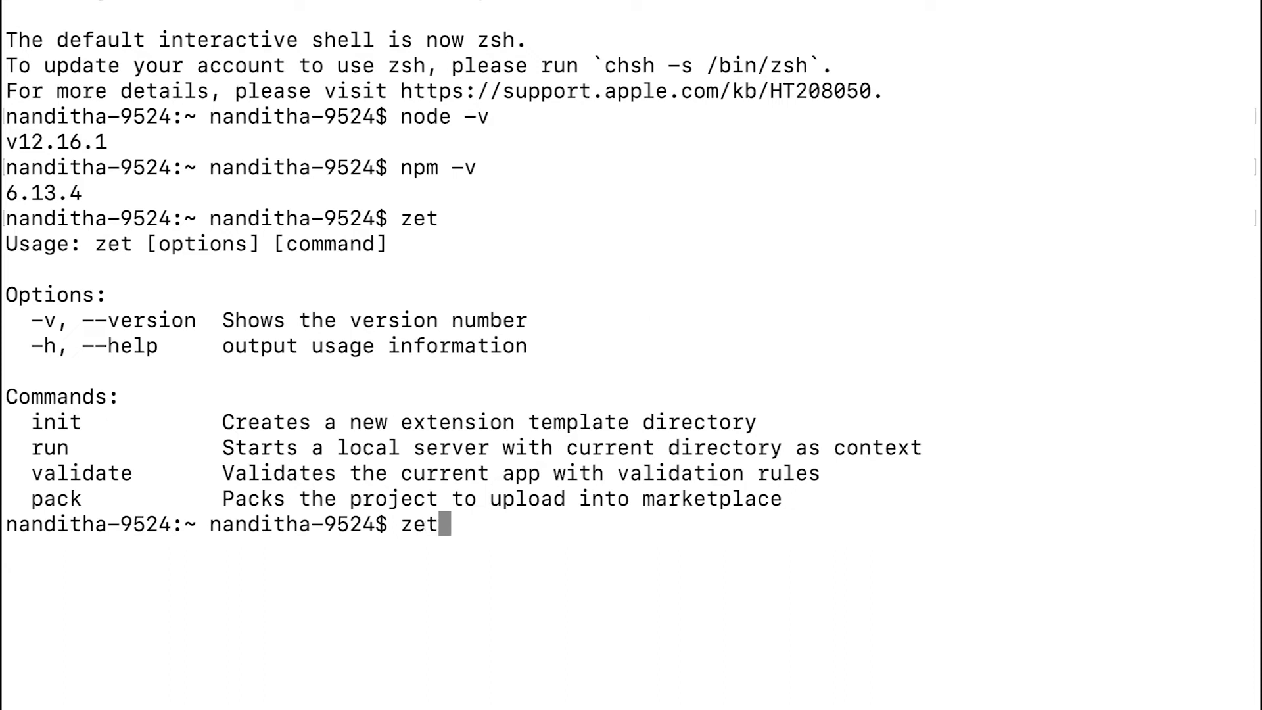
pyautogui.write(' init')
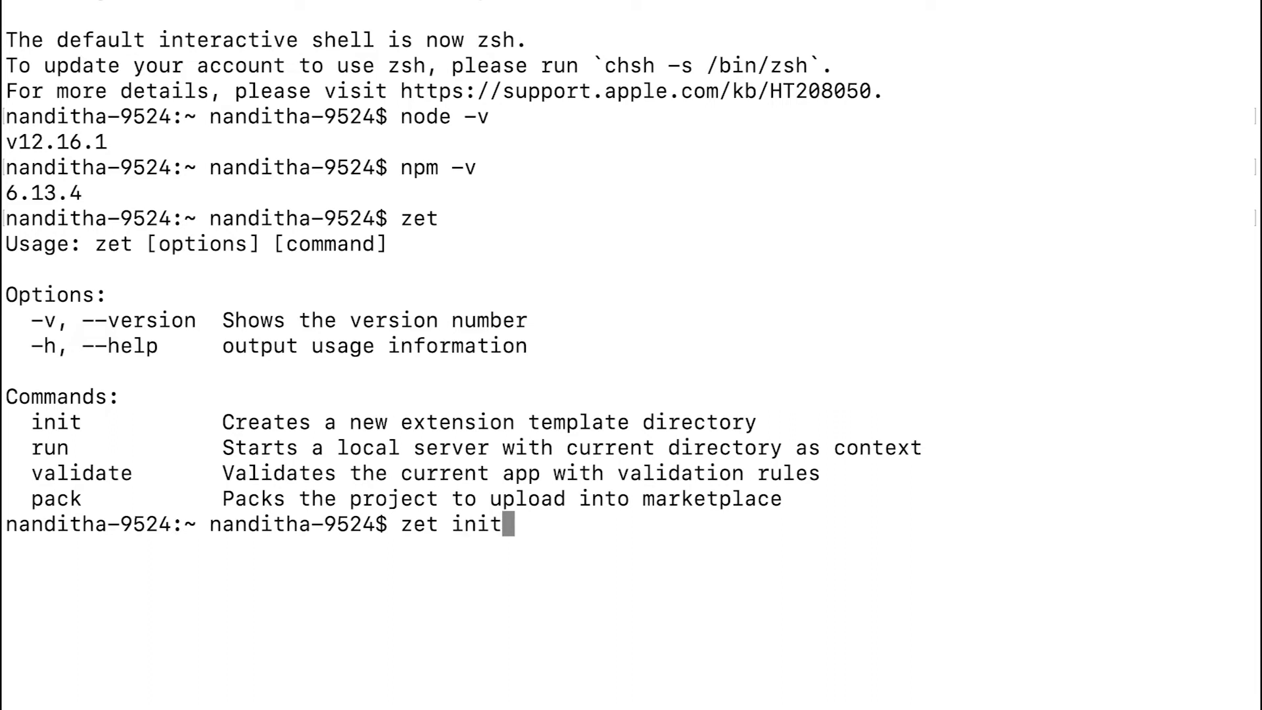
pyautogui.press('Return')
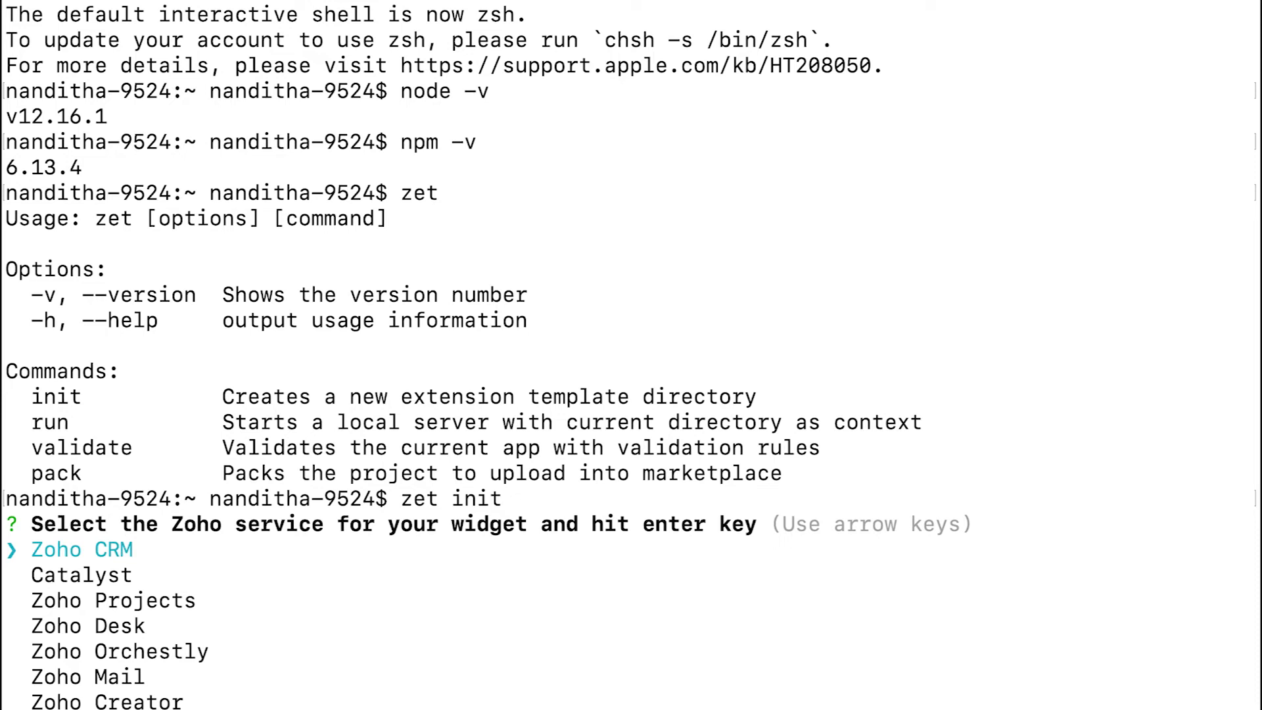
pyautogui.press('Return')
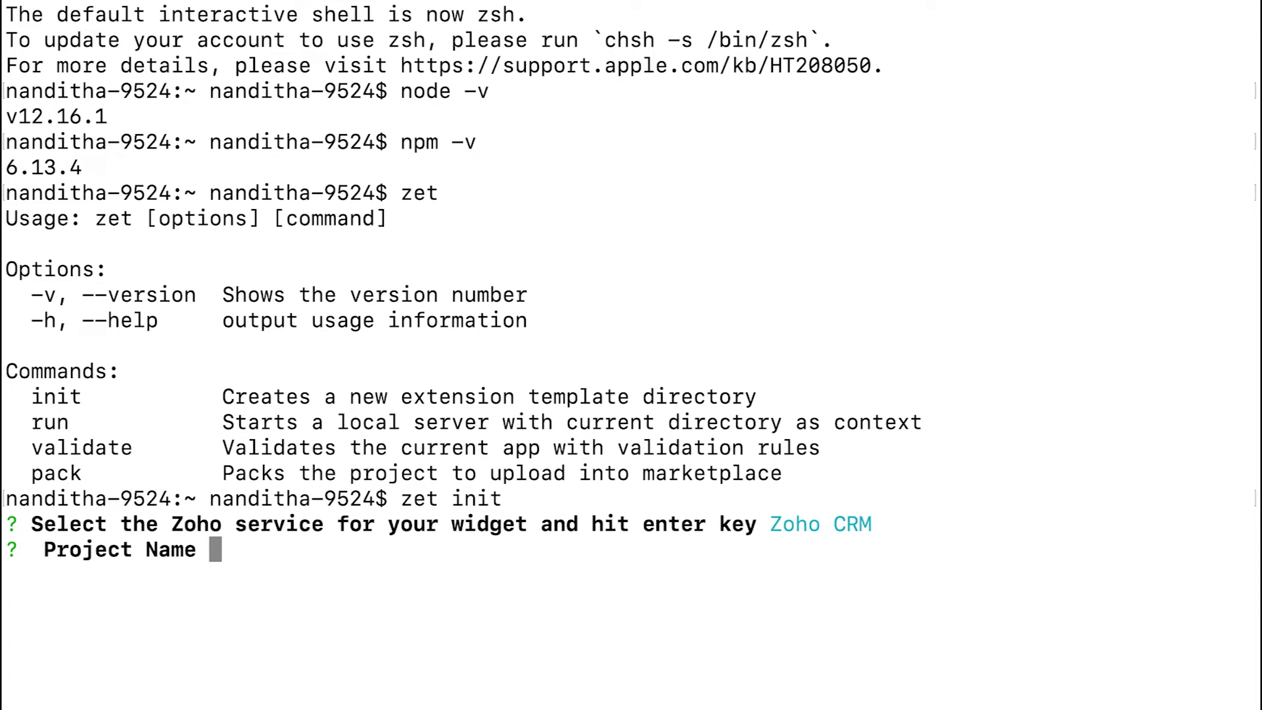
# - Name the project Widgettestdemo and initialize it
pyautogui.write('Widget')
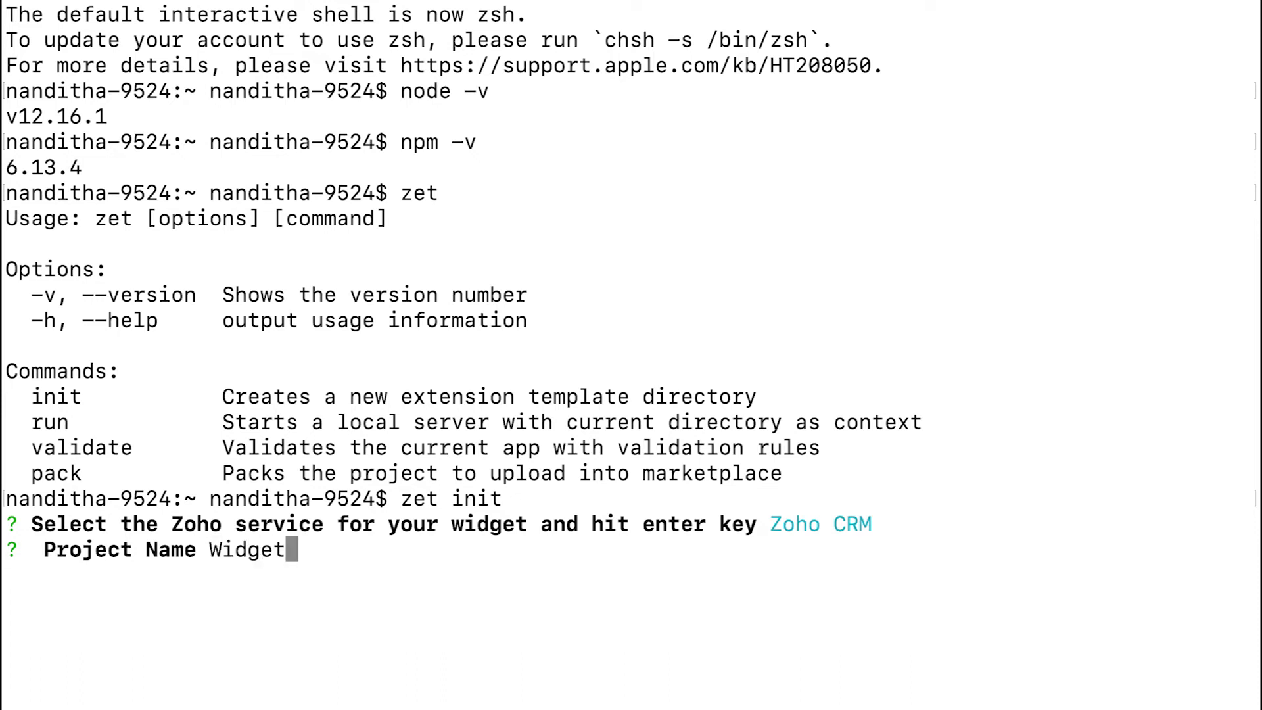
pyautogui.write('testdemo')
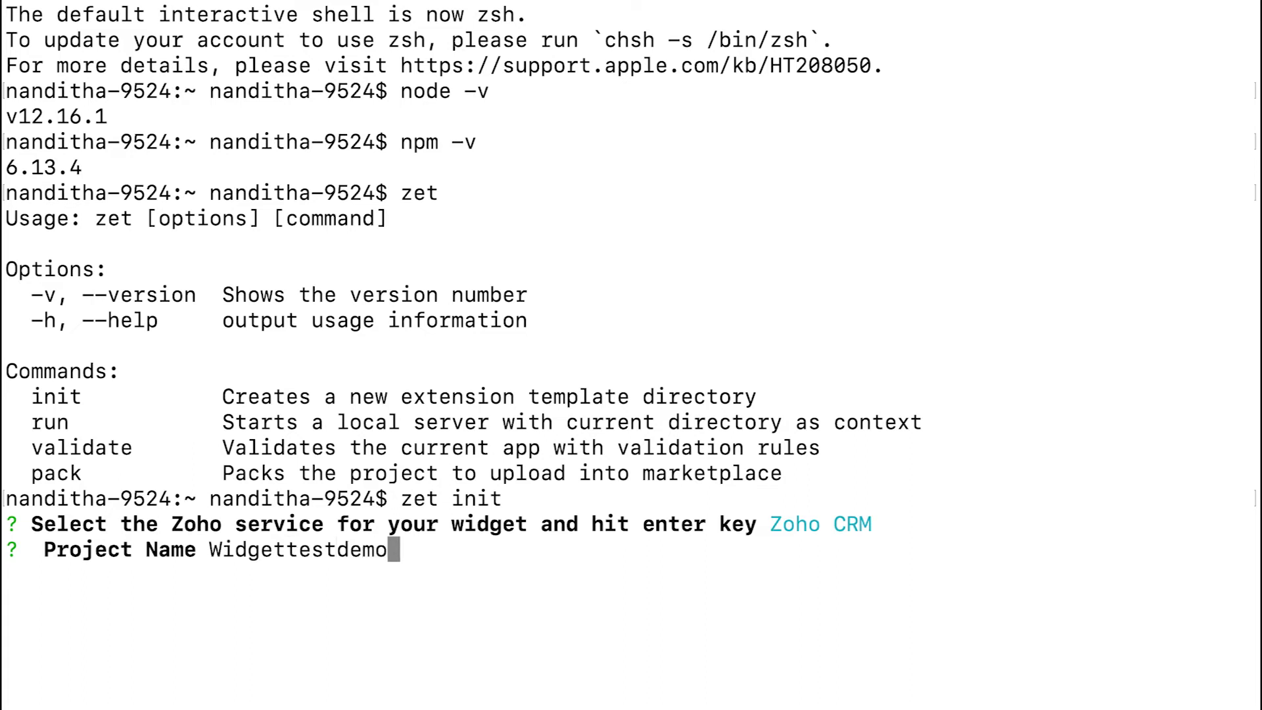
pyautogui.press('Return')
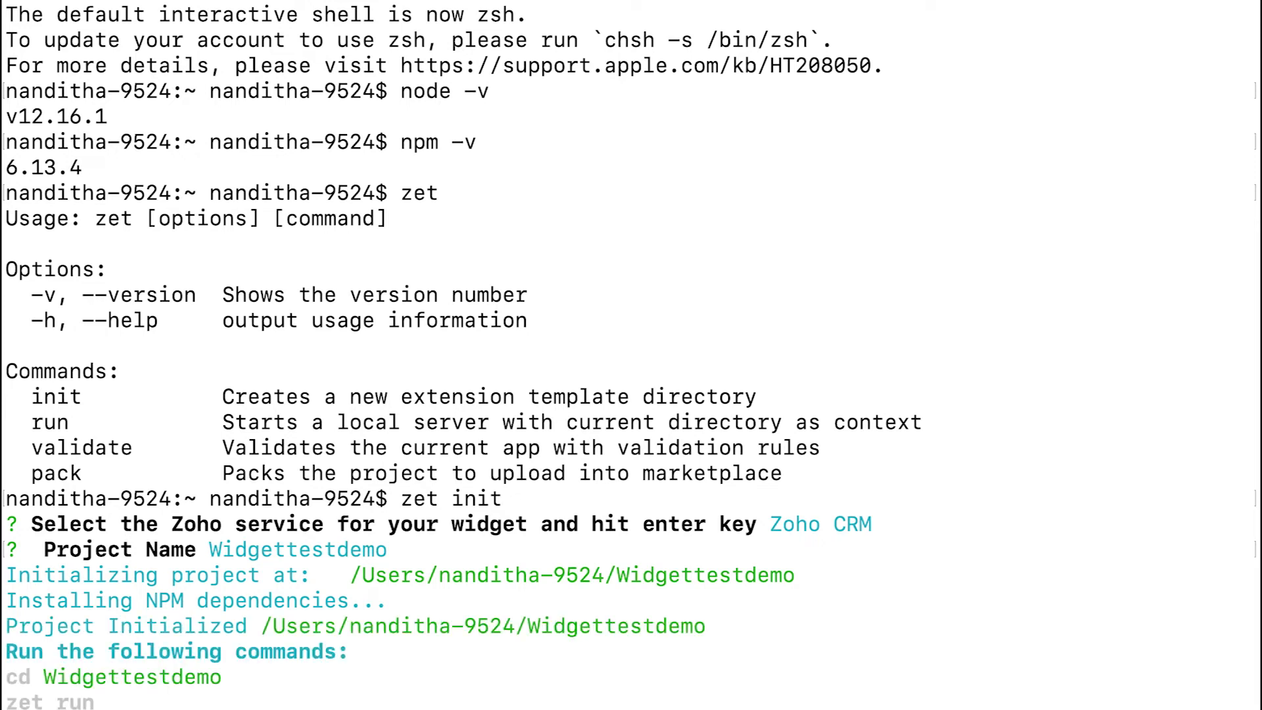
# - Clear the terminal output and change into the Widgettestdemo directory
pyautogui.press('super+k')
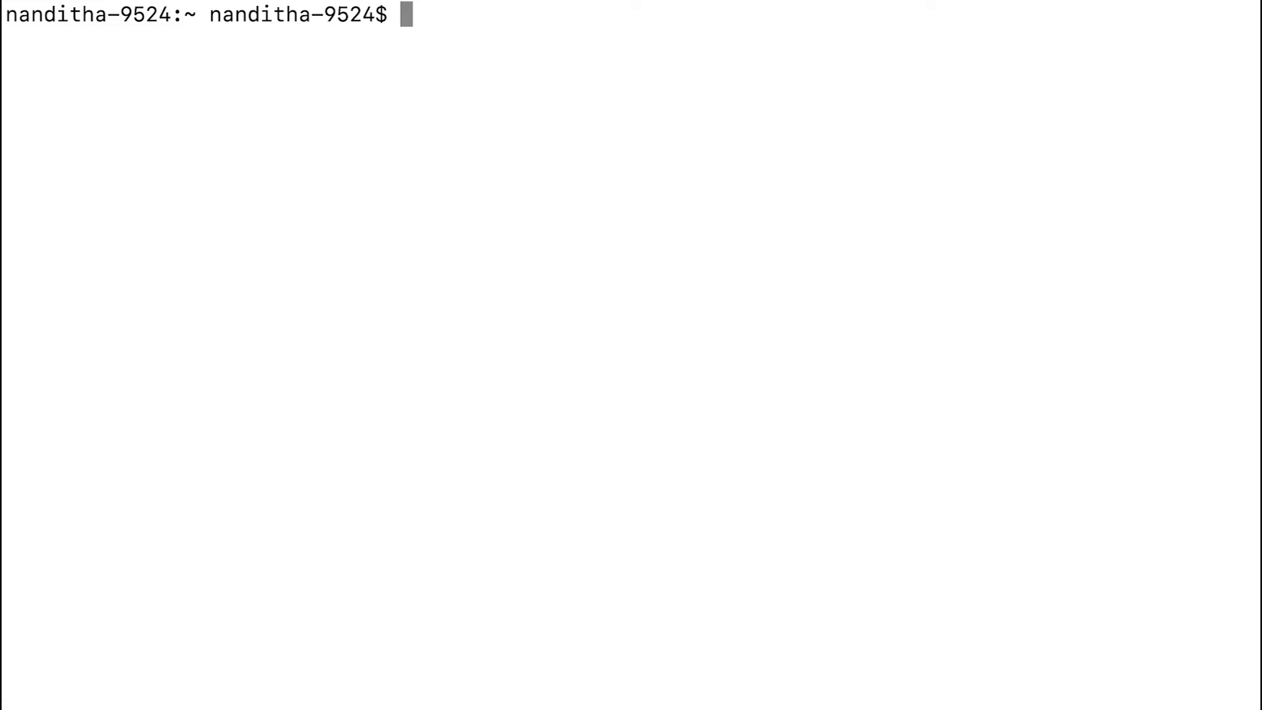
pyautogui.write('cd ')
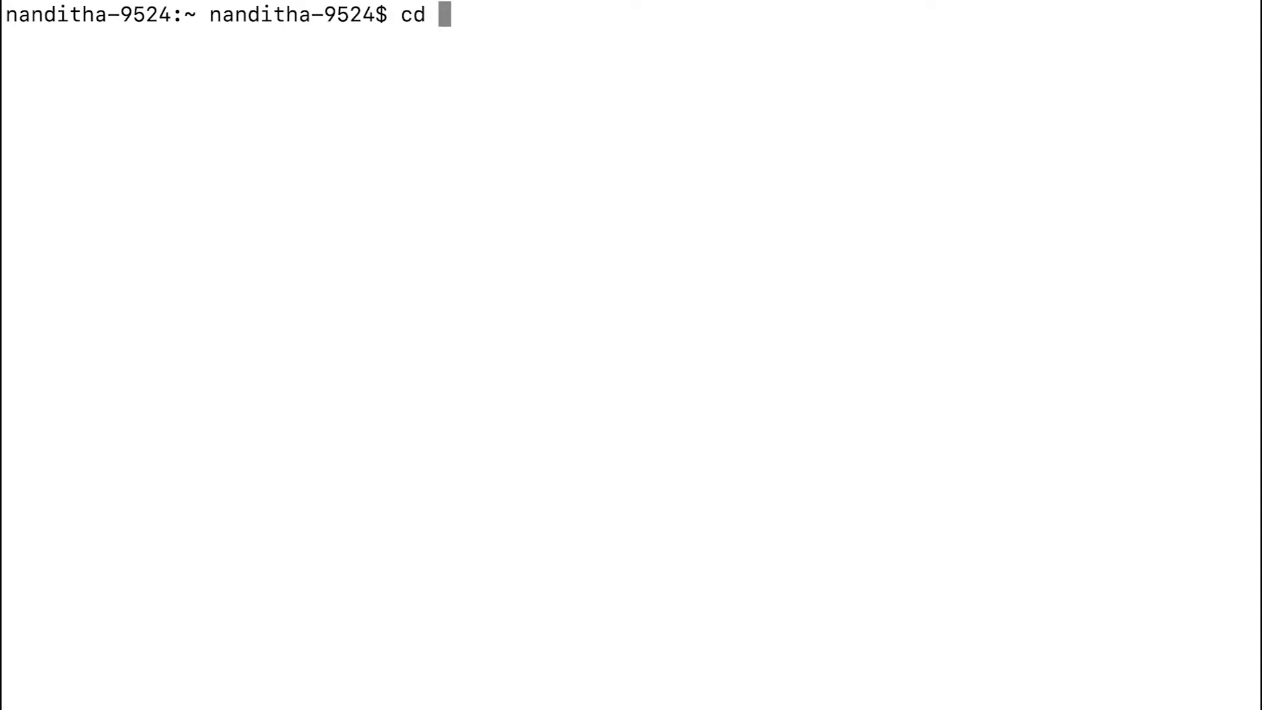
pyautogui.write('Widgettestdemo')
pyautogui.press('Return')
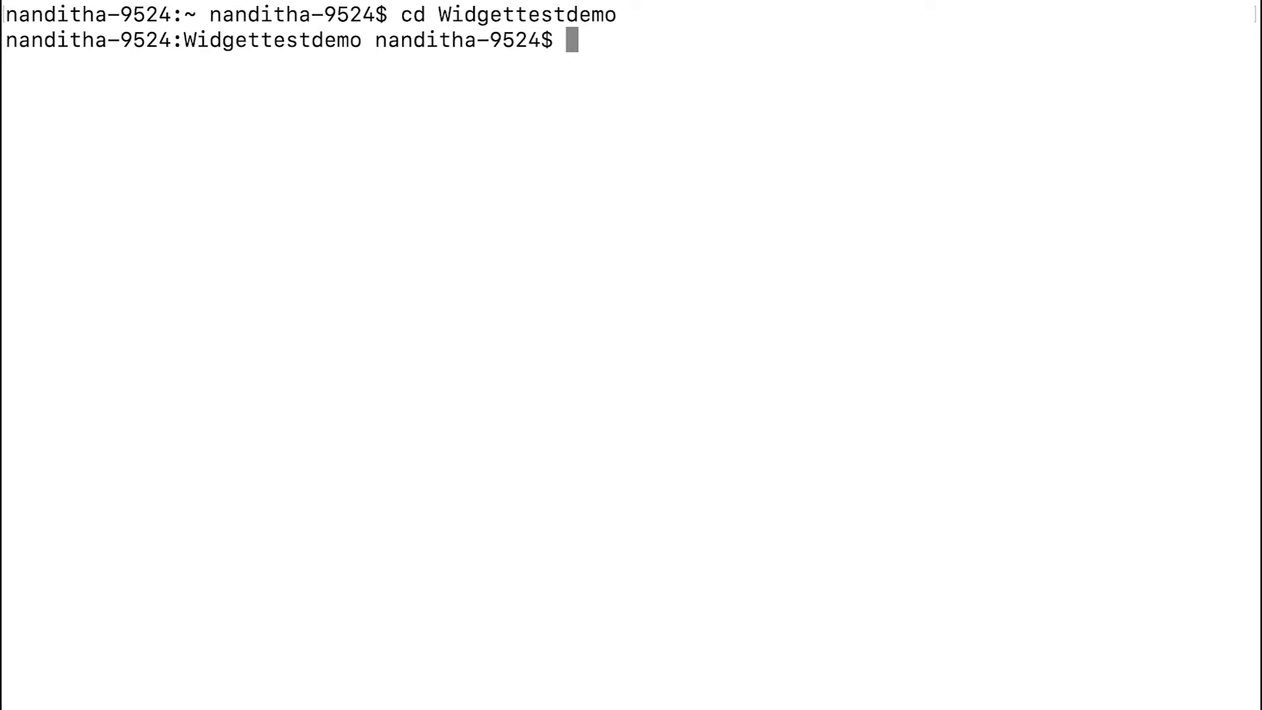
# - List the files of the Widgettestdemo project, and change into its app folder and list that folder's contents
pyautogui.write('ls')
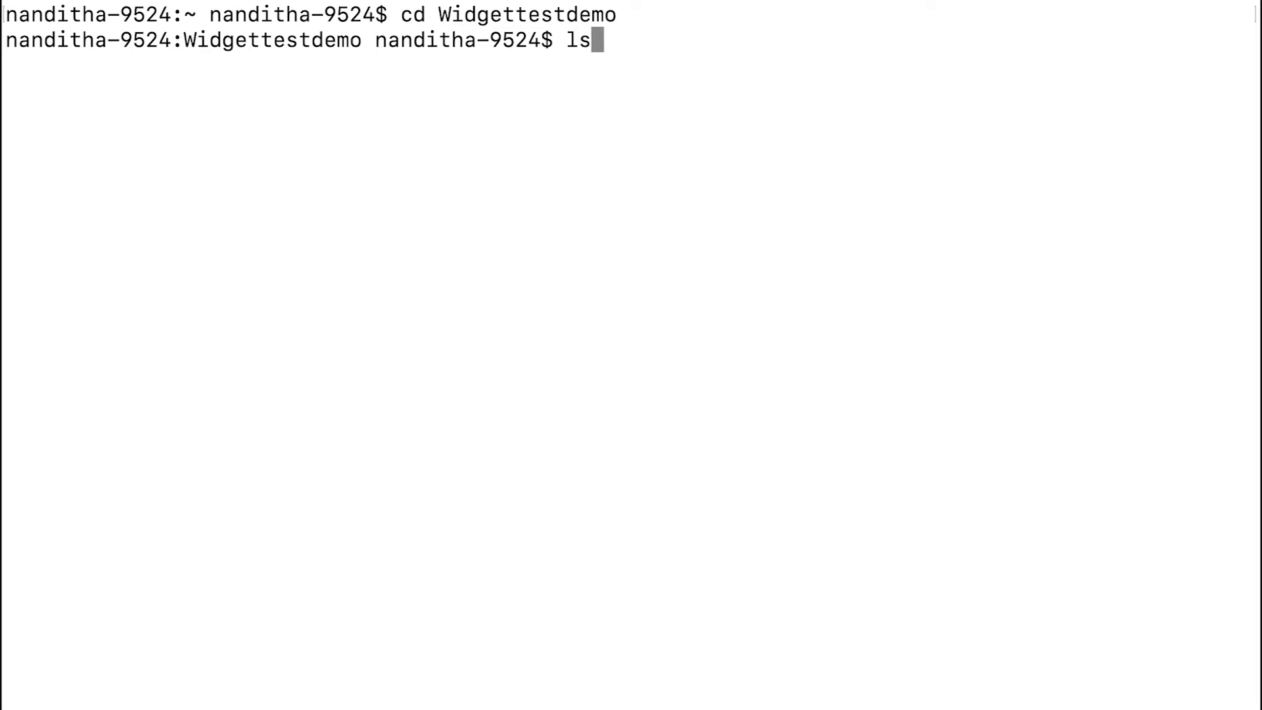
pyautogui.press('Return')
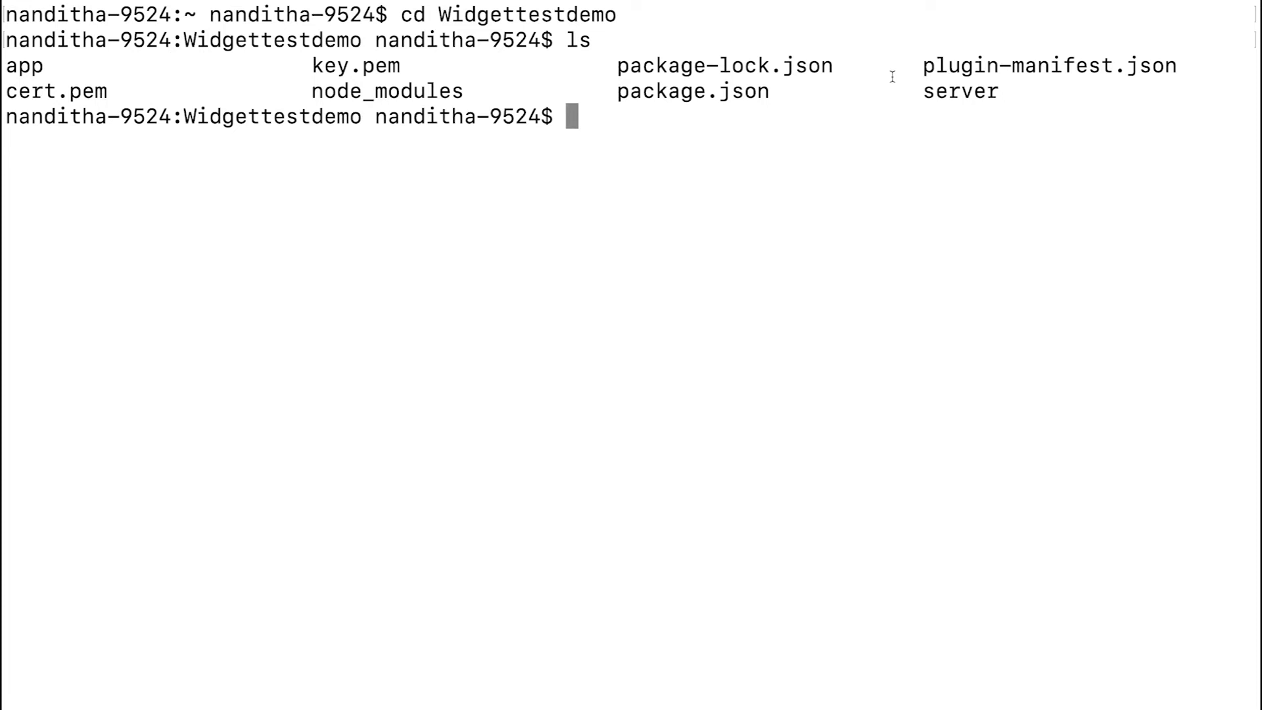
pyautogui.write('cd app')
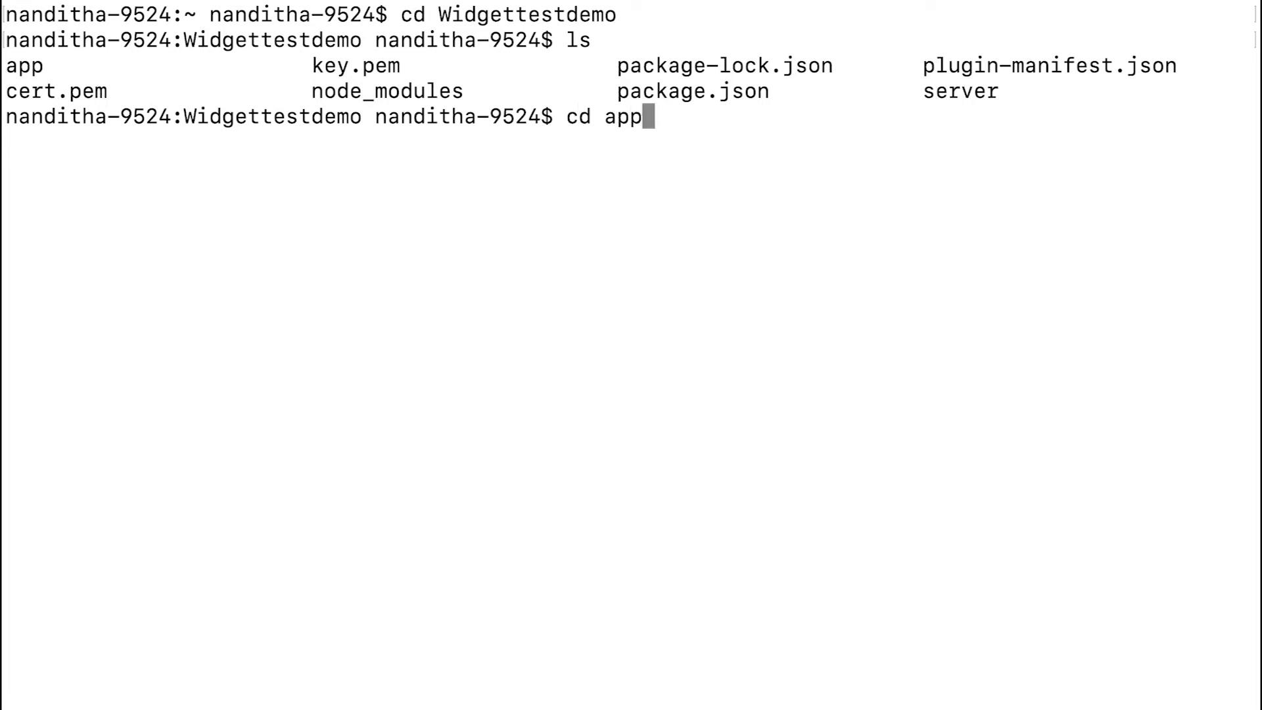
pyautogui.press('Return')
pyautogui.write('ls')
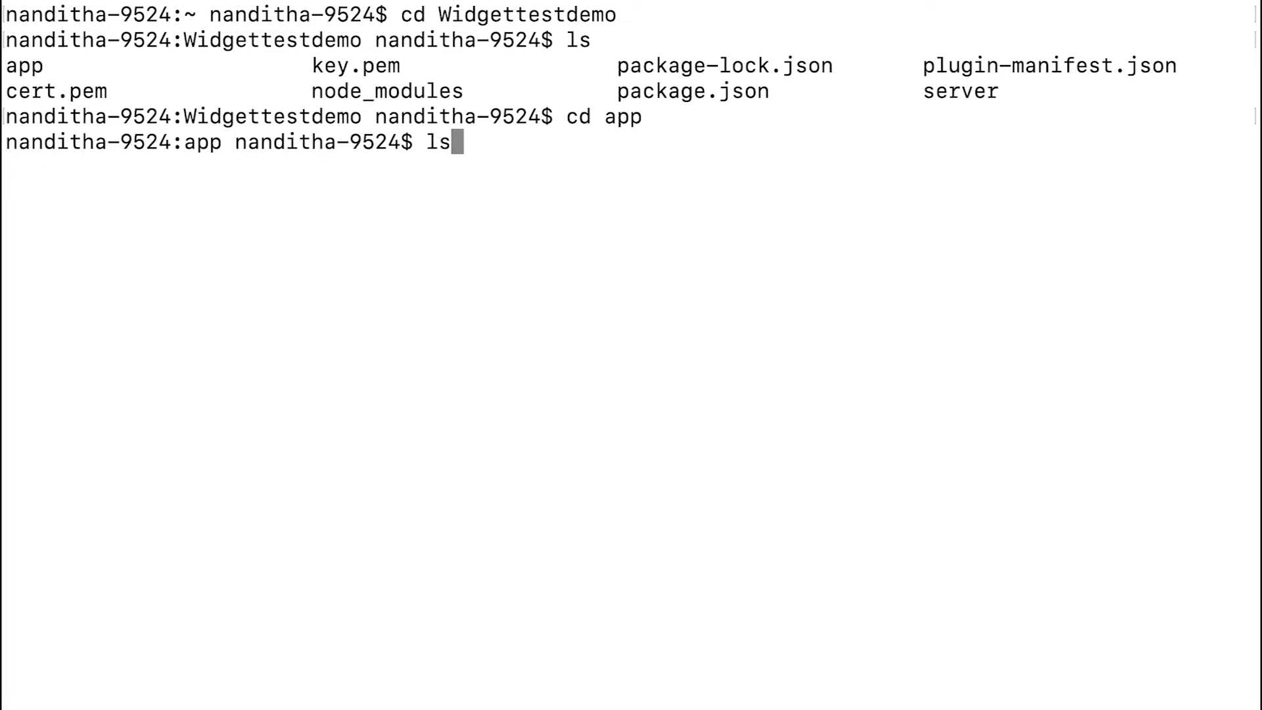
pyautogui.press('Return')
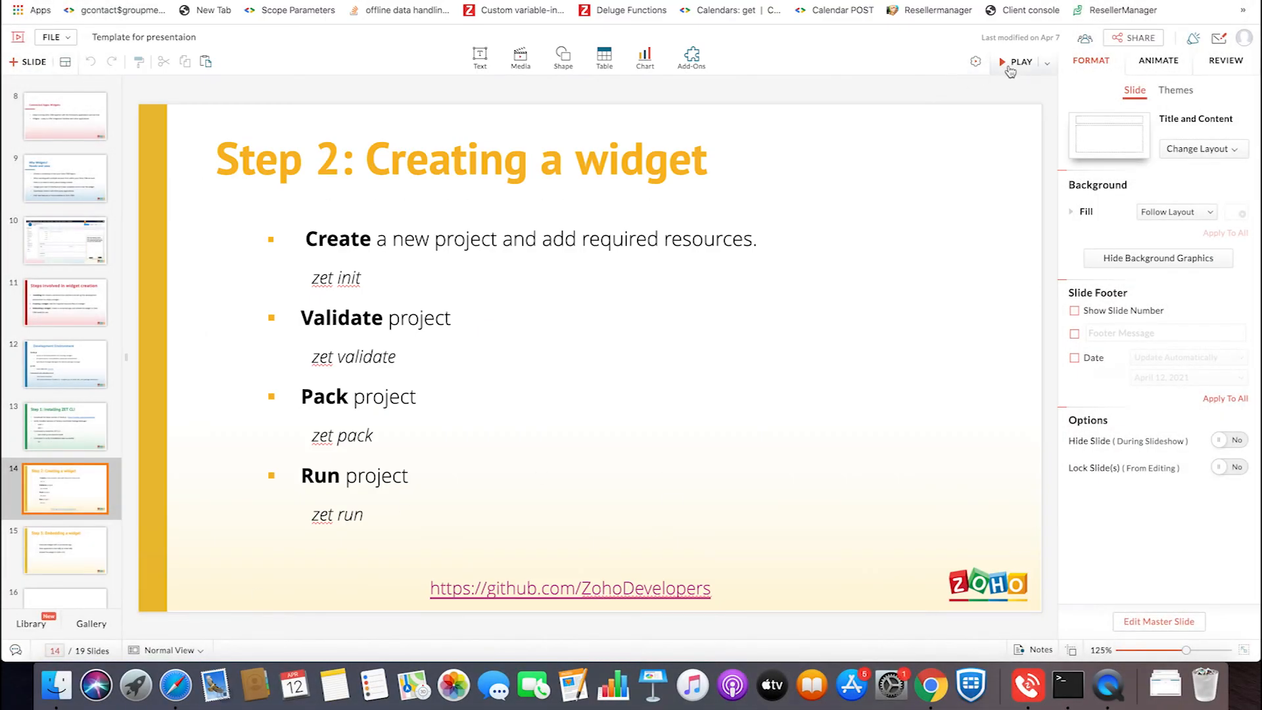
# - Follow the ZohoDevelopers GitHub link from the playing "Creating a widget" slide and open the sample_hello_world_widget repository
pyautogui.click(1009, 66)
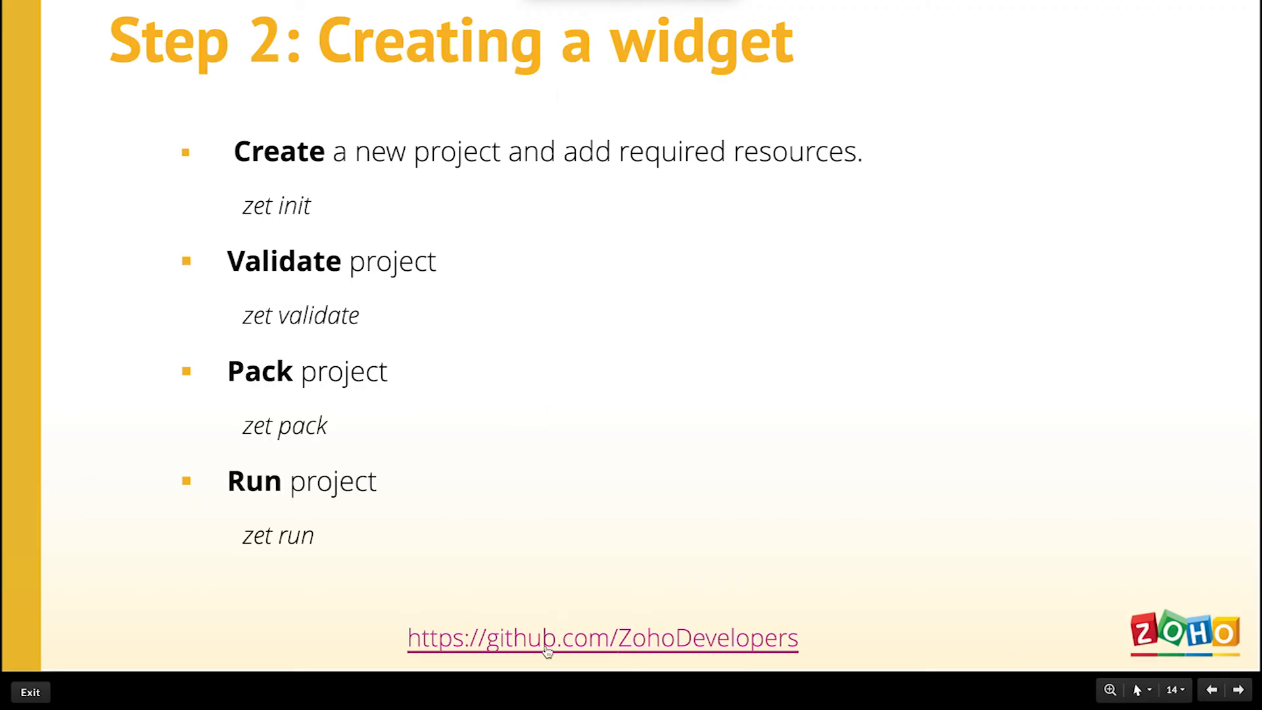
pyautogui.click(547, 649)
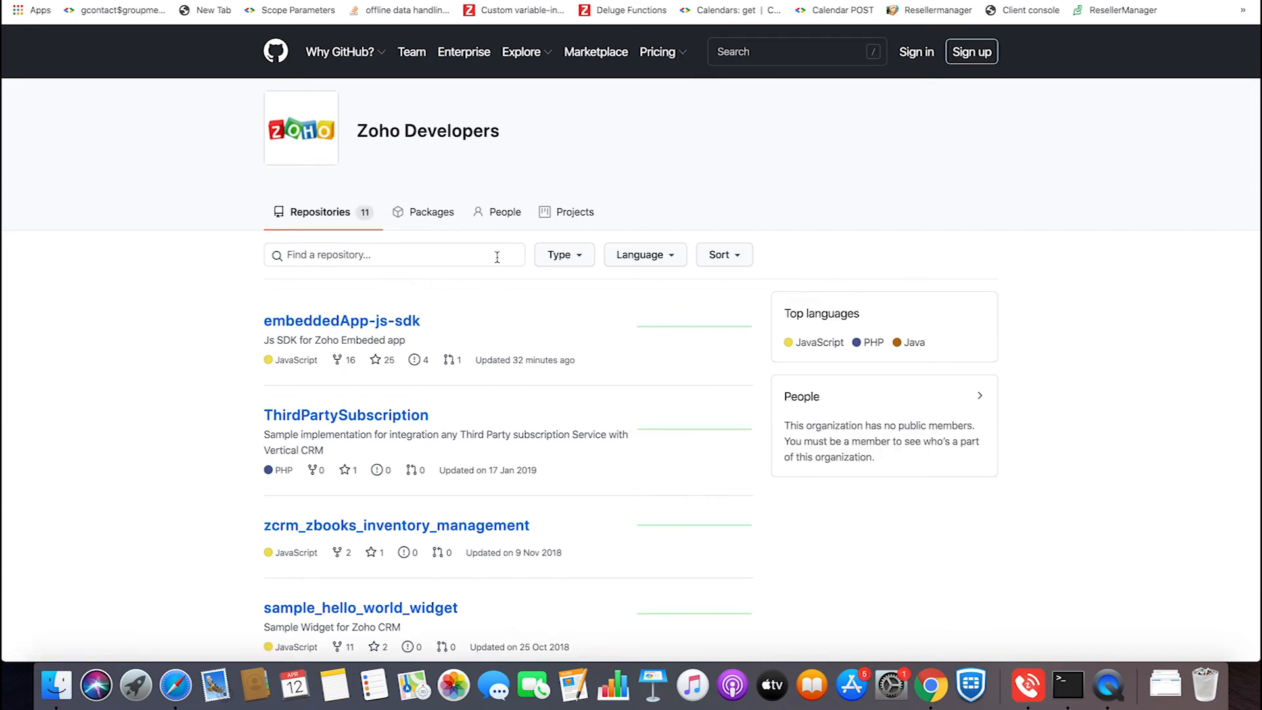
pyautogui.scroll(-3, 417, 526)
pyautogui.click(343, 490)
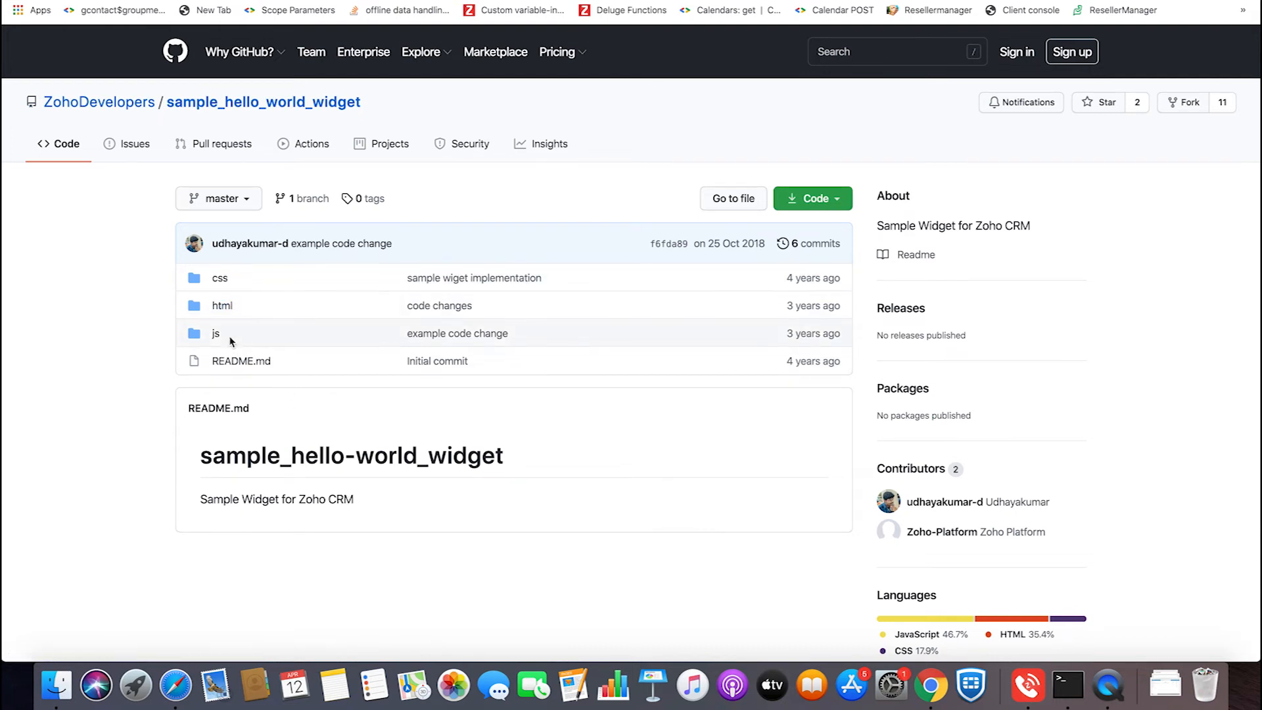
# - Switch to Finder, show the home folder as icons and open its app folder
pyautogui.click(56, 706)
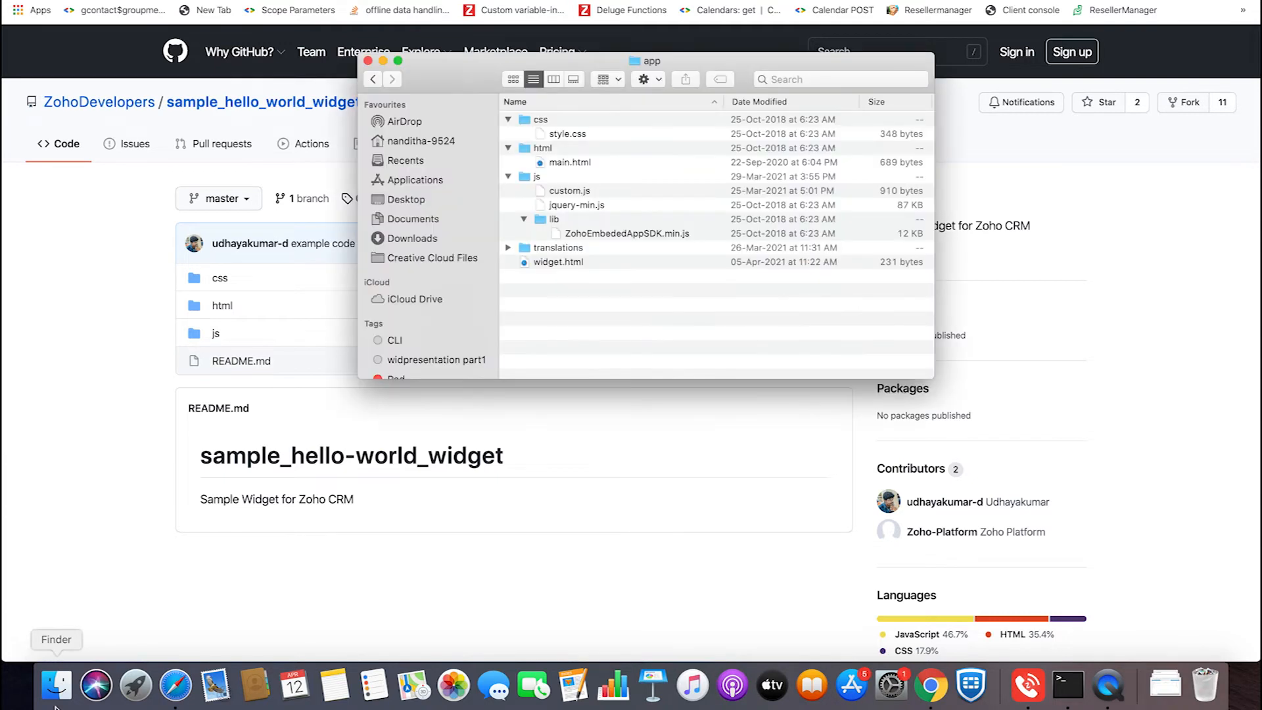
pyautogui.click(413, 142)
pyautogui.click(512, 79)
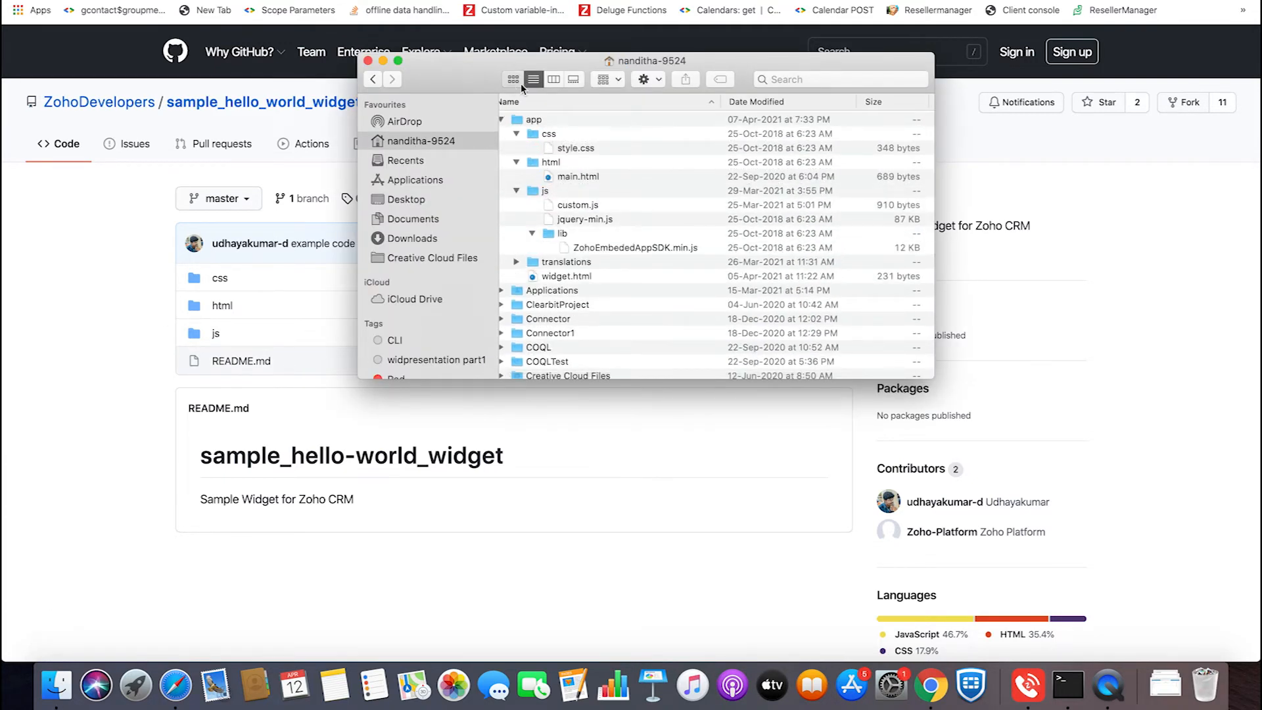
pyautogui.scroll(-5, 611, 259)
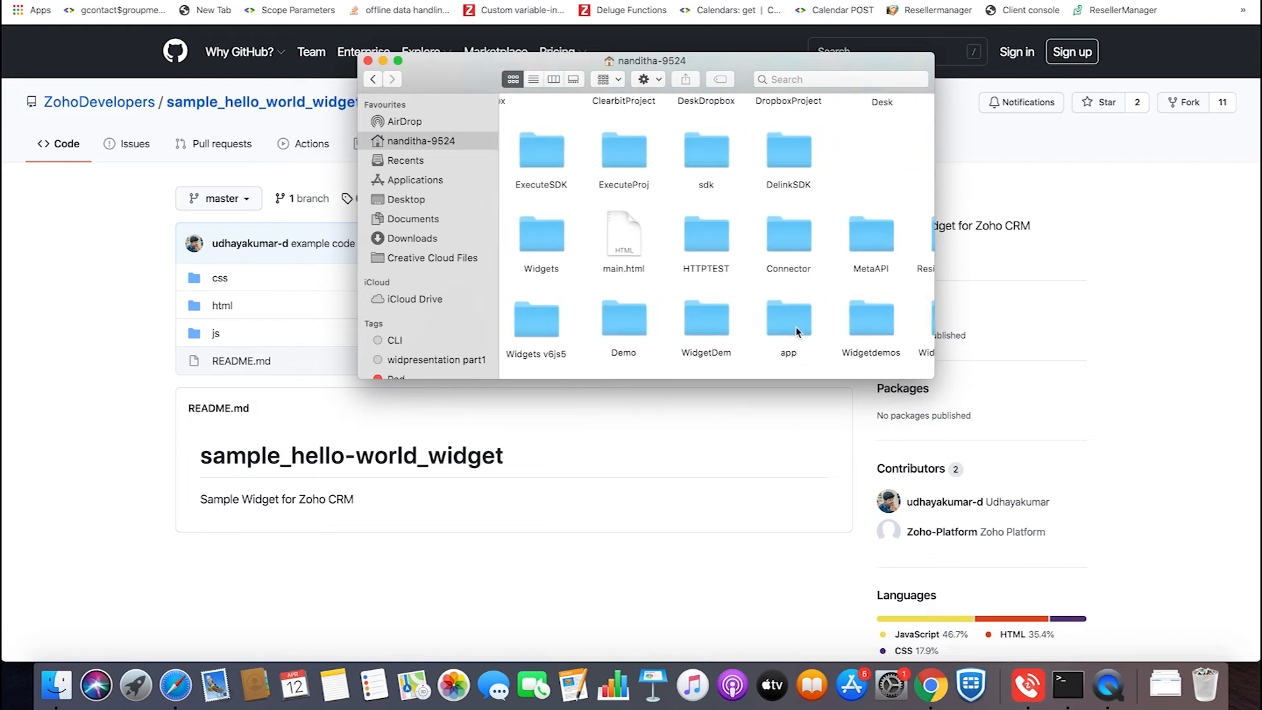
pyautogui.doubleClick(797, 330)
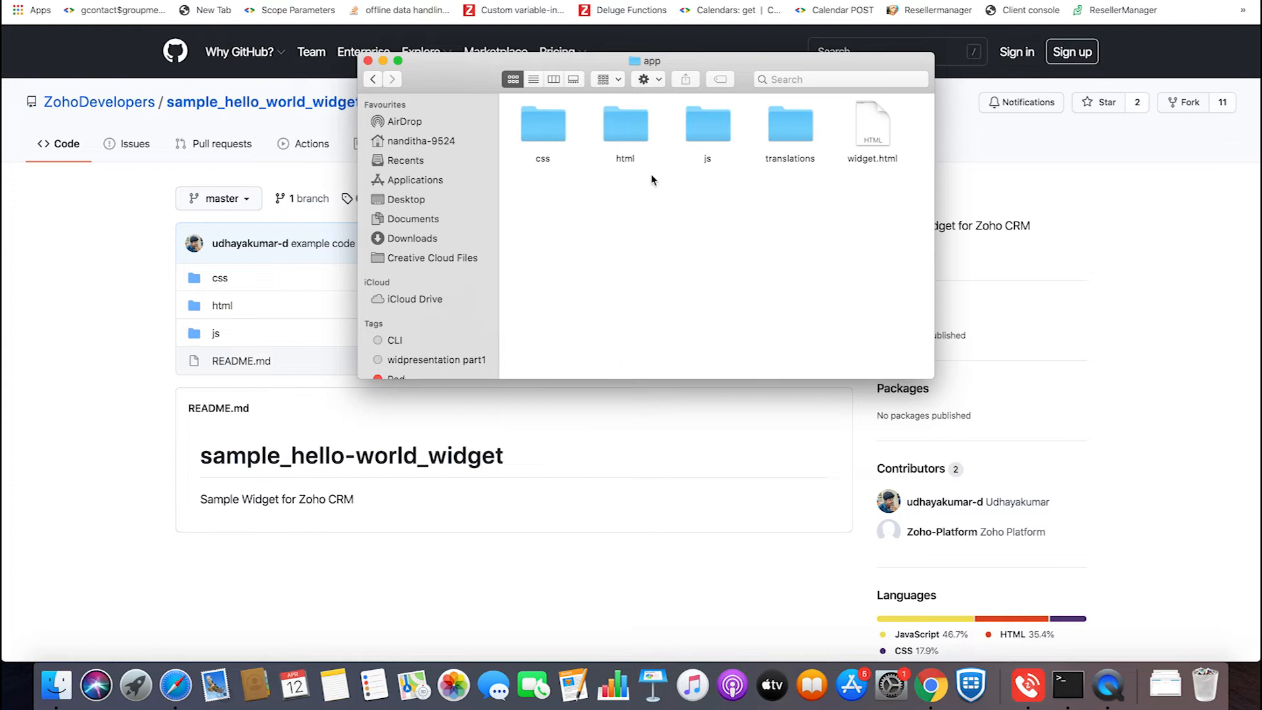
# - Look through the contents of the css, html and js folders, including js/lib, in the home folder's app folder
pyautogui.doubleClick(558, 130)
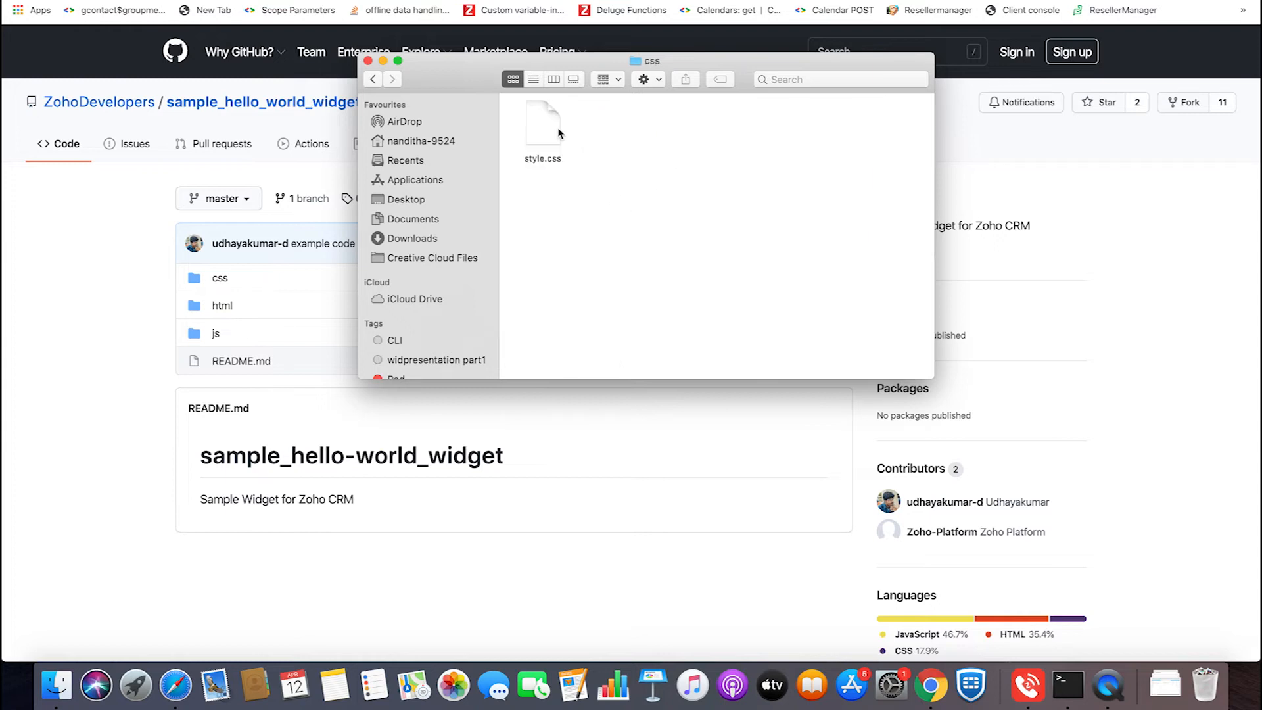
pyautogui.click(372, 79)
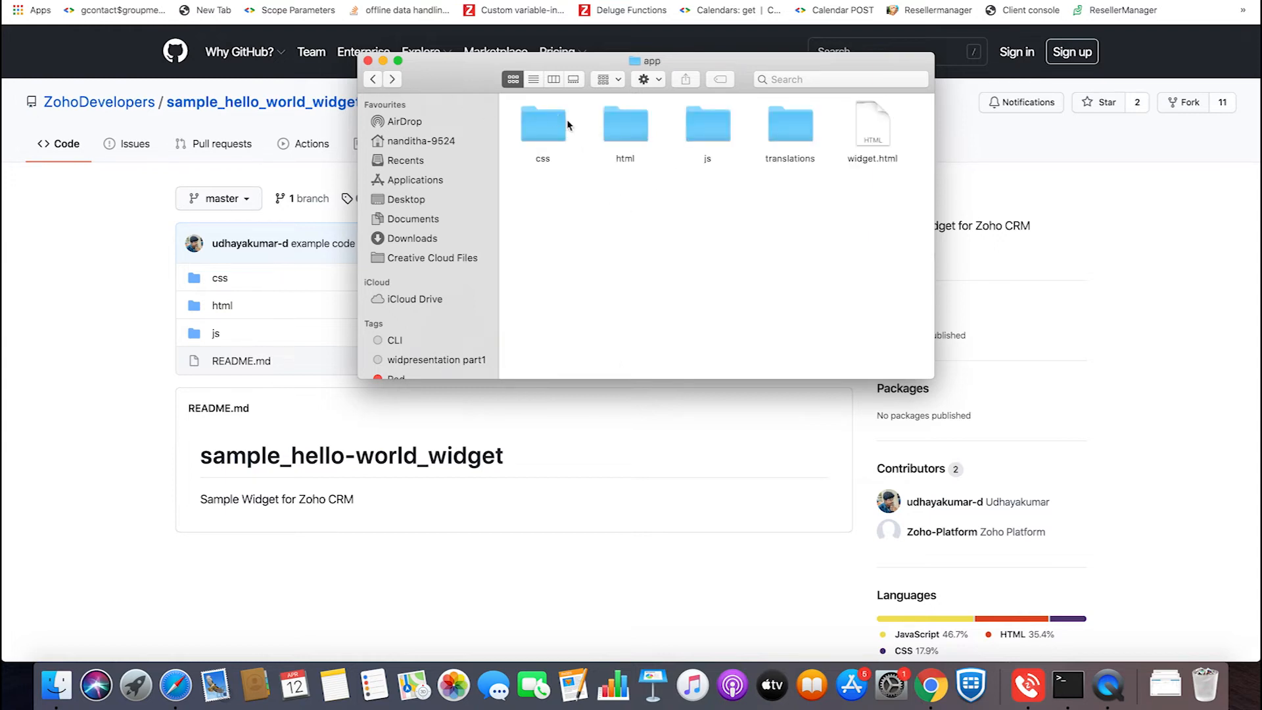
pyautogui.doubleClick(605, 126)
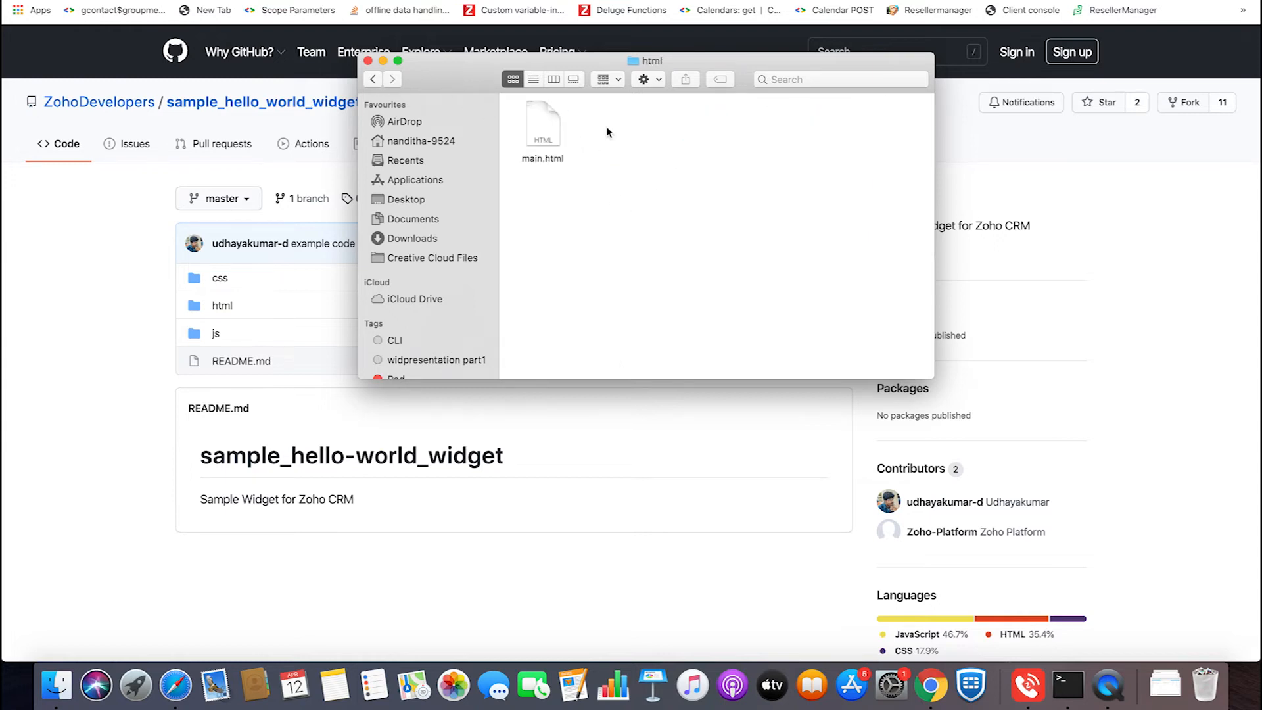
pyautogui.click(372, 79)
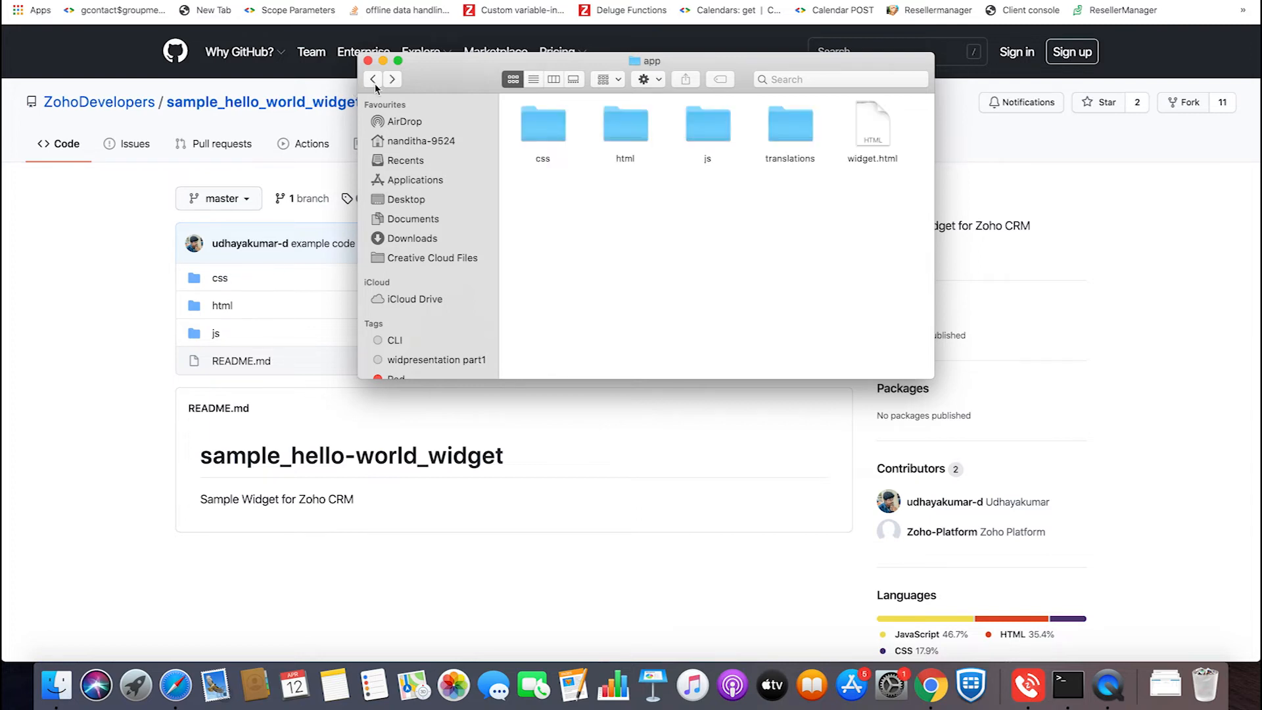
pyautogui.doubleClick(711, 130)
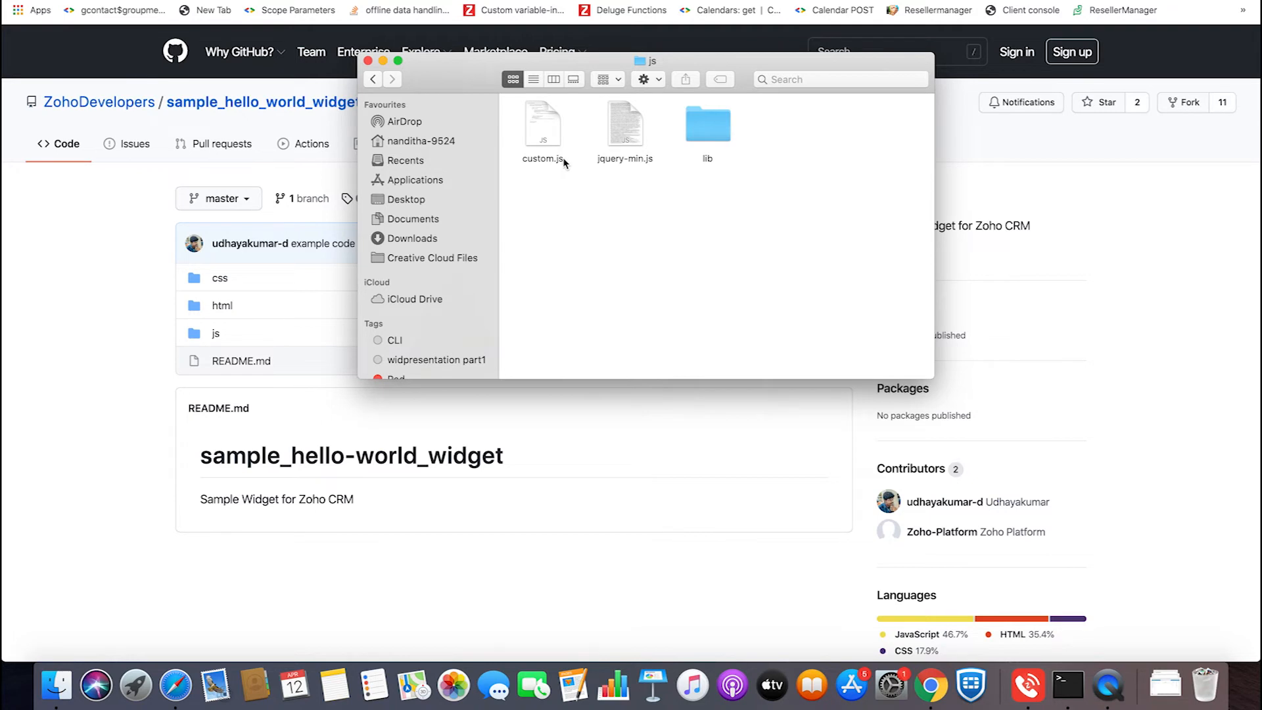
pyautogui.doubleClick(728, 124)
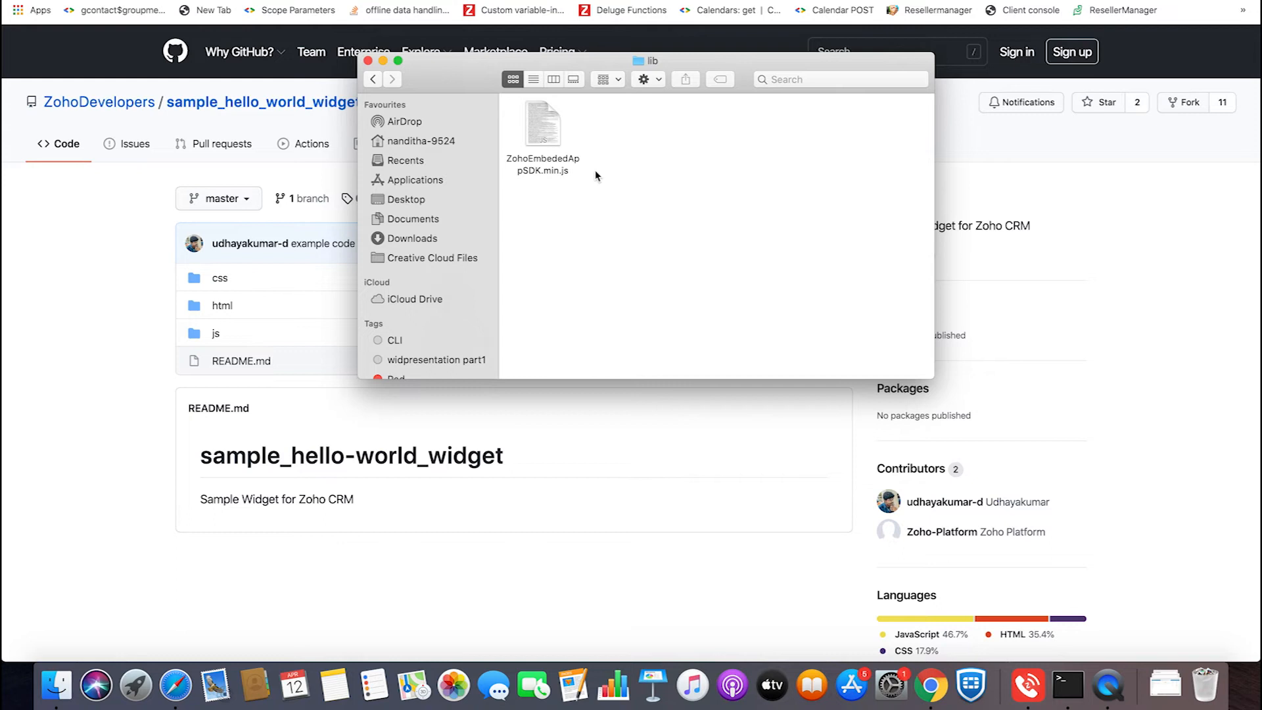
pyautogui.click(371, 79)
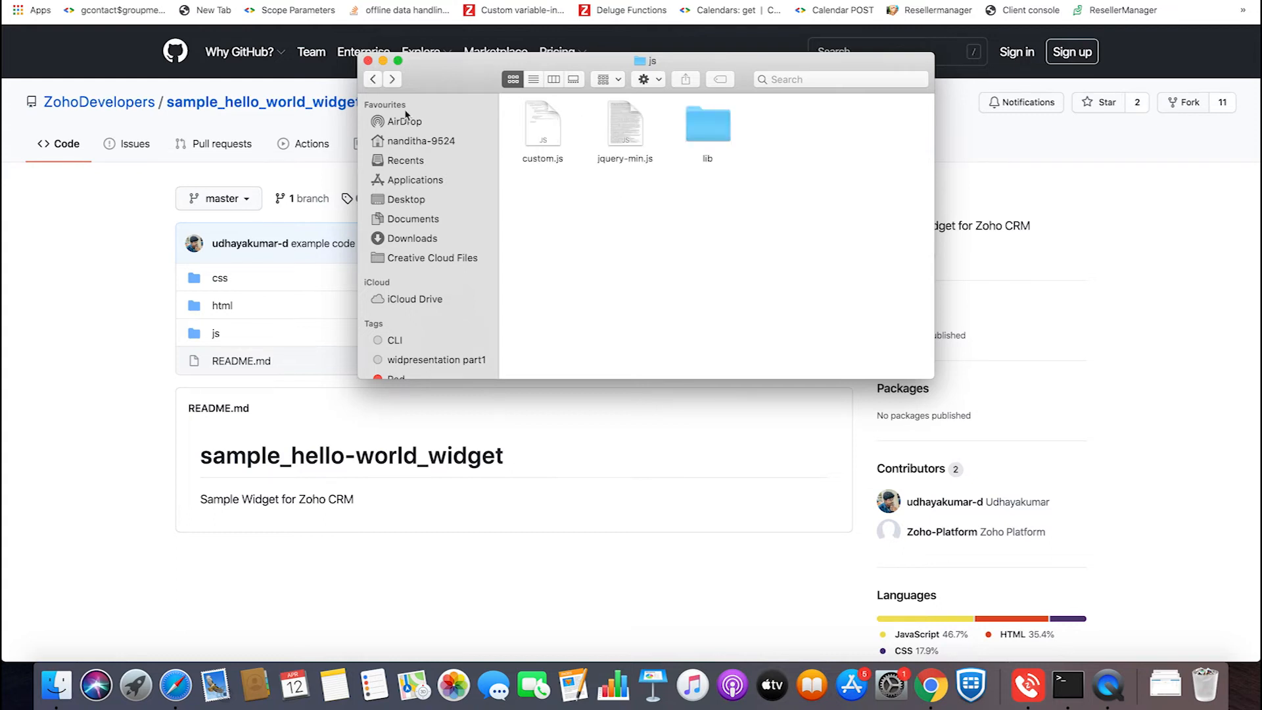
pyautogui.click(380, 80)
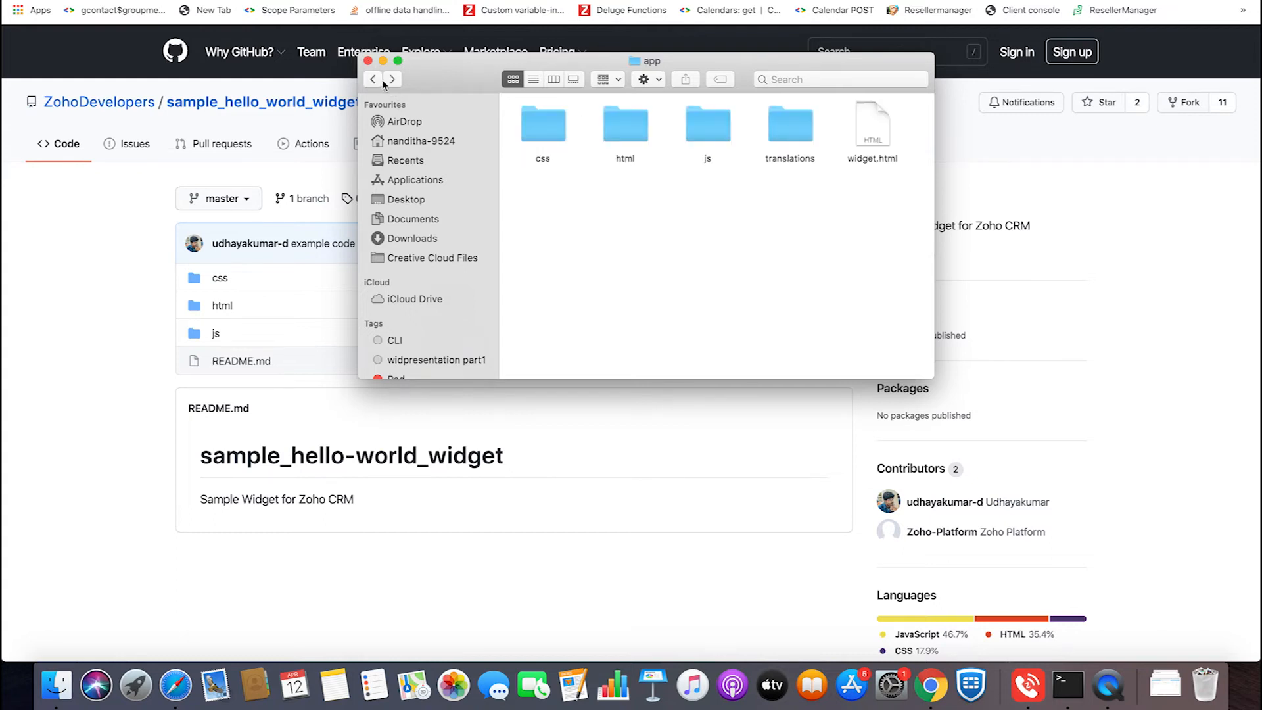
pyautogui.doubleClick(538, 127)
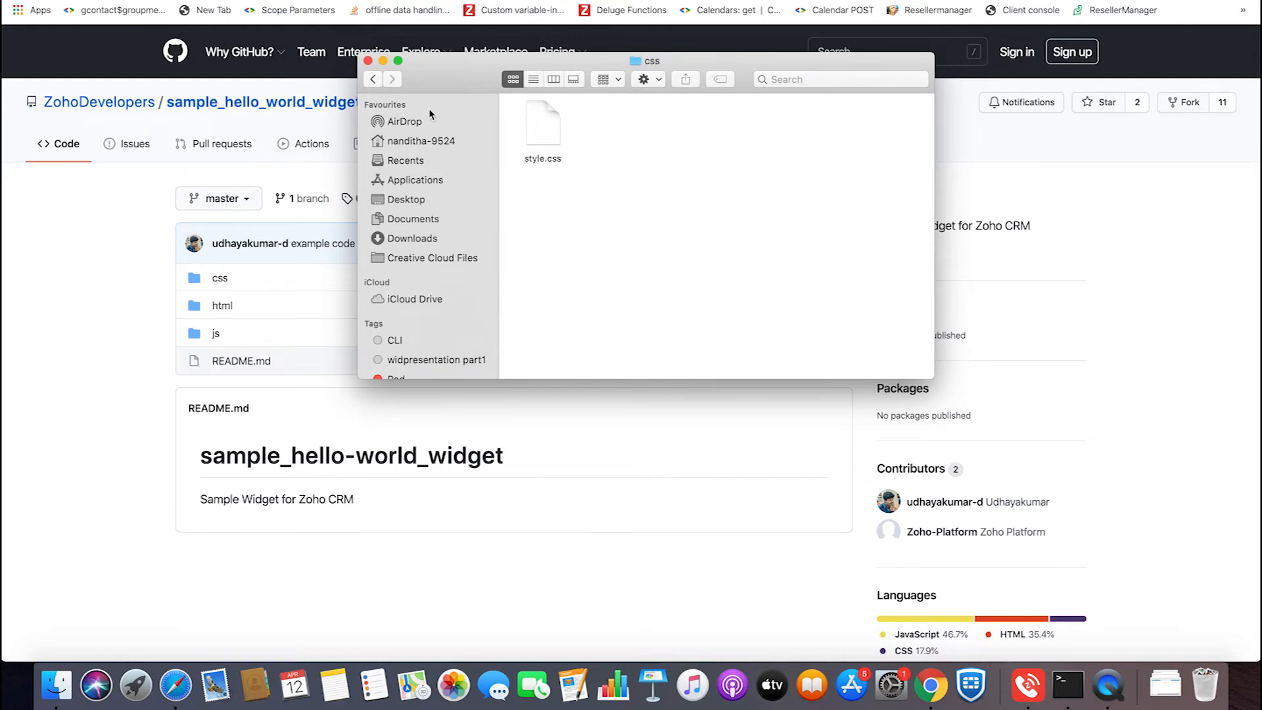
pyautogui.click(373, 79)
# - Copy the css, html and js folders from the home folder's app folder into the Widgettestdemo project's app folder
pyautogui.click(544, 122)
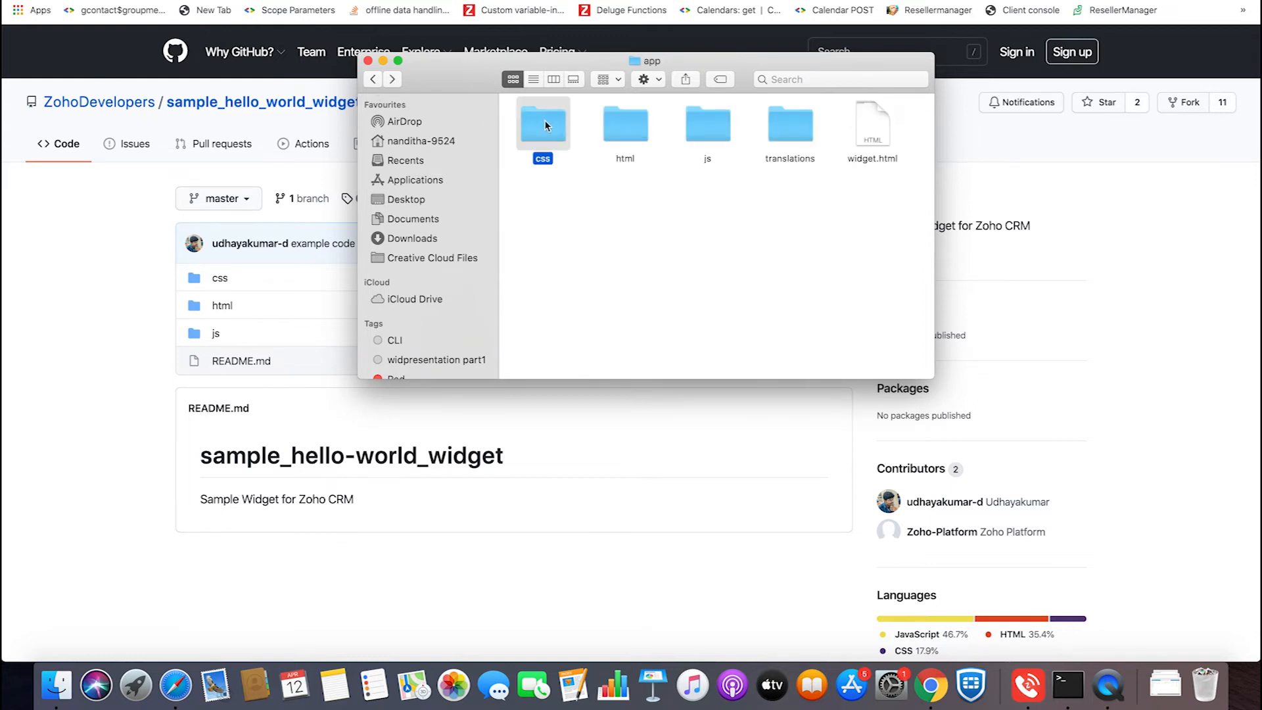
pyautogui.hotkey('shift', 'Right')
pyautogui.hotkey('shift', 'Right')
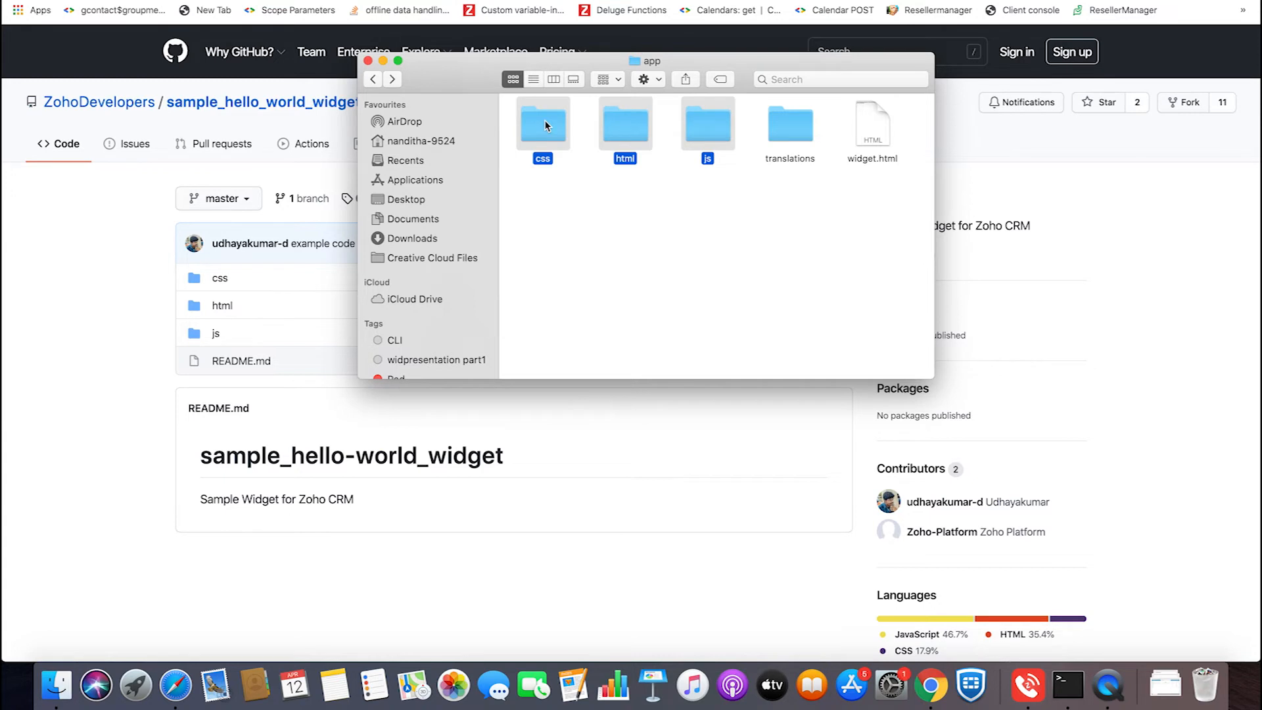
pyautogui.click(422, 141)
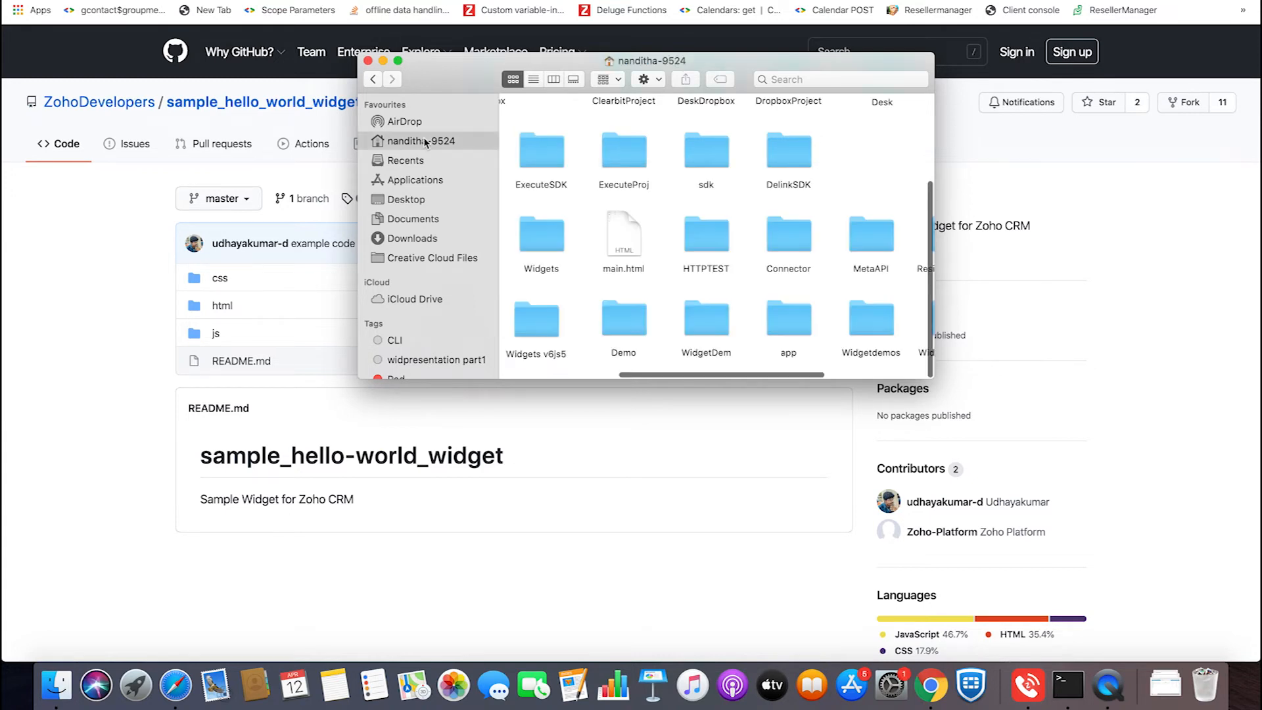
pyautogui.hscroll(5, 789, 287)
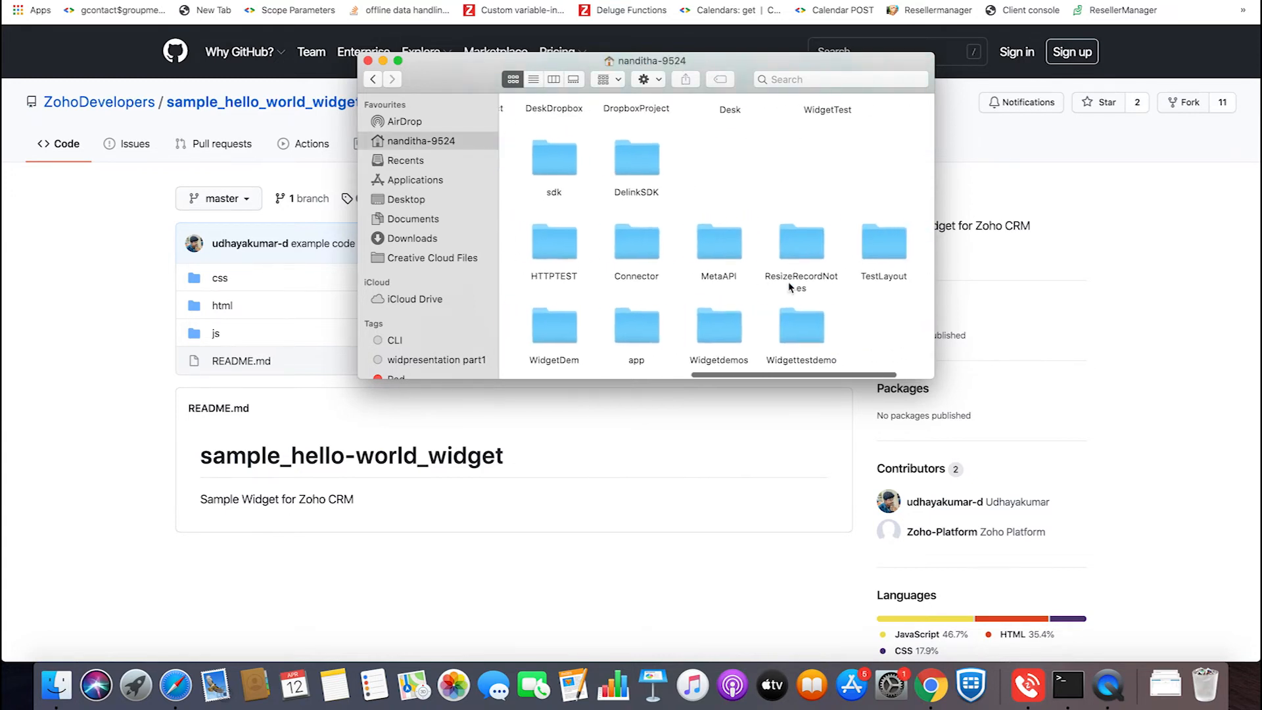
pyautogui.doubleClick(794, 328)
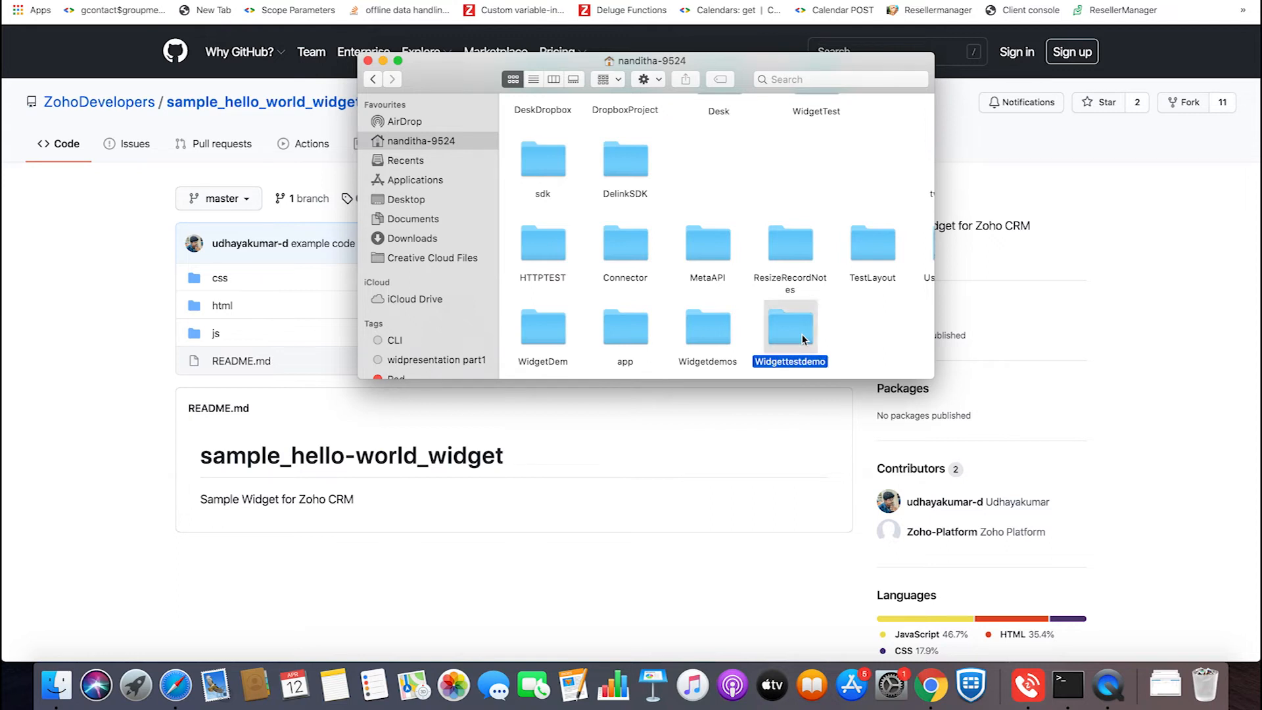
pyautogui.doubleClick(537, 131)
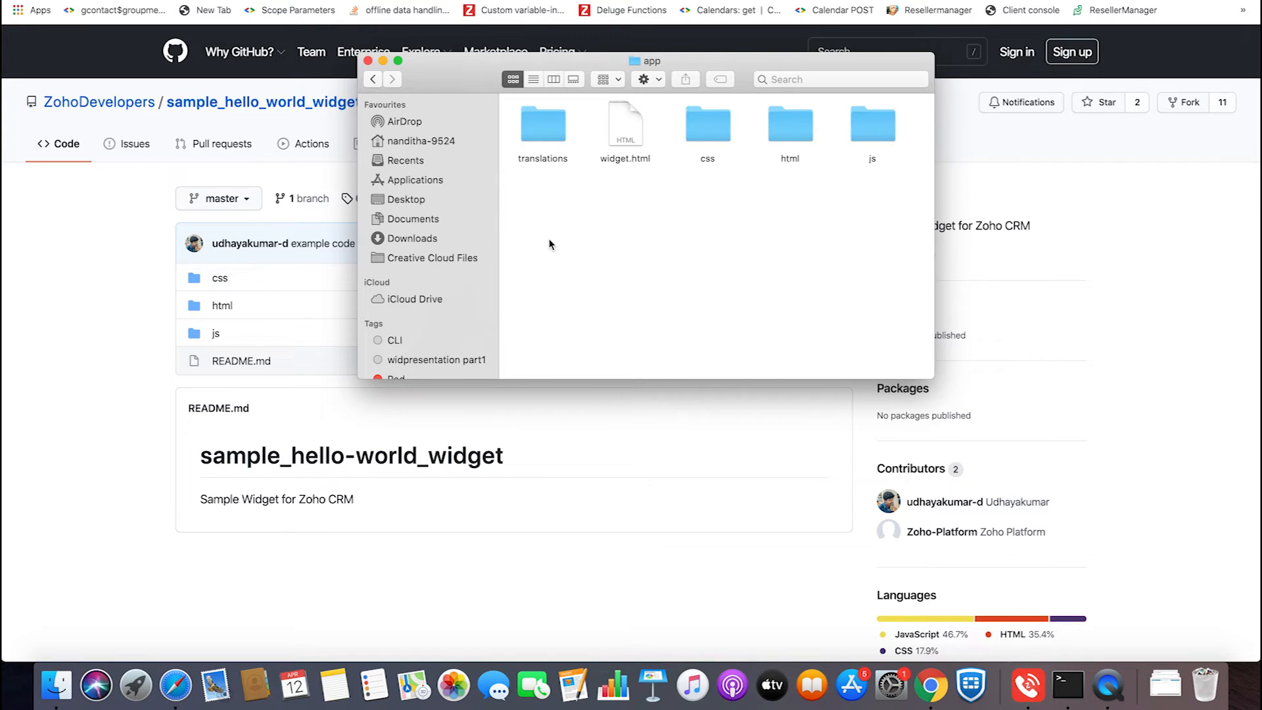
# - Check the contents of the css and html folders inside the Widgettestdemo project's app folder
pyautogui.doubleClick(699, 139)
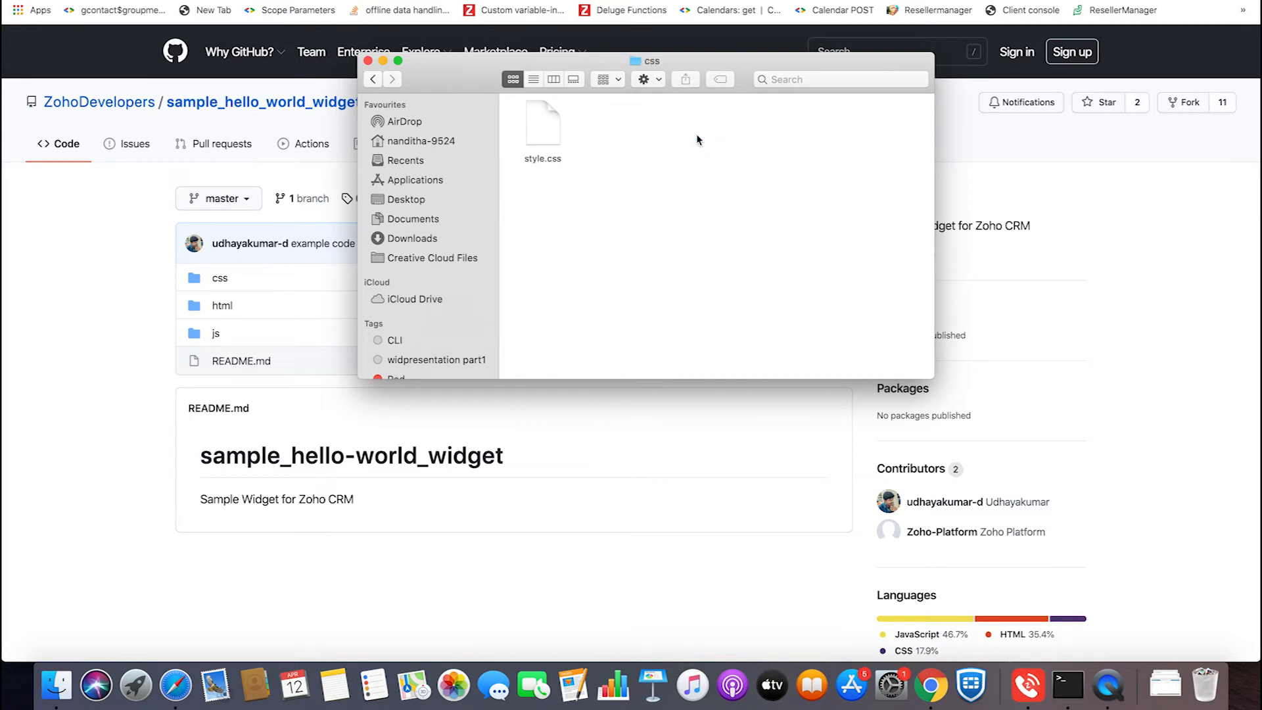
pyautogui.click(372, 78)
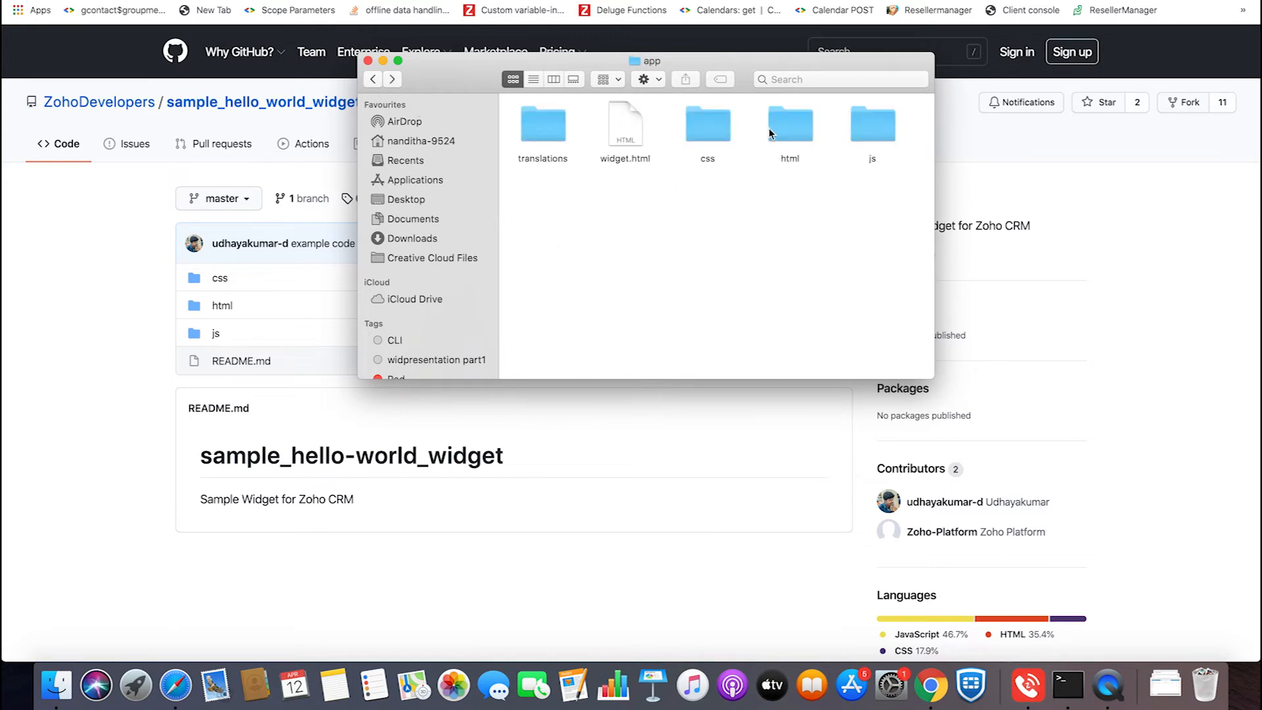
pyautogui.doubleClick(788, 127)
pyautogui.click(374, 79)
# - Open custom.js from the Widgettestdemo project's js folder in Sublime Text and show the editor full screen
pyautogui.doubleClick(873, 126)
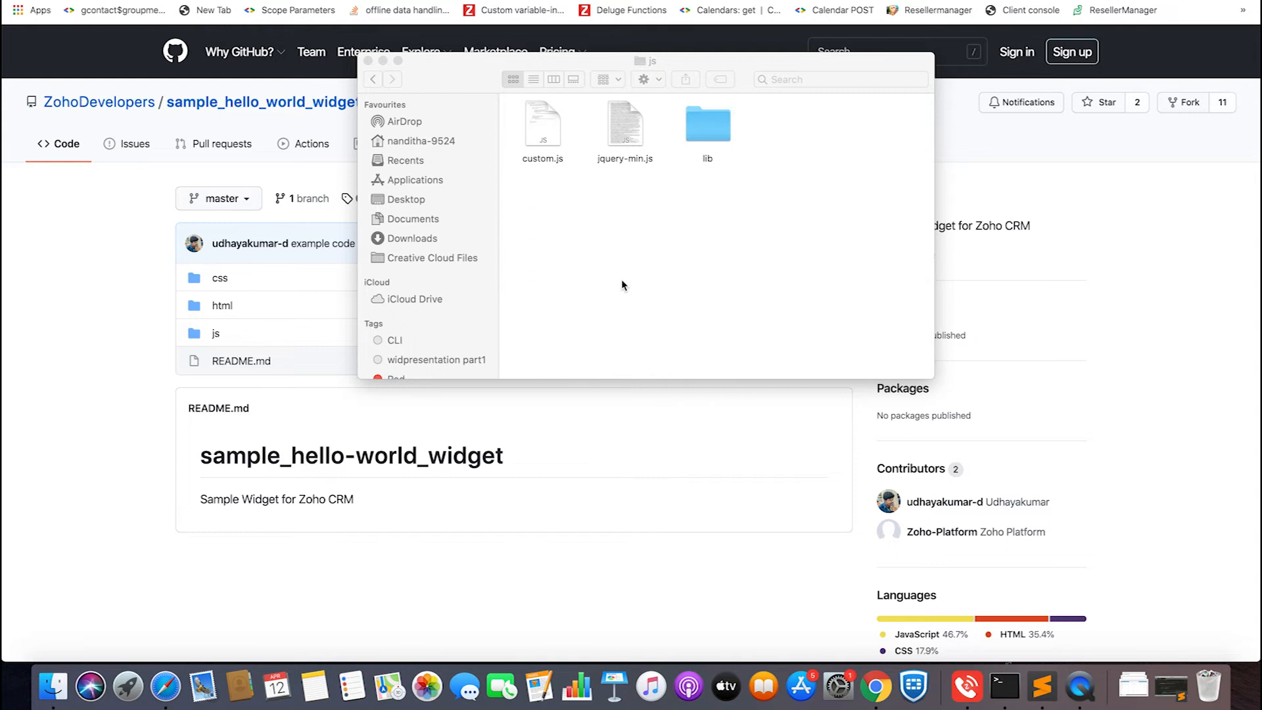
pyautogui.doubleClick(549, 143)
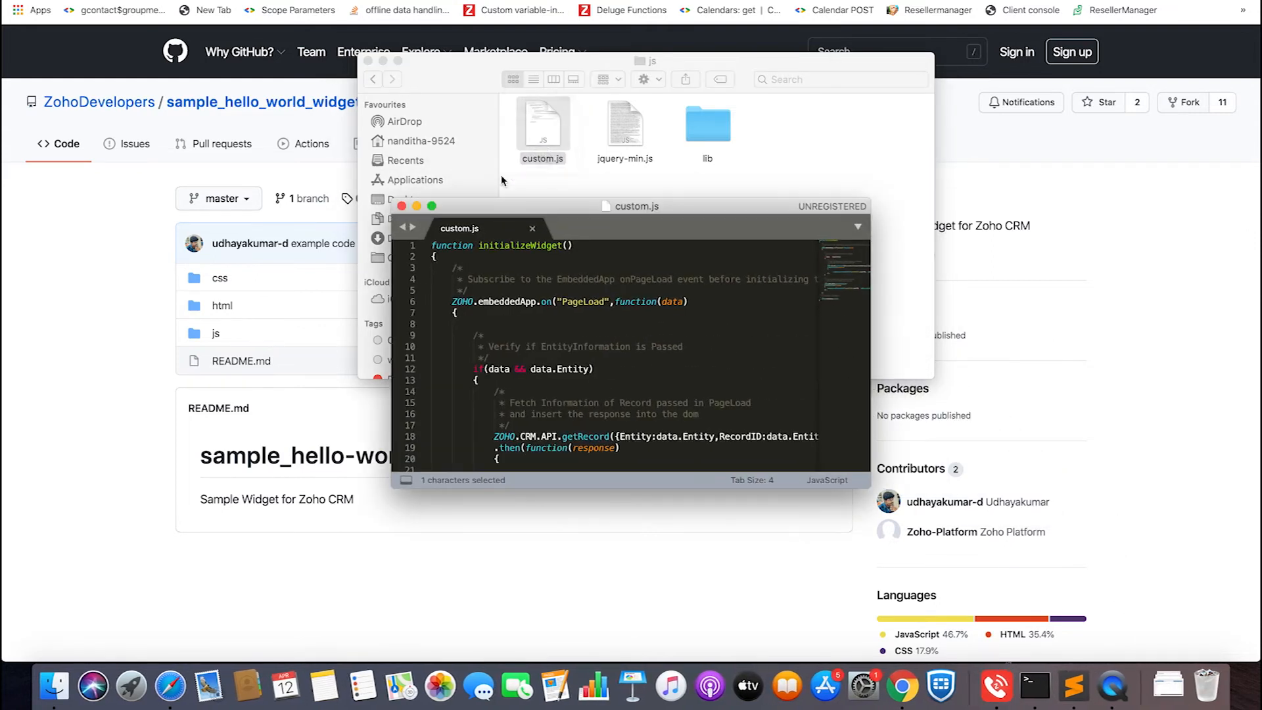
pyautogui.click(432, 207)
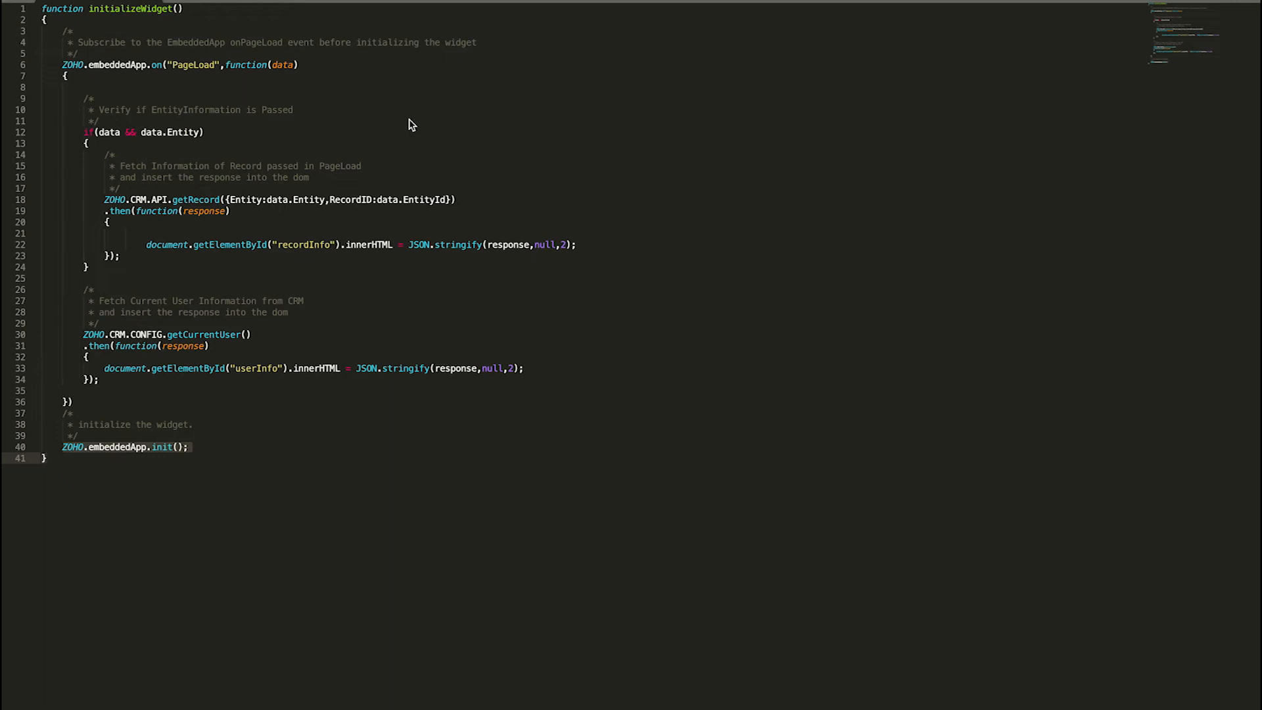
# - Examine the ZOHO.embeddedApp.init() call and the line that subscribes to the PageLoad event in custom.js
pyautogui.click(151, 438)
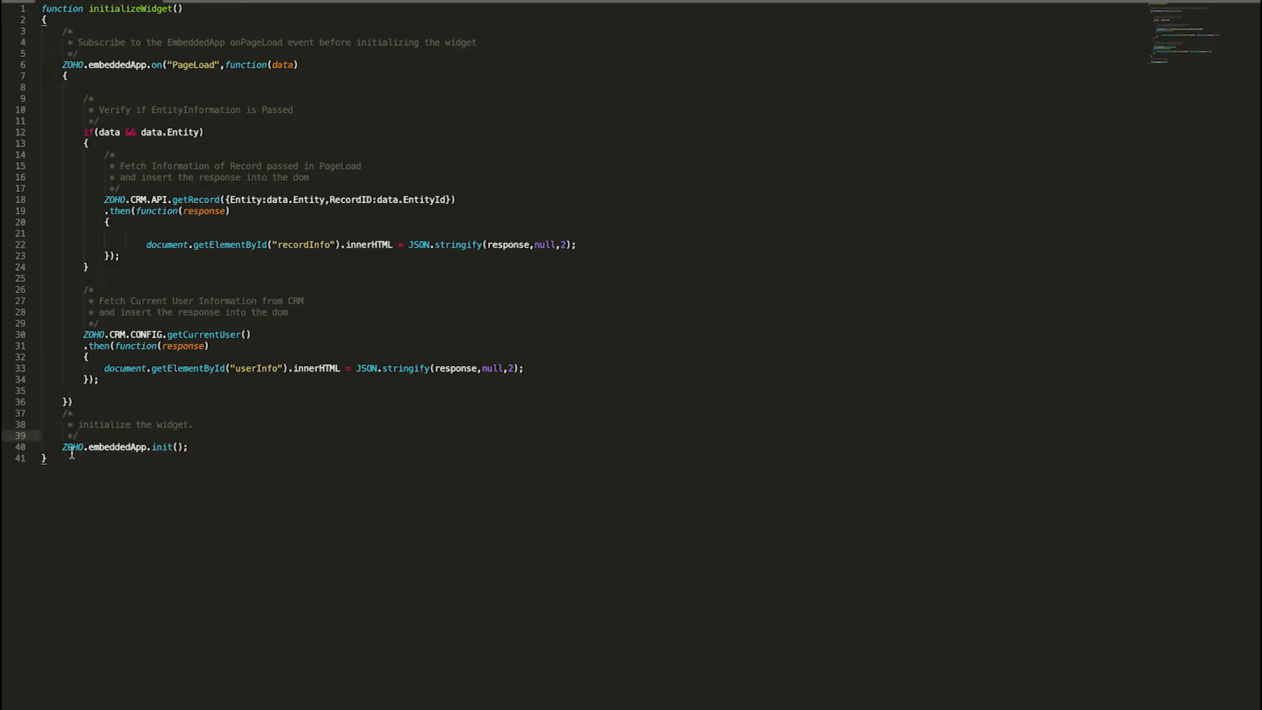
pyautogui.click(204, 448)
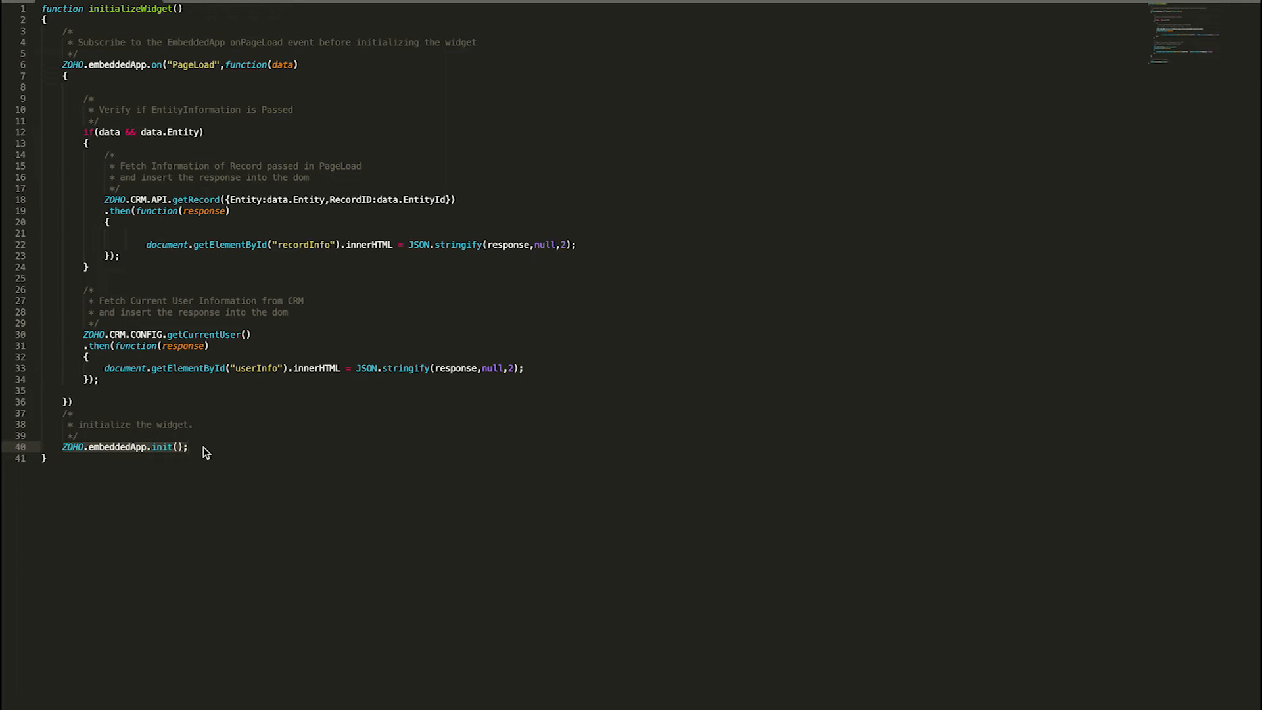
pyautogui.click(209, 157)
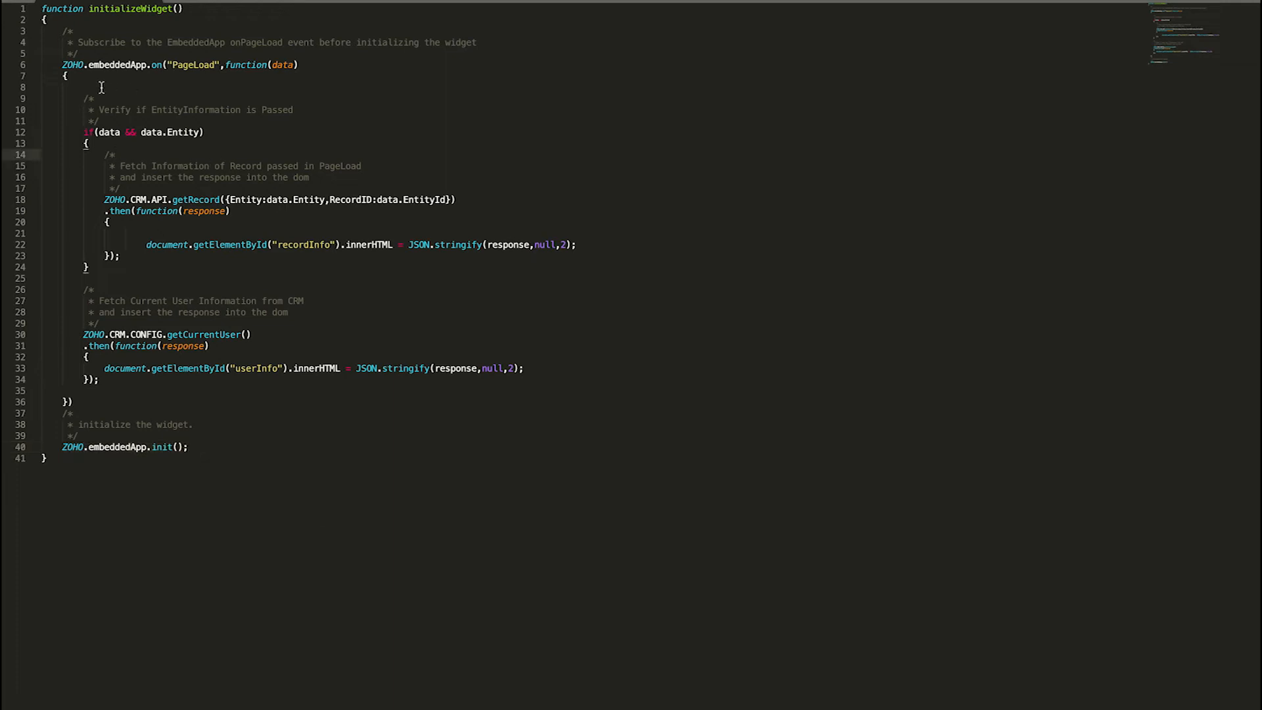
pyautogui.moveTo(63, 65); pyautogui.dragTo(301, 66)
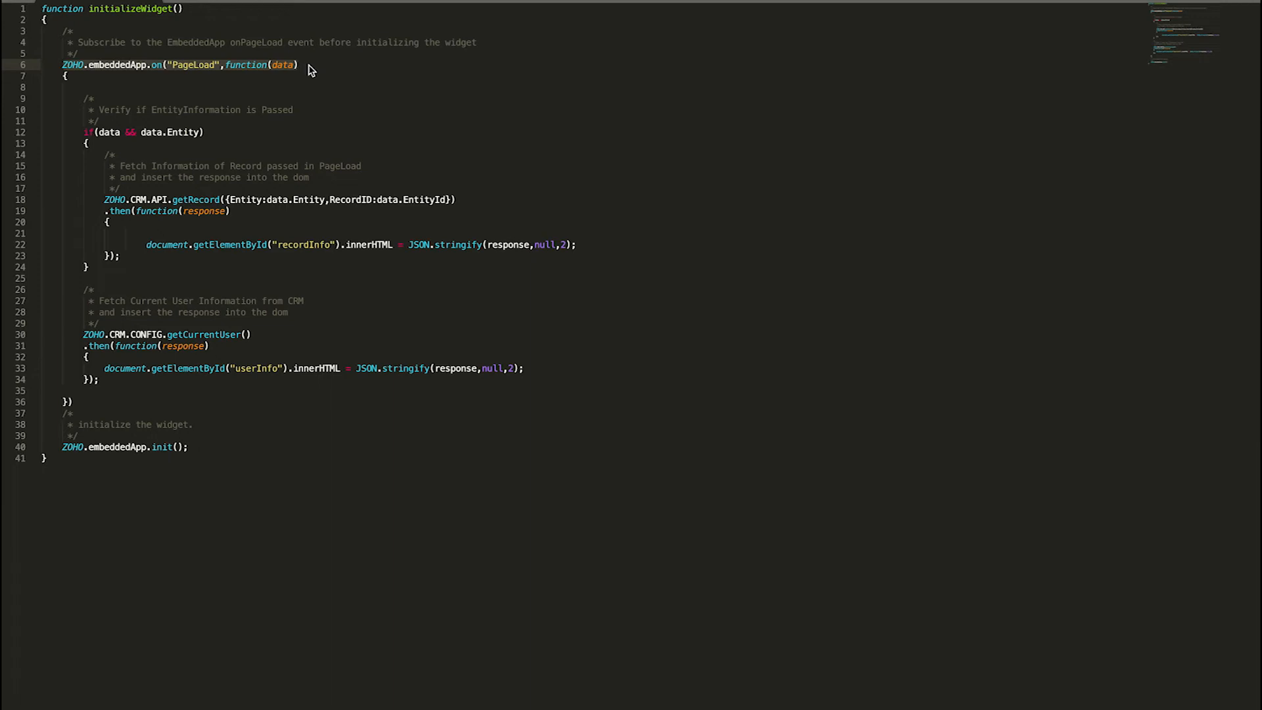
pyautogui.click(325, 125)
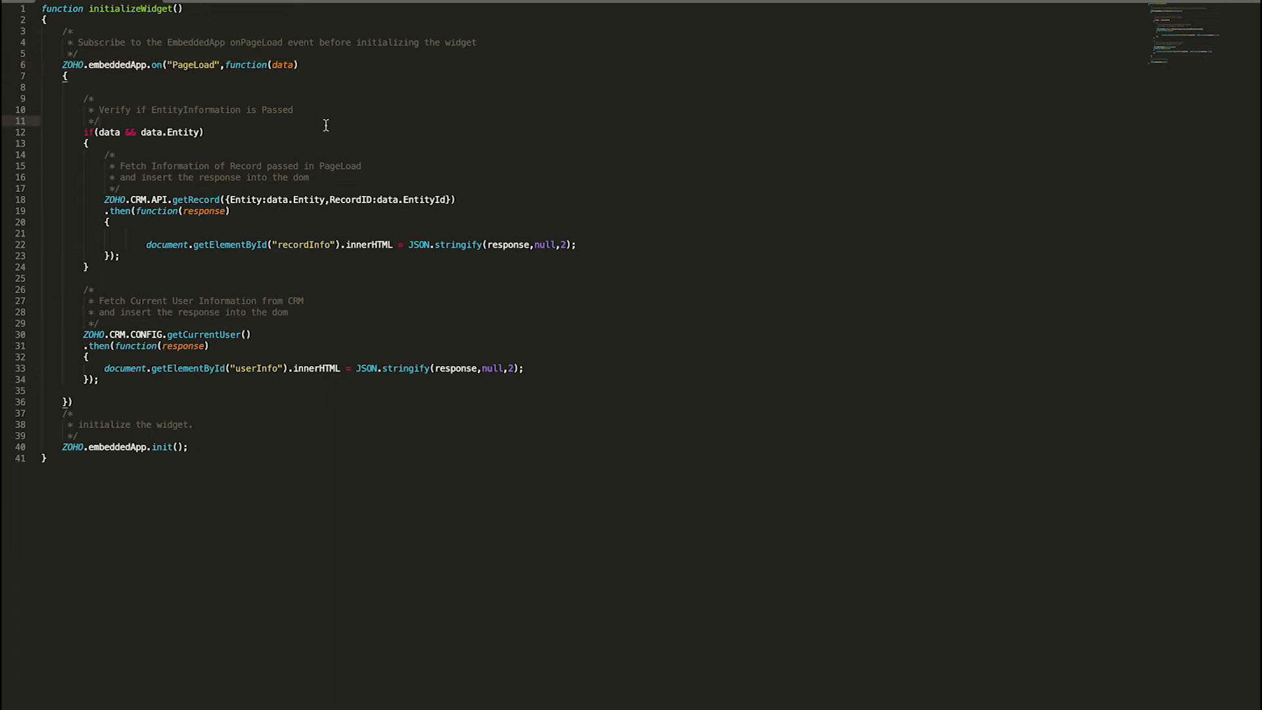
# - Examine the getRecord and getCurrentUser calls and the embeddedApp object that wraps them in the PageLoad handler
pyautogui.doubleClick(192, 199)
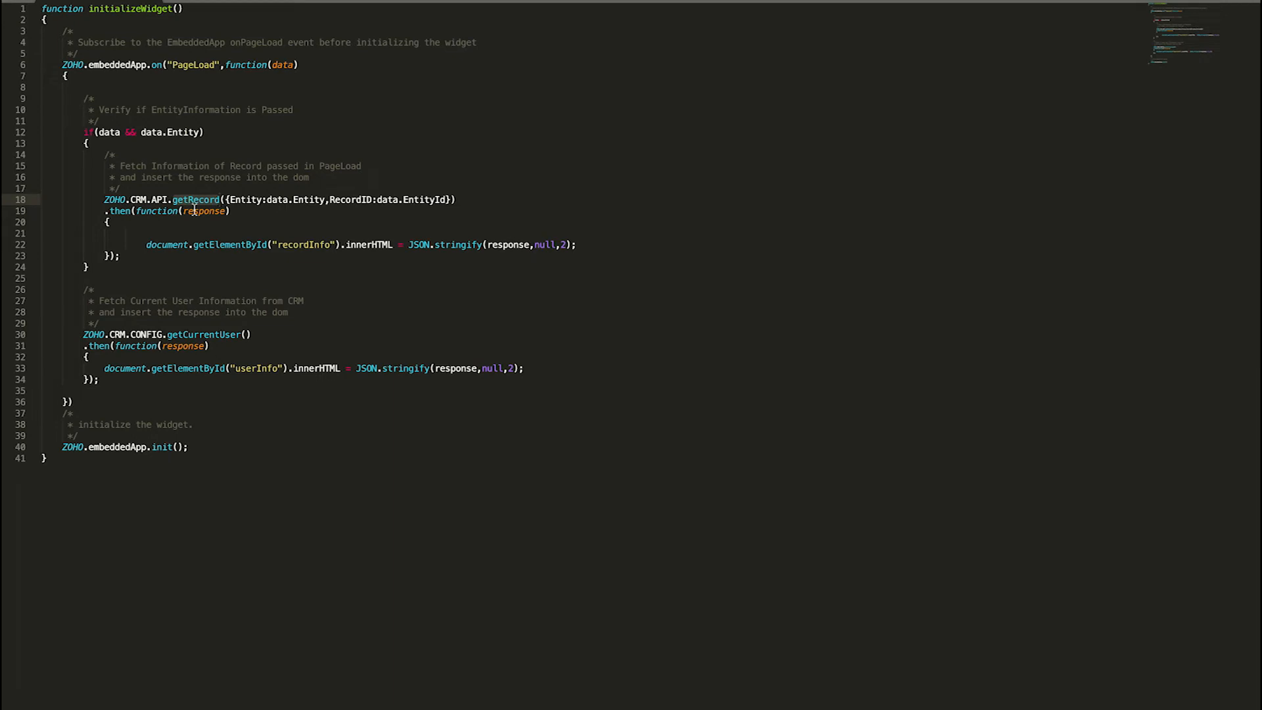
pyautogui.click(230, 403)
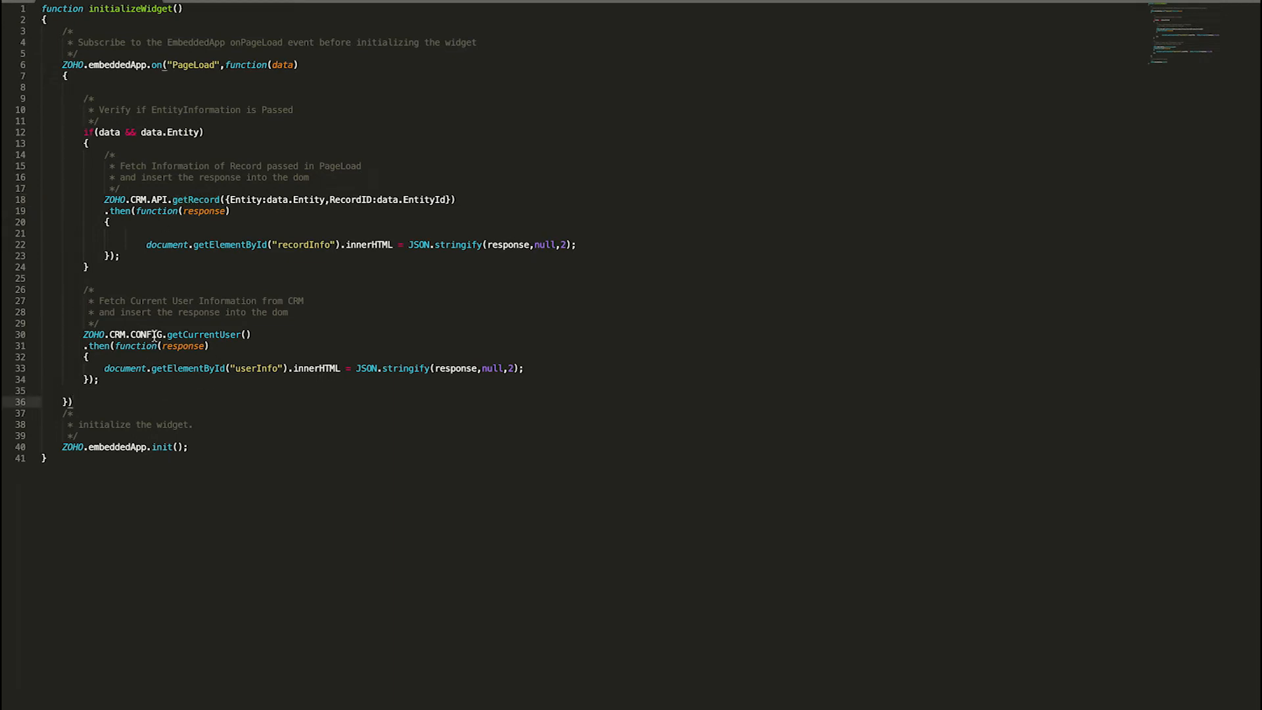
pyautogui.doubleClick(191, 336)
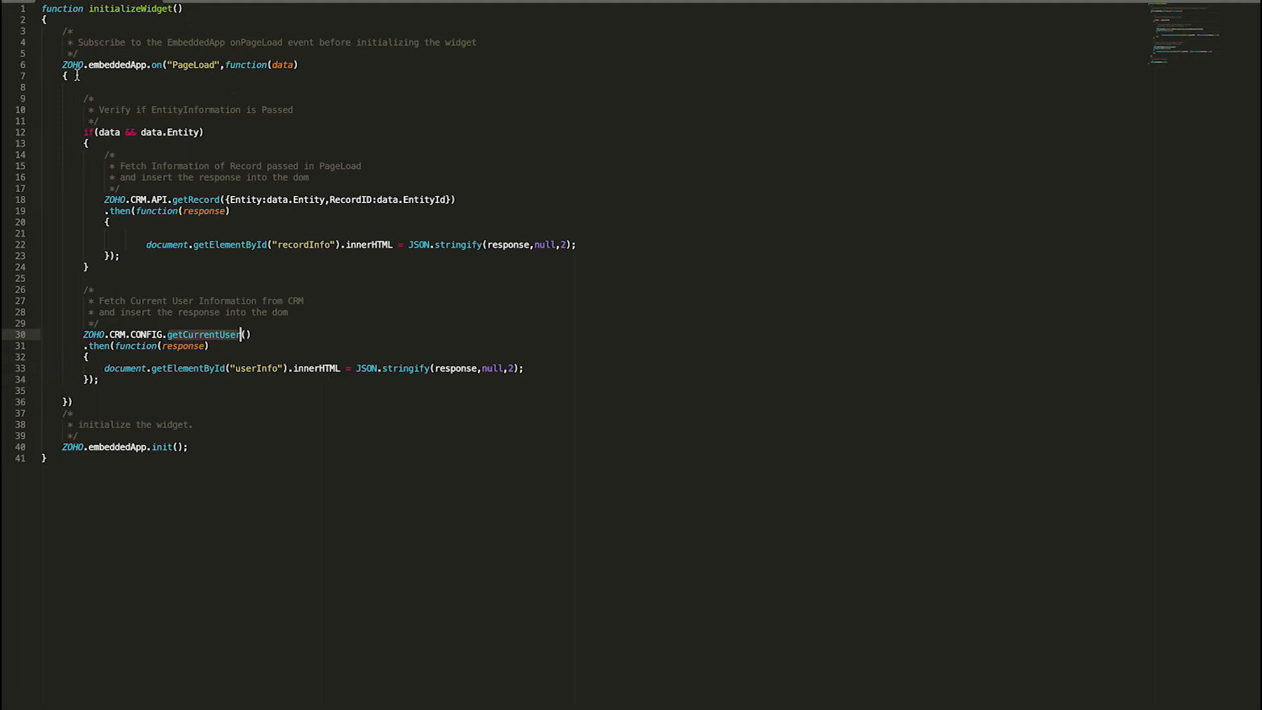
pyautogui.moveTo(90, 67); pyautogui.dragTo(149, 70)
pyautogui.click(302, 92)
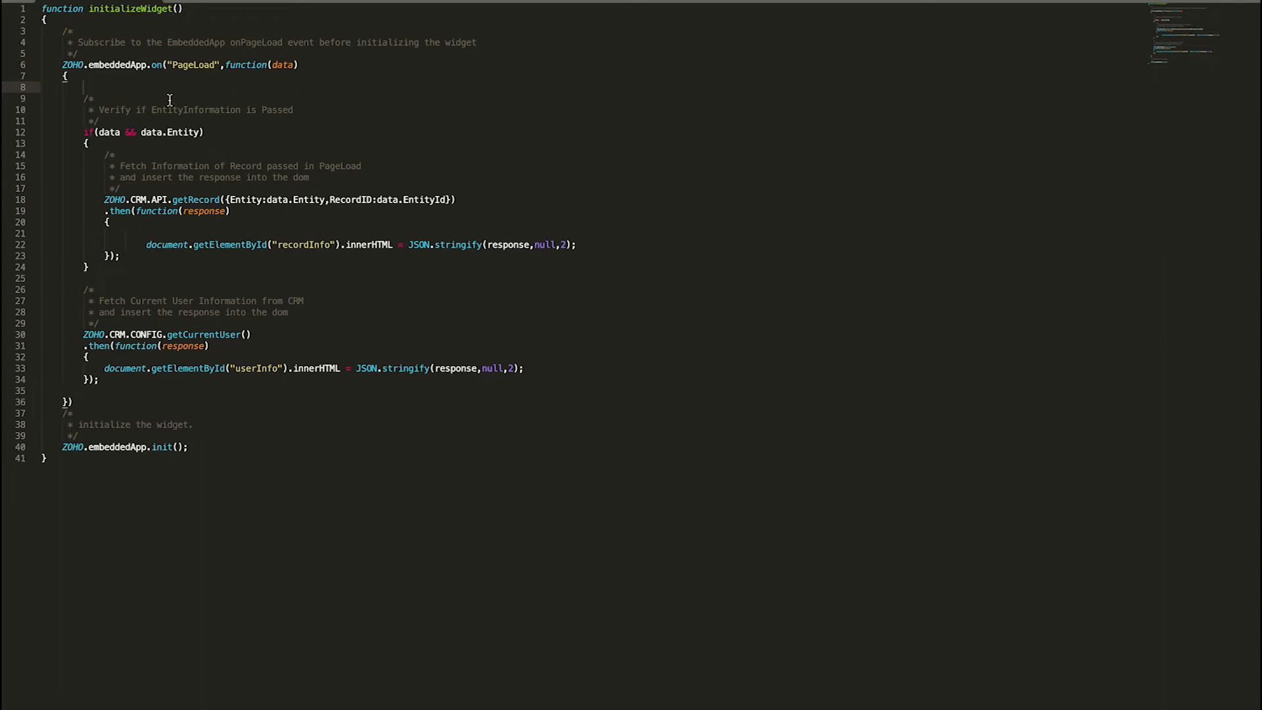
# - Examine the if(data && data.Entity) check and the Entity value passed to the getRecord call
pyautogui.doubleClick(109, 133)
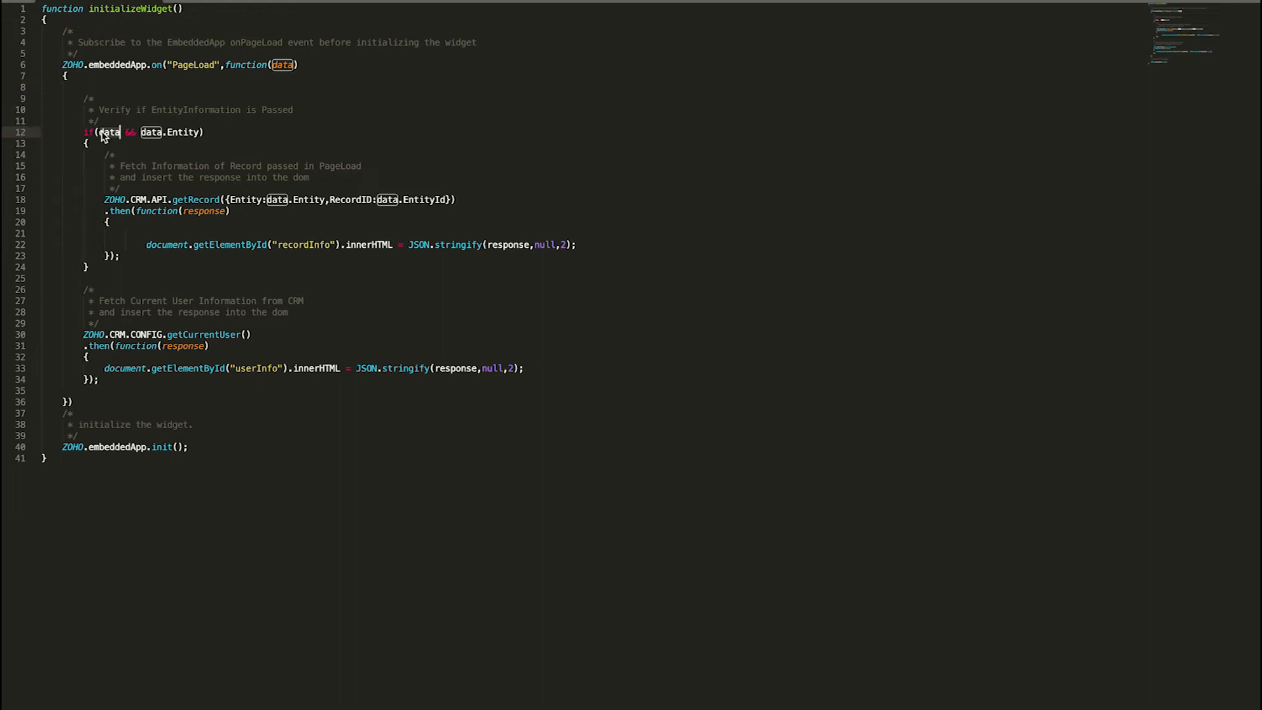
pyautogui.click(187, 132)
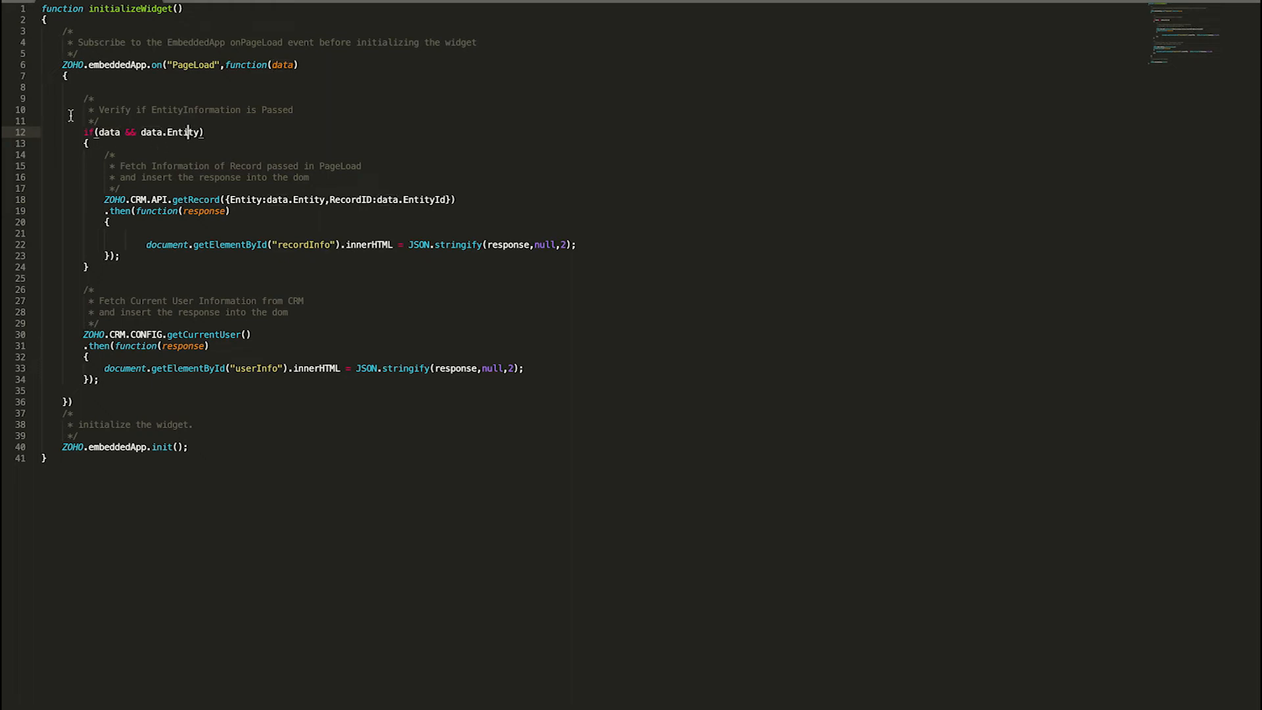
pyautogui.moveTo(77, 132); pyautogui.dragTo(228, 135)
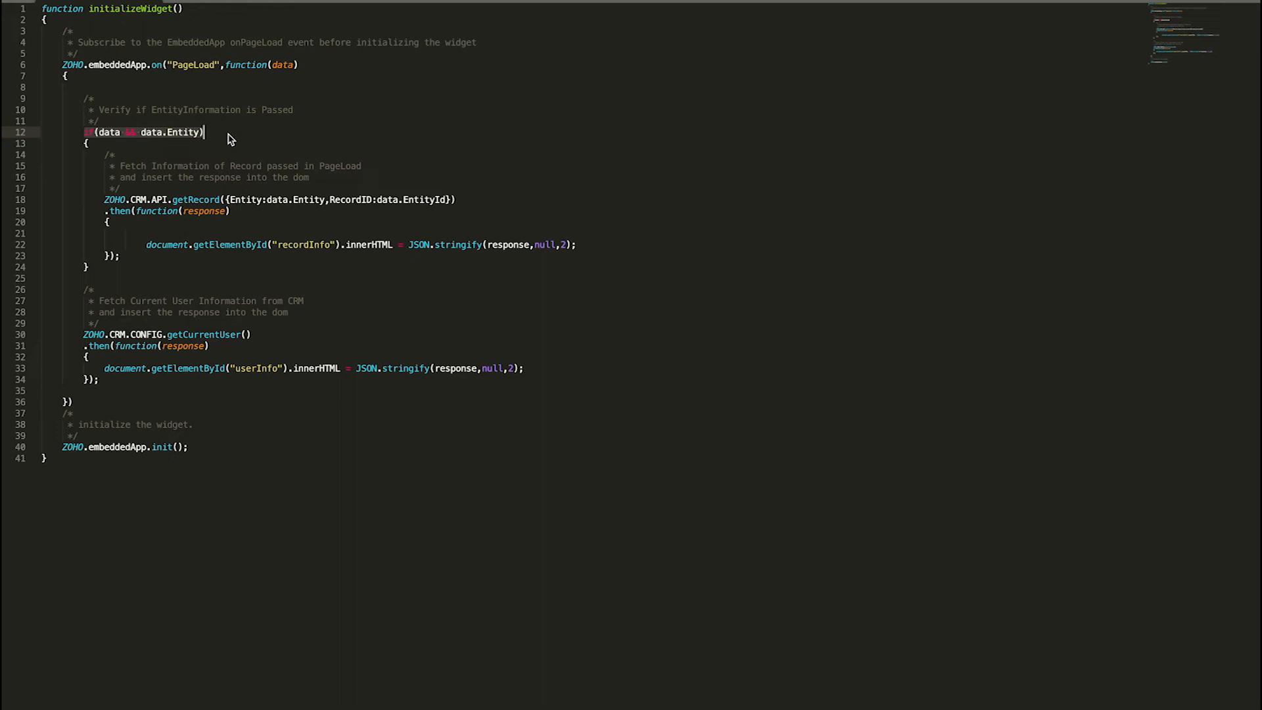
pyautogui.click(228, 136)
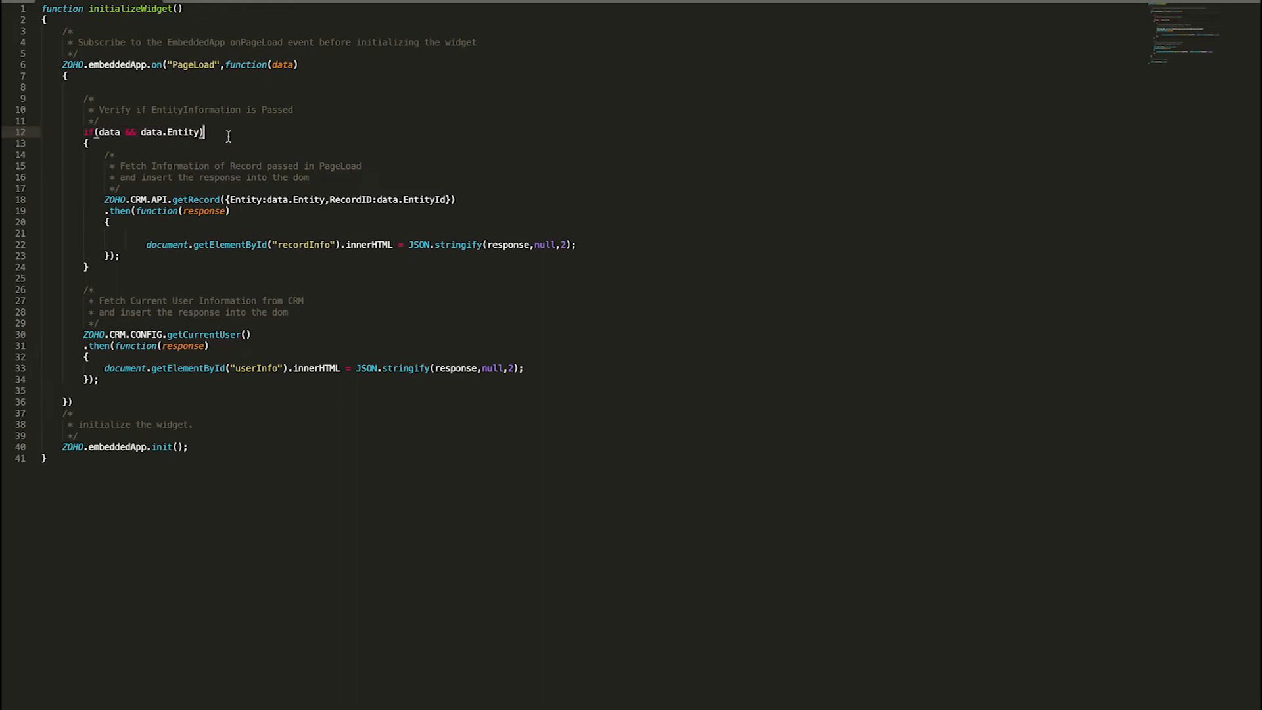
pyautogui.click(184, 233)
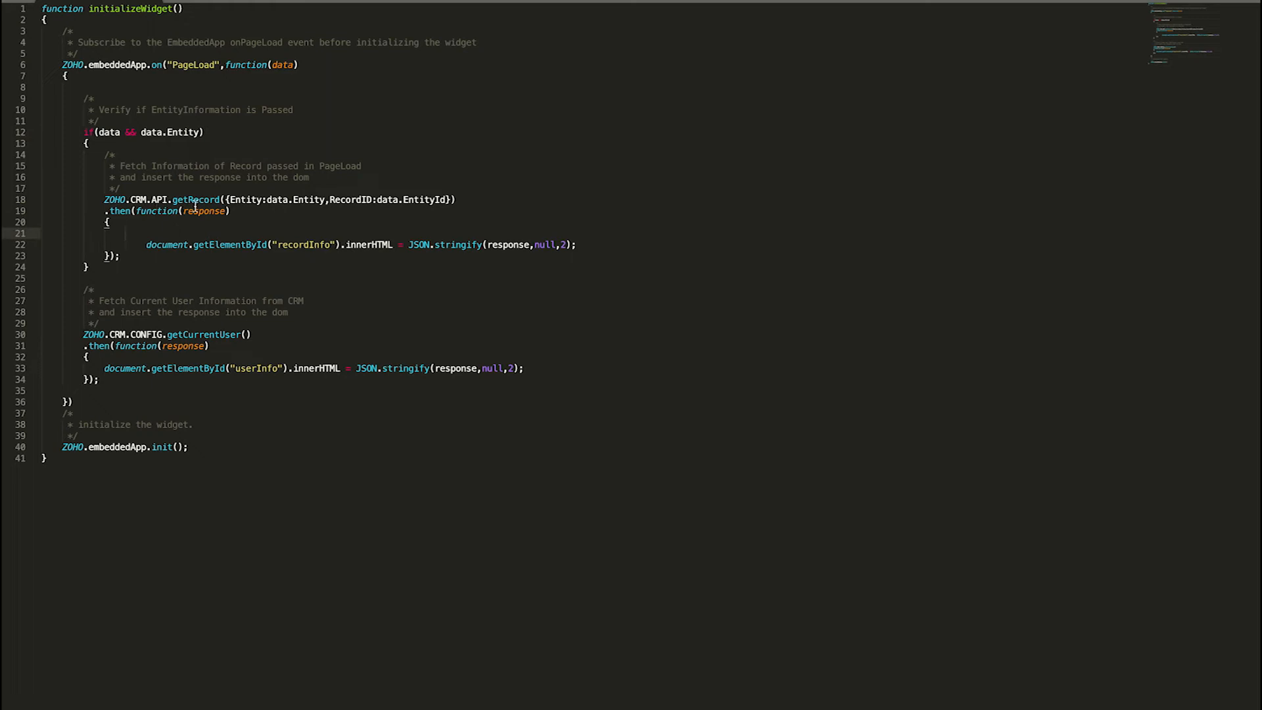
pyautogui.doubleClick(308, 199)
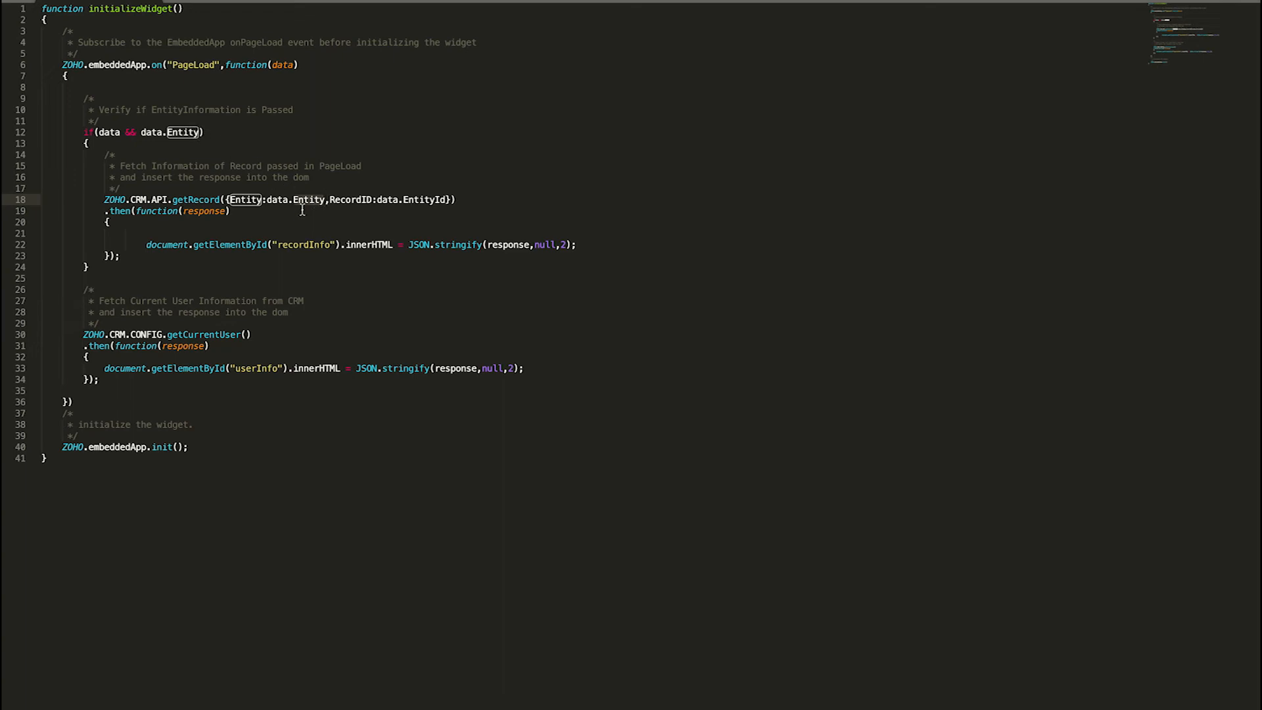
# - Examine the EntityId value passed to the getRecord call and the recordInfo element that receives its response
pyautogui.click(439, 199)
pyautogui.doubleClick(212, 200)
pyautogui.doubleClick(292, 246)
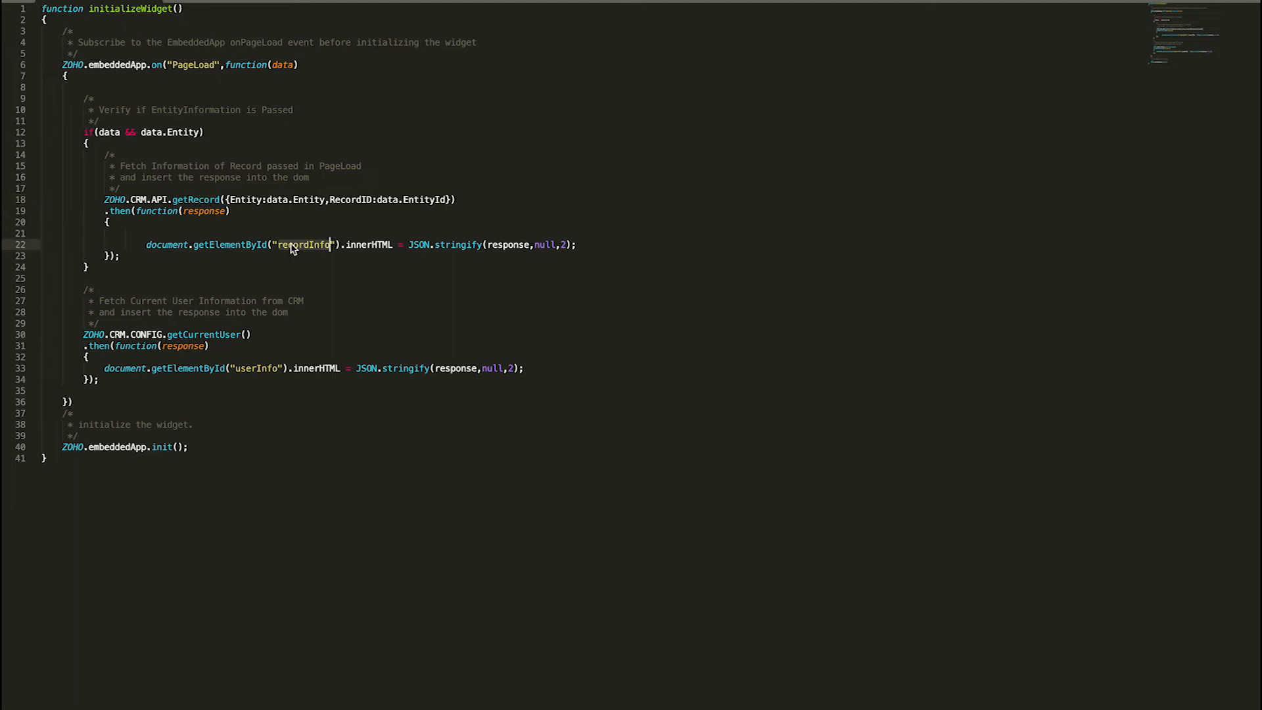
# - Examine the userInfo element filled by the getCurrentUser response and the ZOHO.embeddedApp.init() call on line 40
pyautogui.click(175, 356)
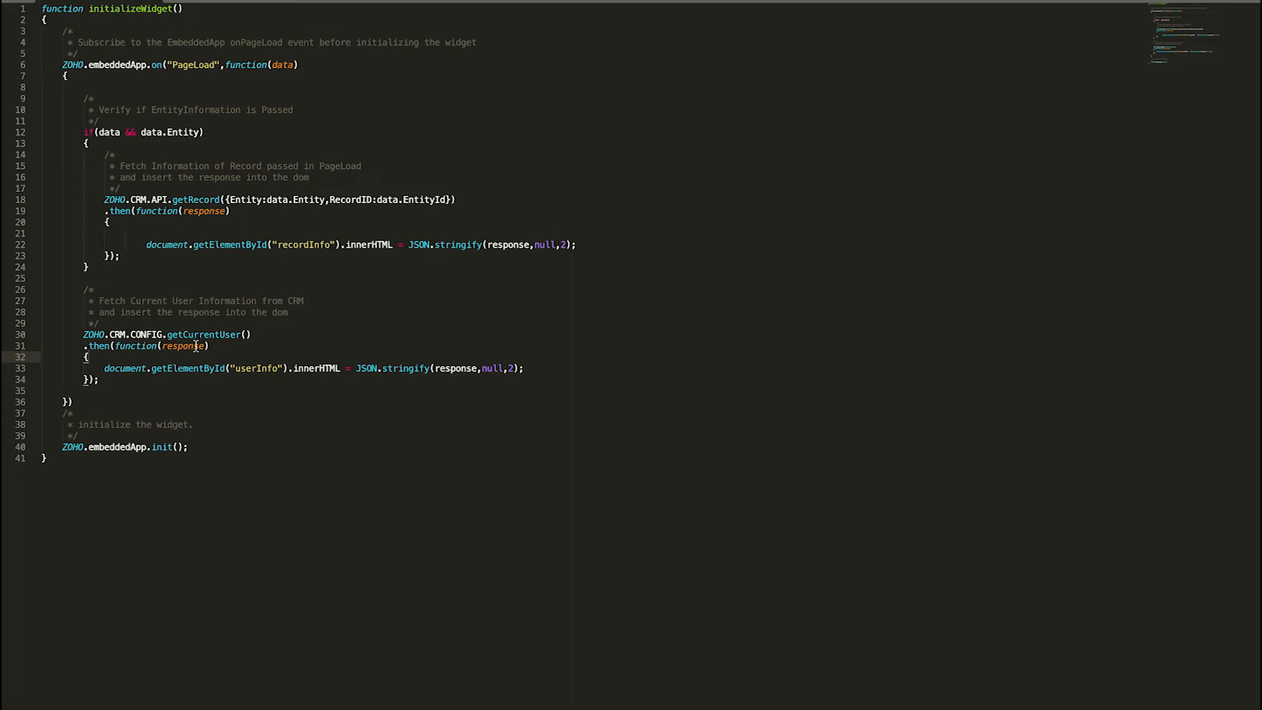
pyautogui.doubleClick(255, 370)
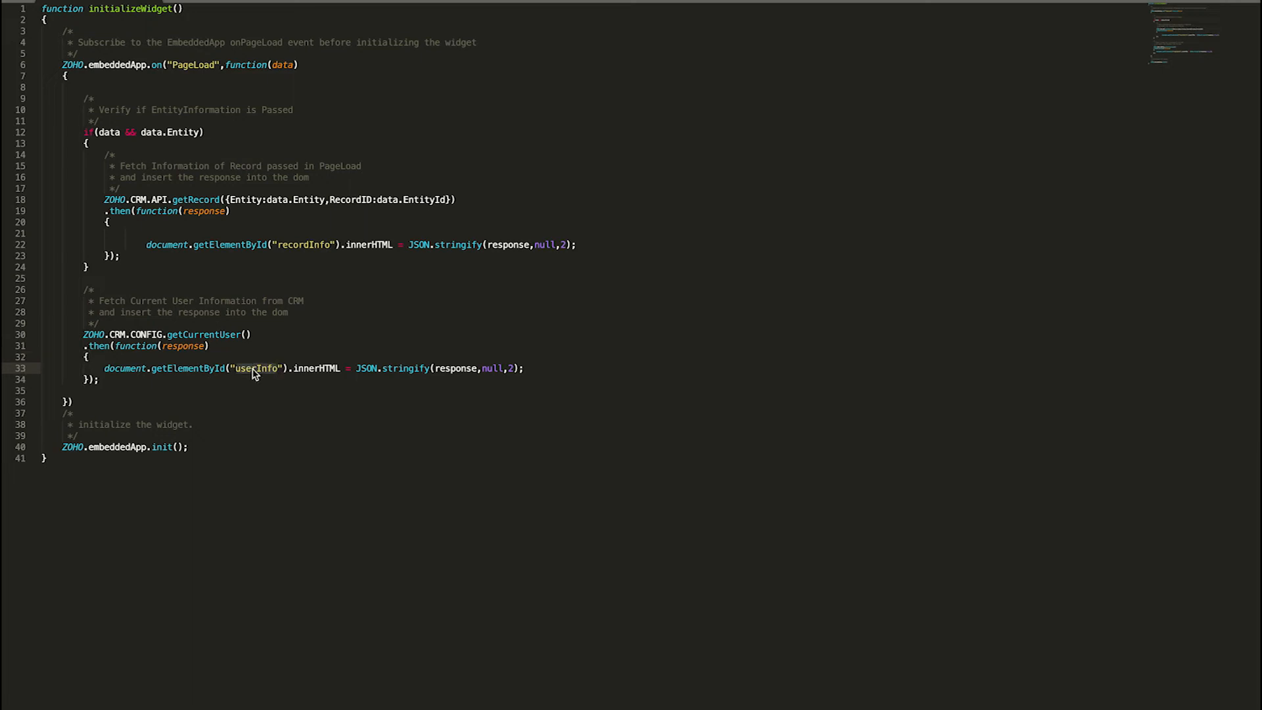
pyautogui.click(233, 414)
pyautogui.moveTo(61, 450); pyautogui.dragTo(204, 452)
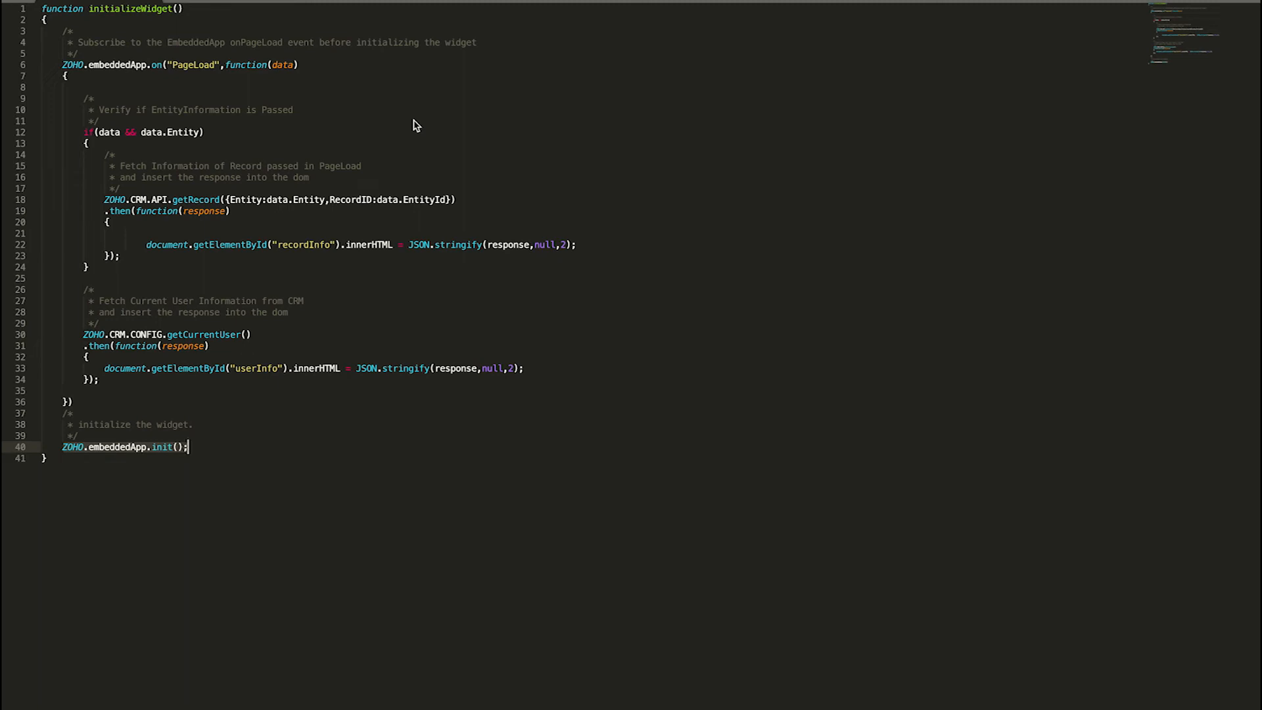
# - Leave the full-screen editor, switch to Terminal and list the contents of the app folder with ls
pyautogui.moveTo(97, 1)
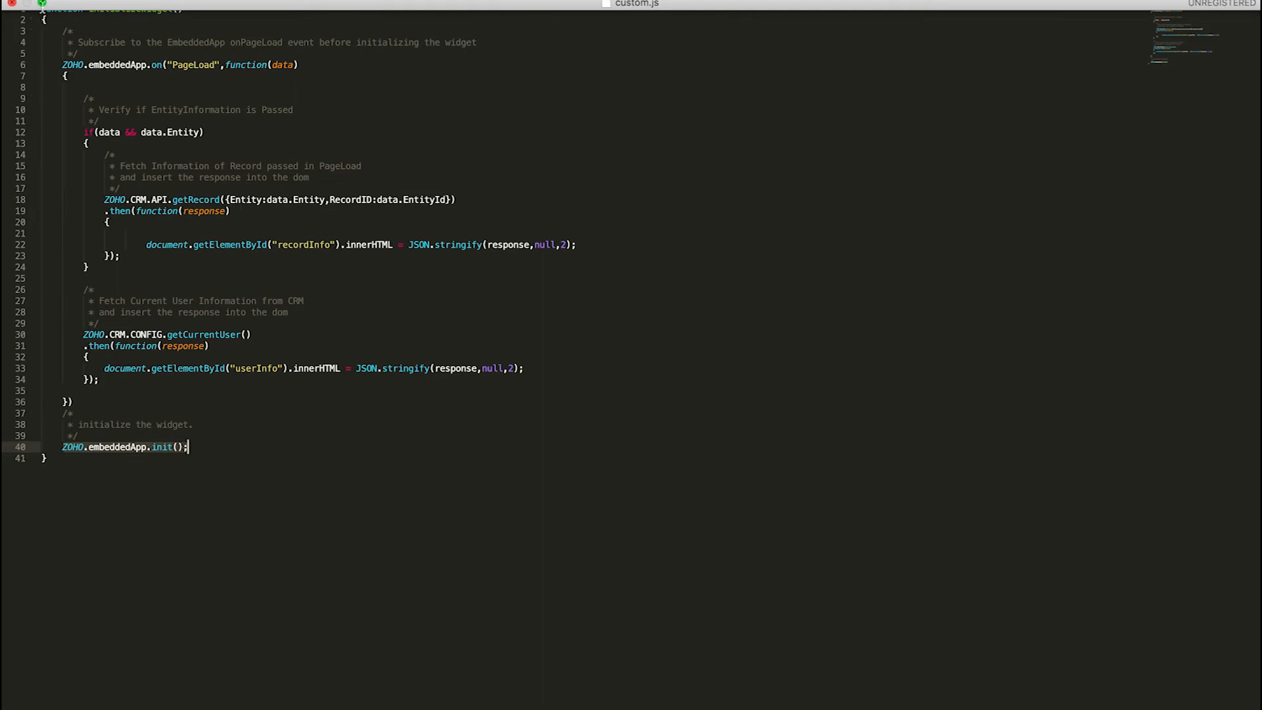
pyautogui.click(42, 4)
pyautogui.click(974, 708)
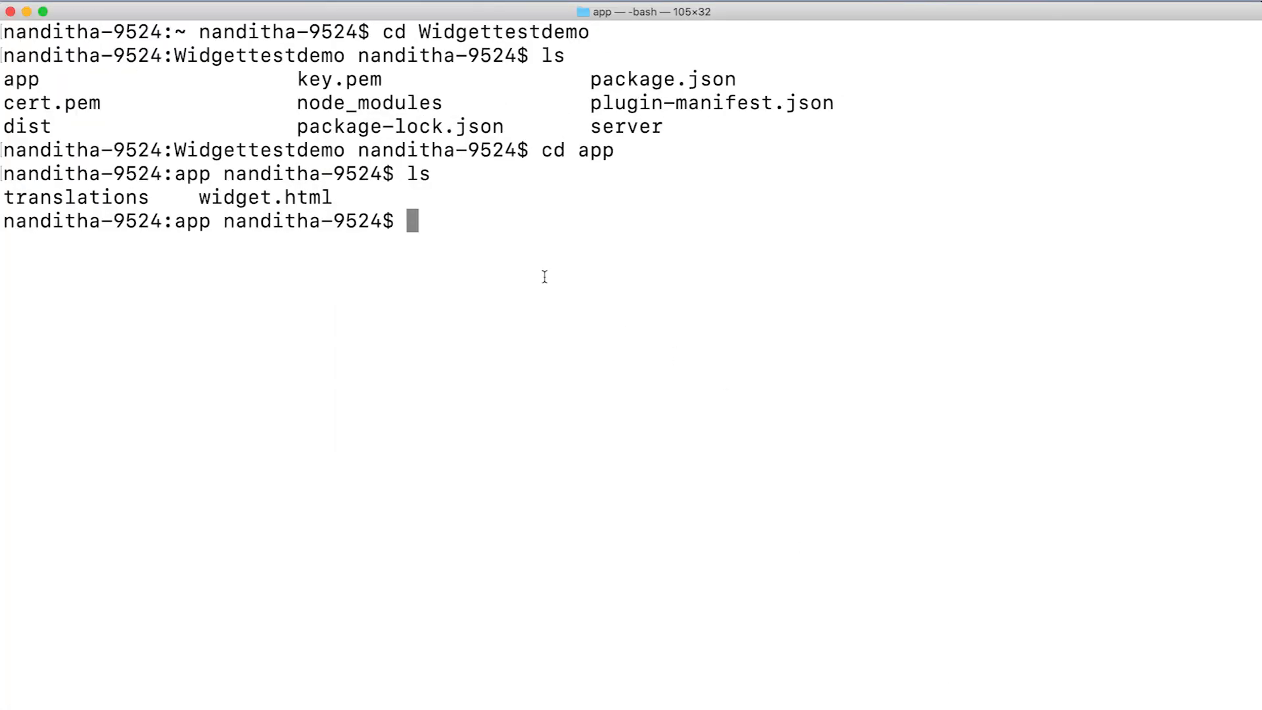
pyautogui.write('ls')
pyautogui.press('Return')
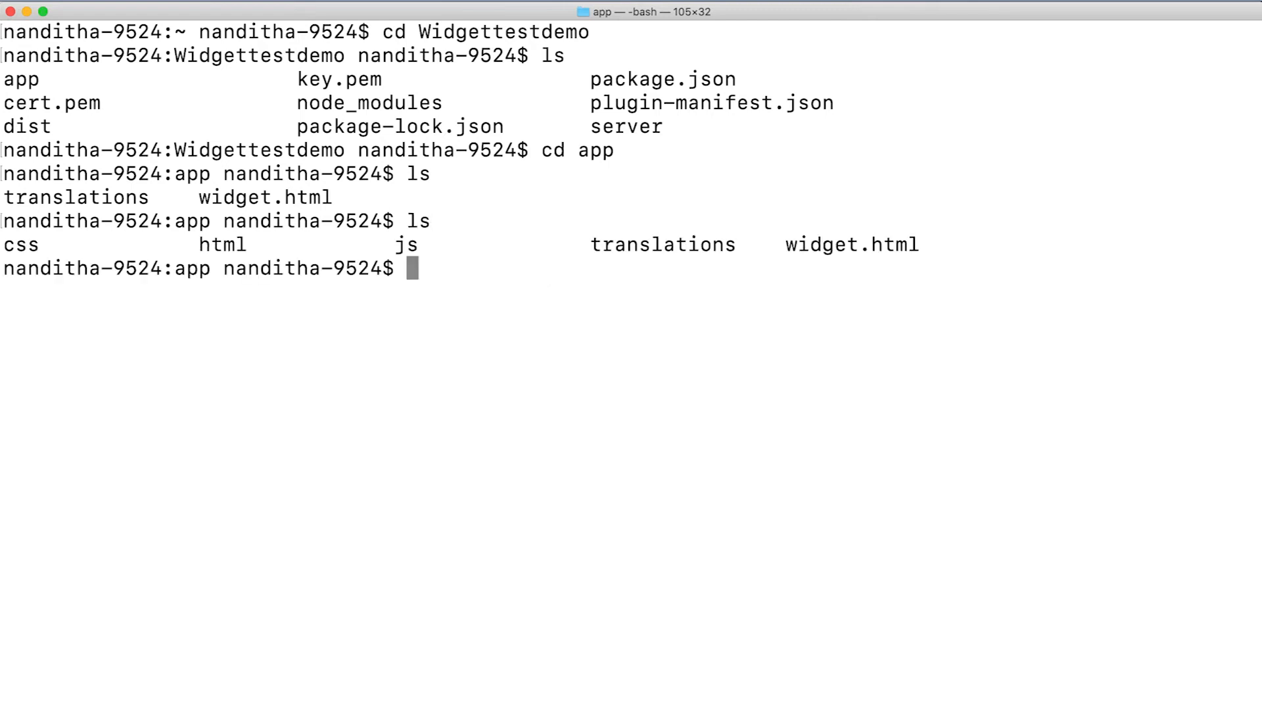
# - Compare the earlier listing of translations and widget.html with the css, html and js folders in the new listing
pyautogui.moveTo(8, 197); pyautogui.dragTo(348, 196)
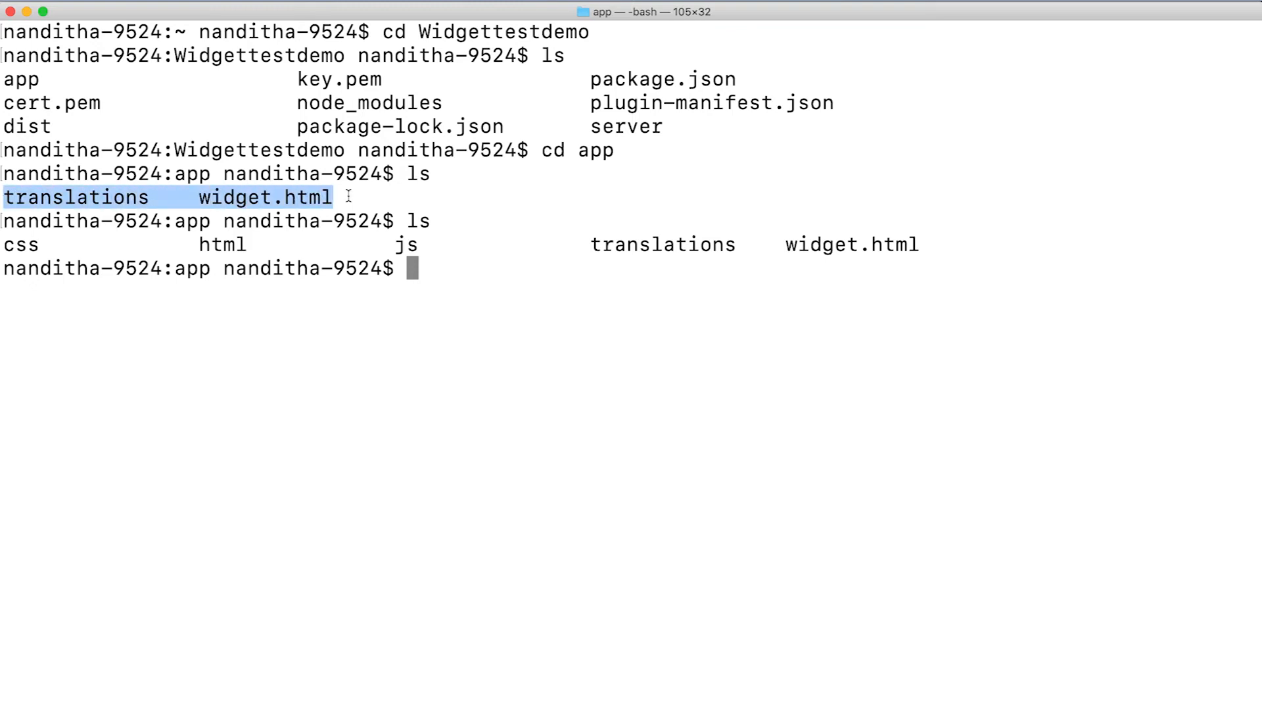
pyautogui.click(114, 262)
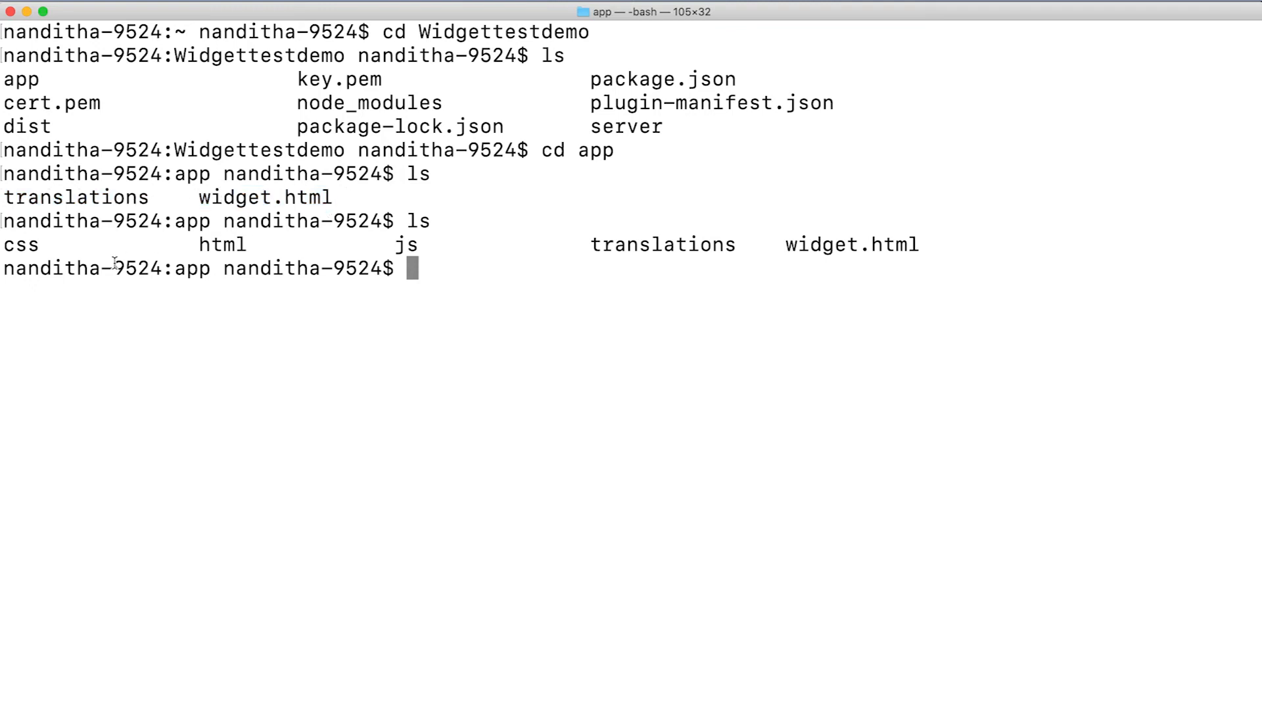
pyautogui.moveTo(5, 248); pyautogui.dragTo(438, 244)
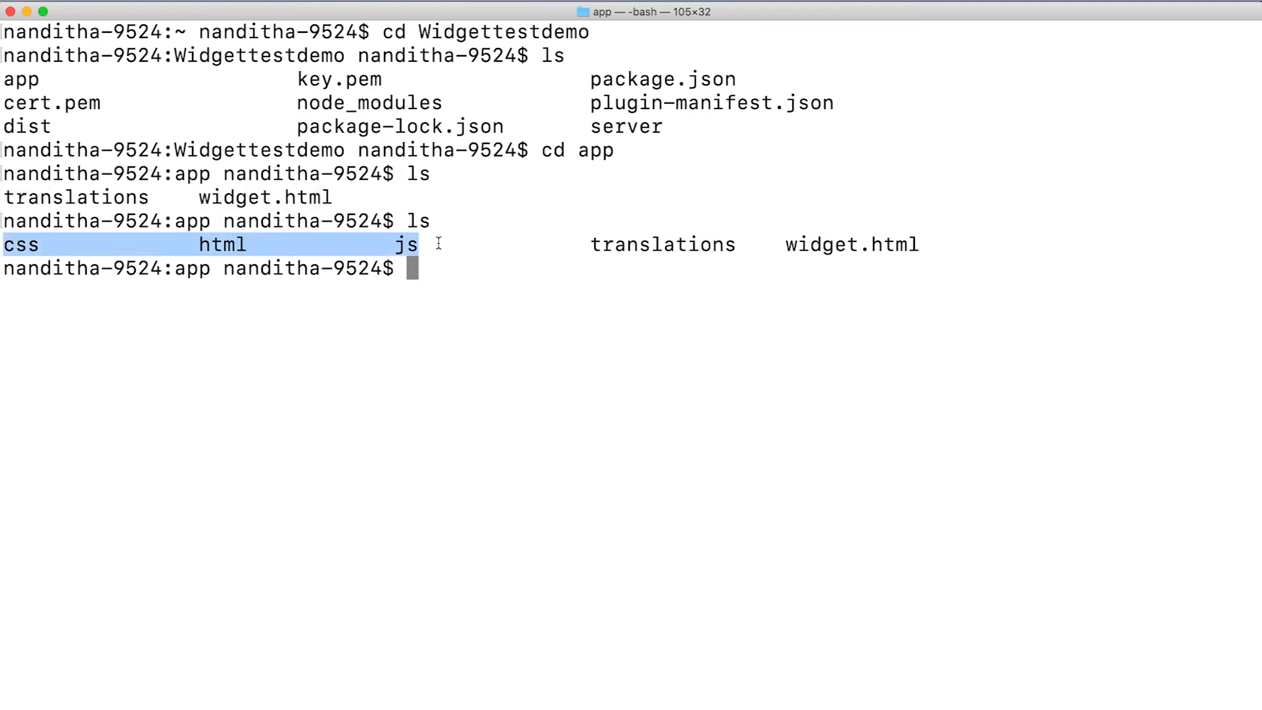
pyautogui.click(540, 283)
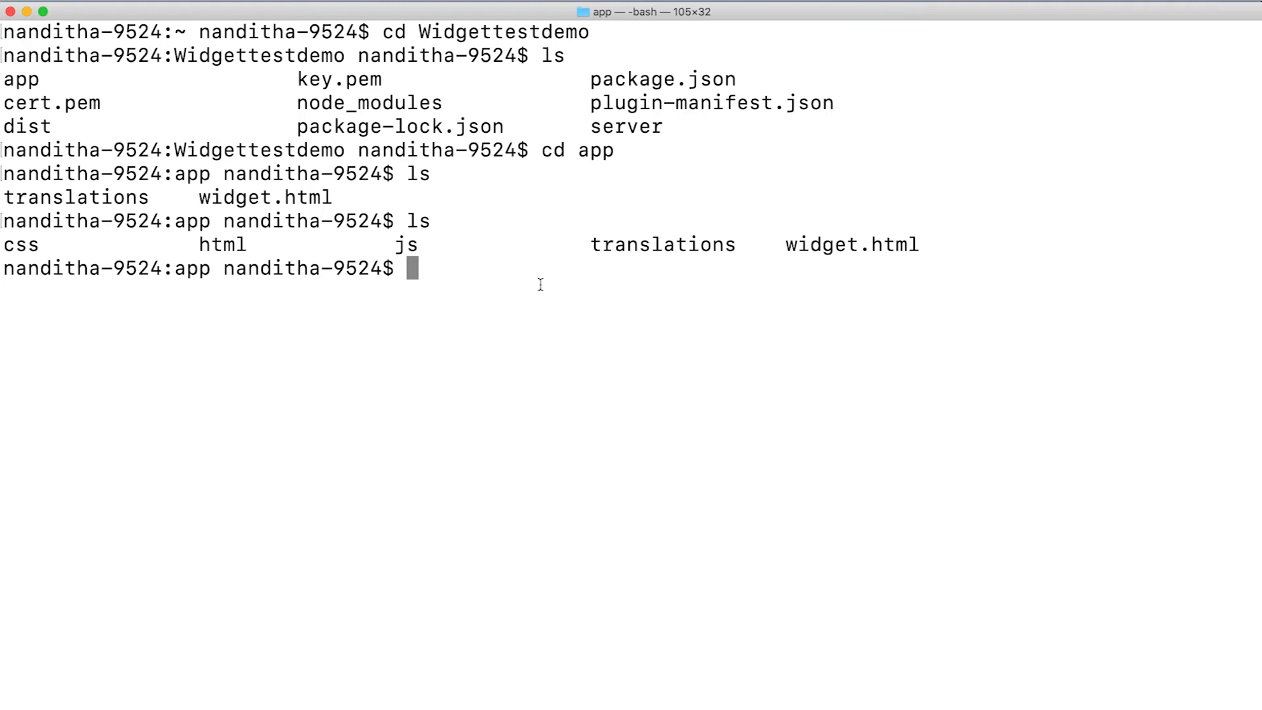
# - Move up to the Widgettestdemo project folder and check the project with zet validate
pyautogui.write('cd ..')
pyautogui.press('Return')
pyautogui.write('zet validate')
pyautogui.press('Return')
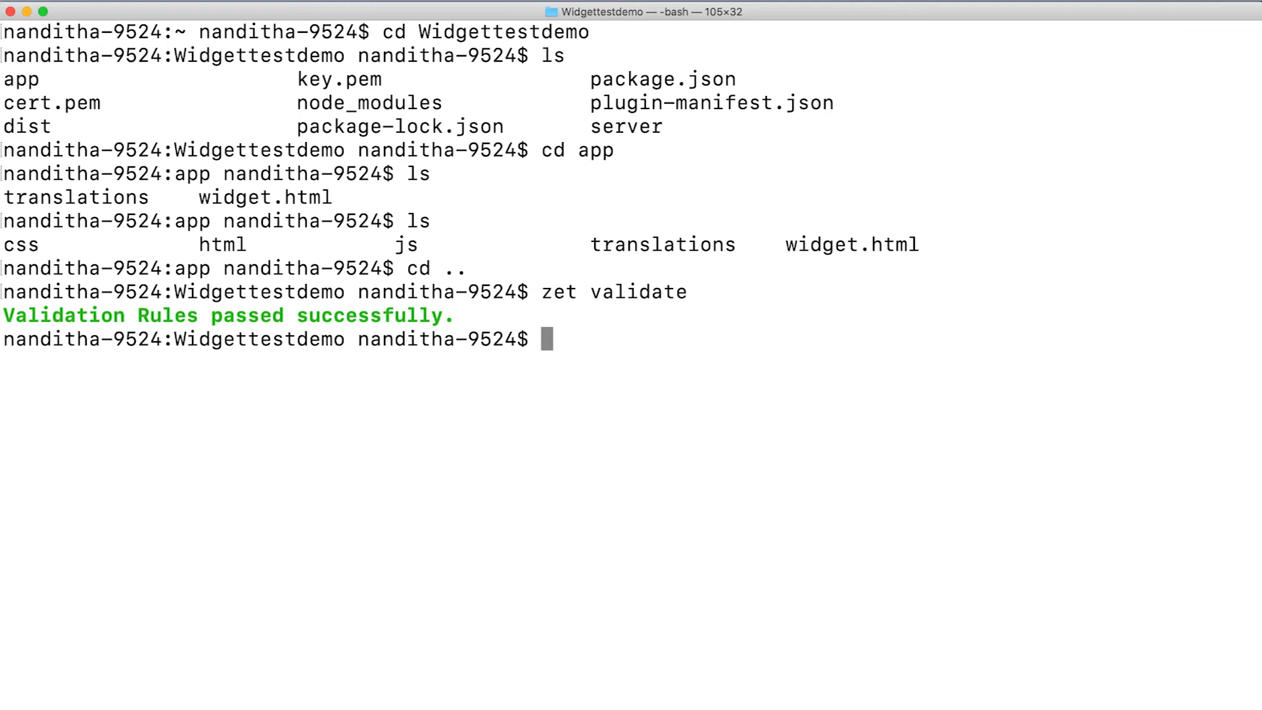
pyautogui.write('zet run')
pyautogui.press('Return')
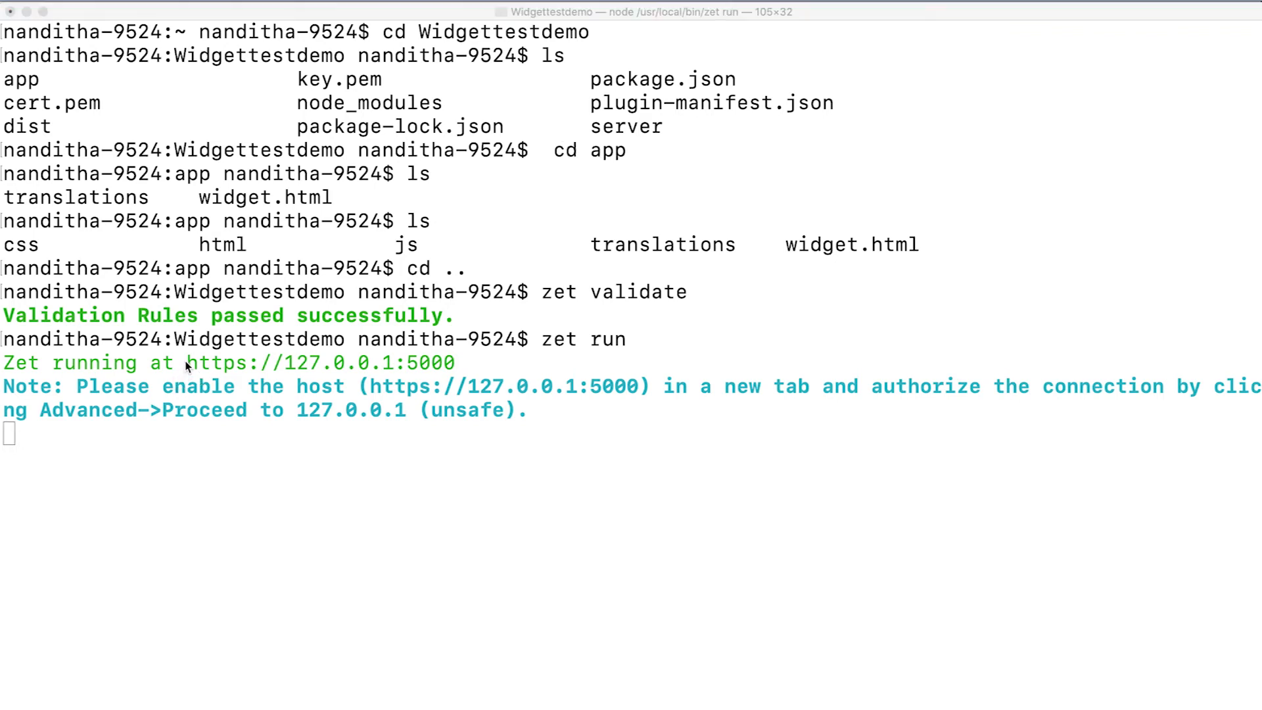
pyautogui.click(186, 365)
pyautogui.moveTo(186, 365); pyautogui.dragTo(473, 363)
pyautogui.press('super+c')
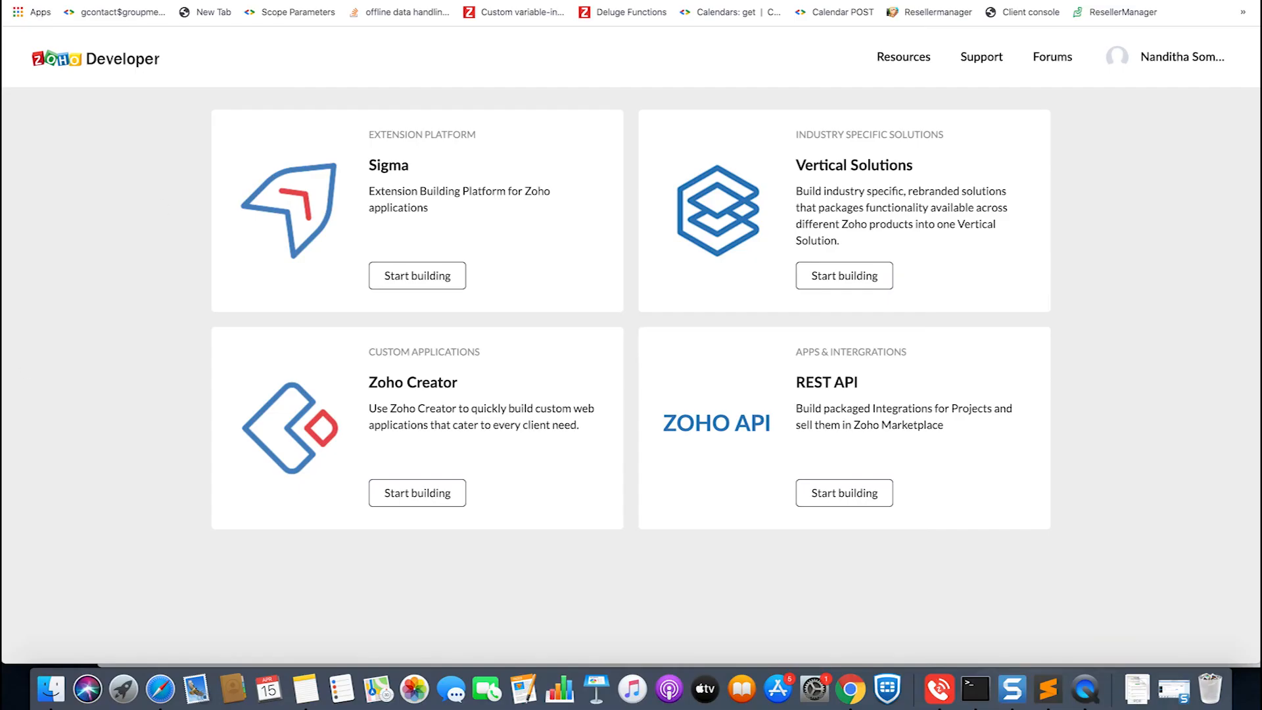
pyautogui.press('super+t')
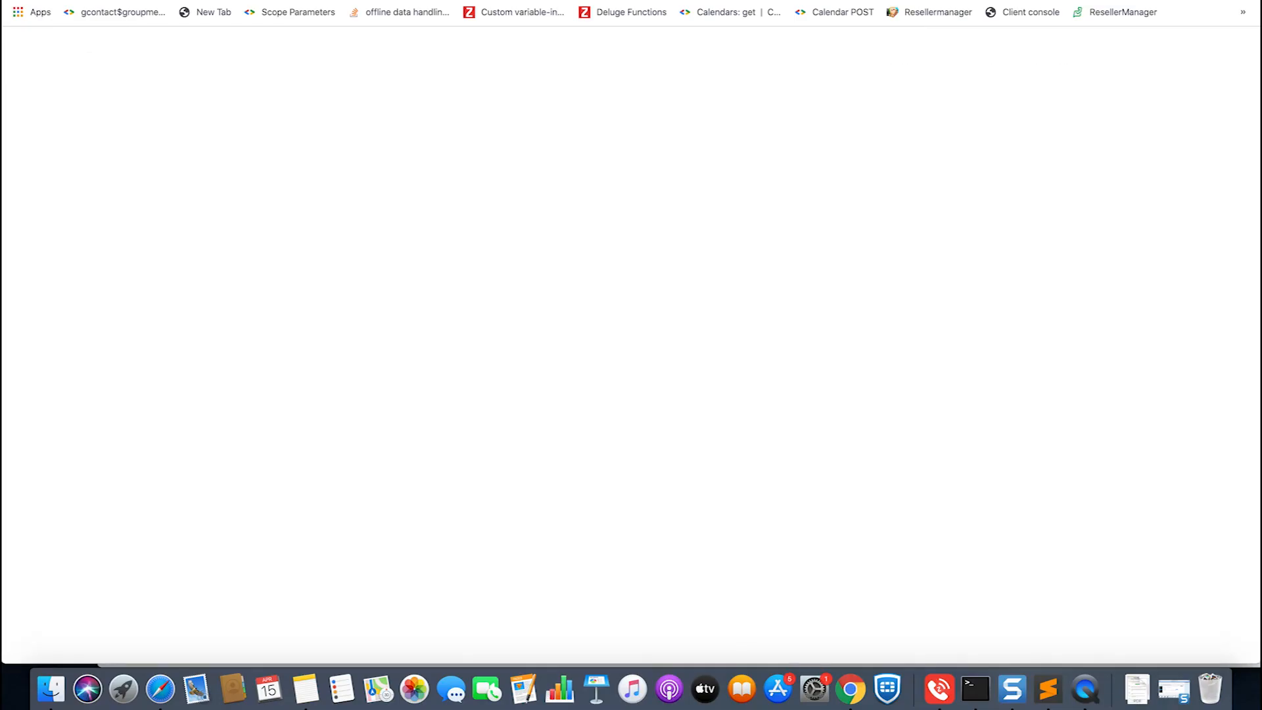
pyautogui.press('super+v')
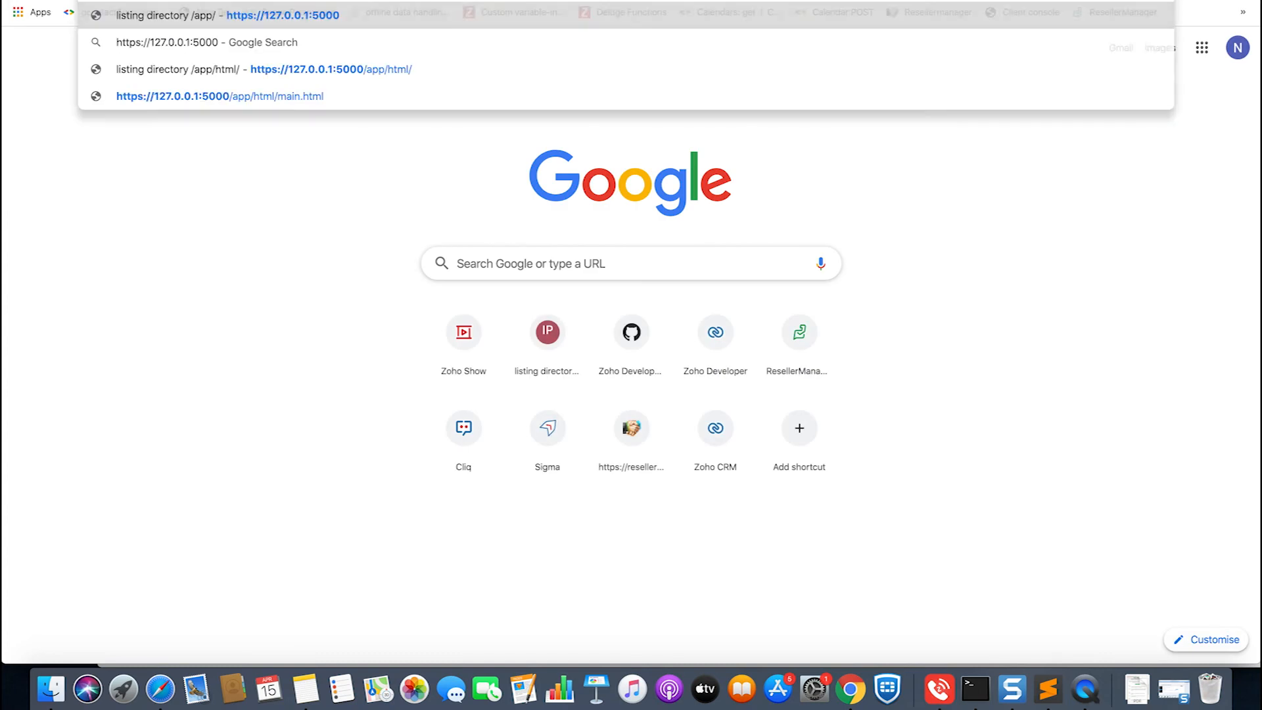
pyautogui.press('Return')
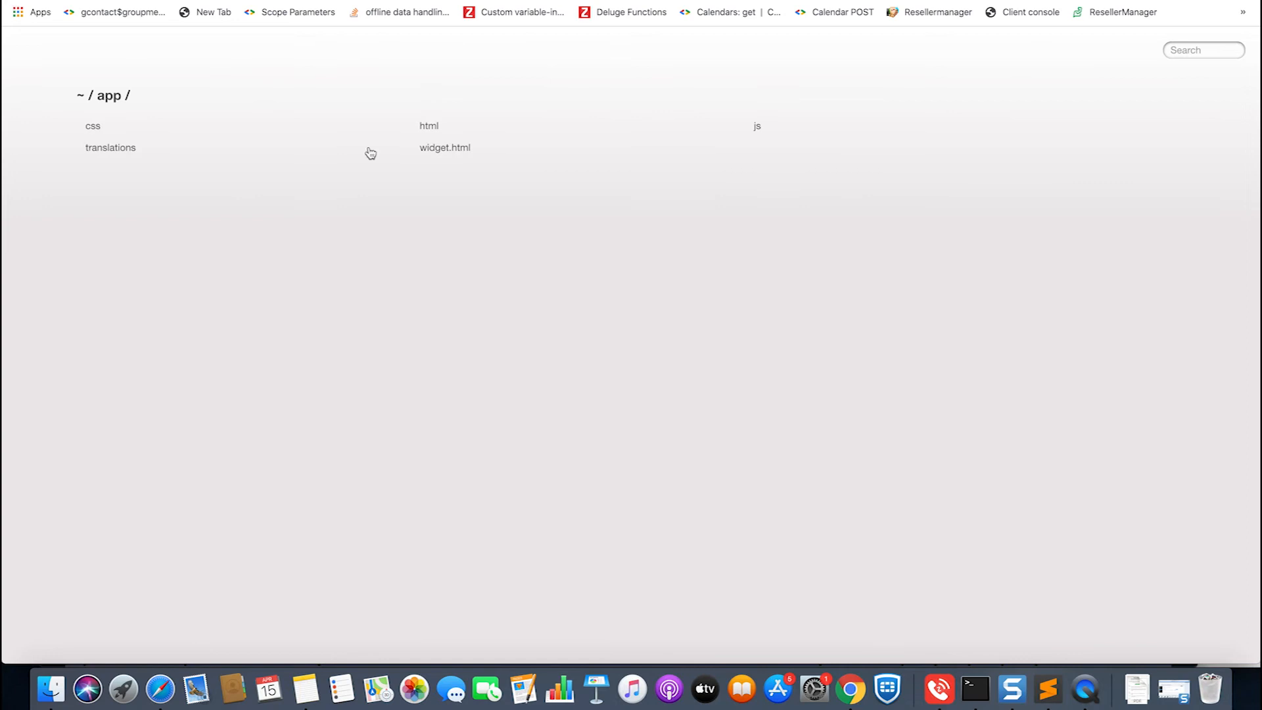
# - Open main.html from the served html folder and inspect its User Info and Records Info boxes
pyautogui.click(432, 127)
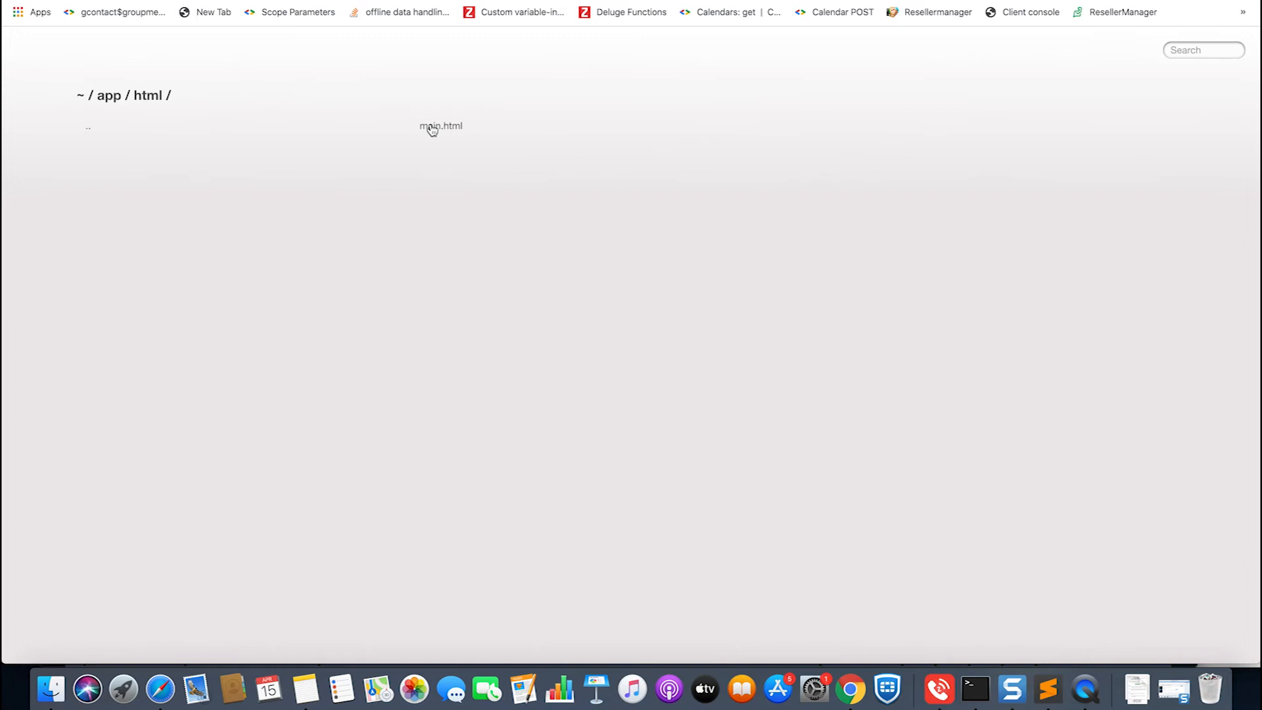
pyautogui.click(433, 126)
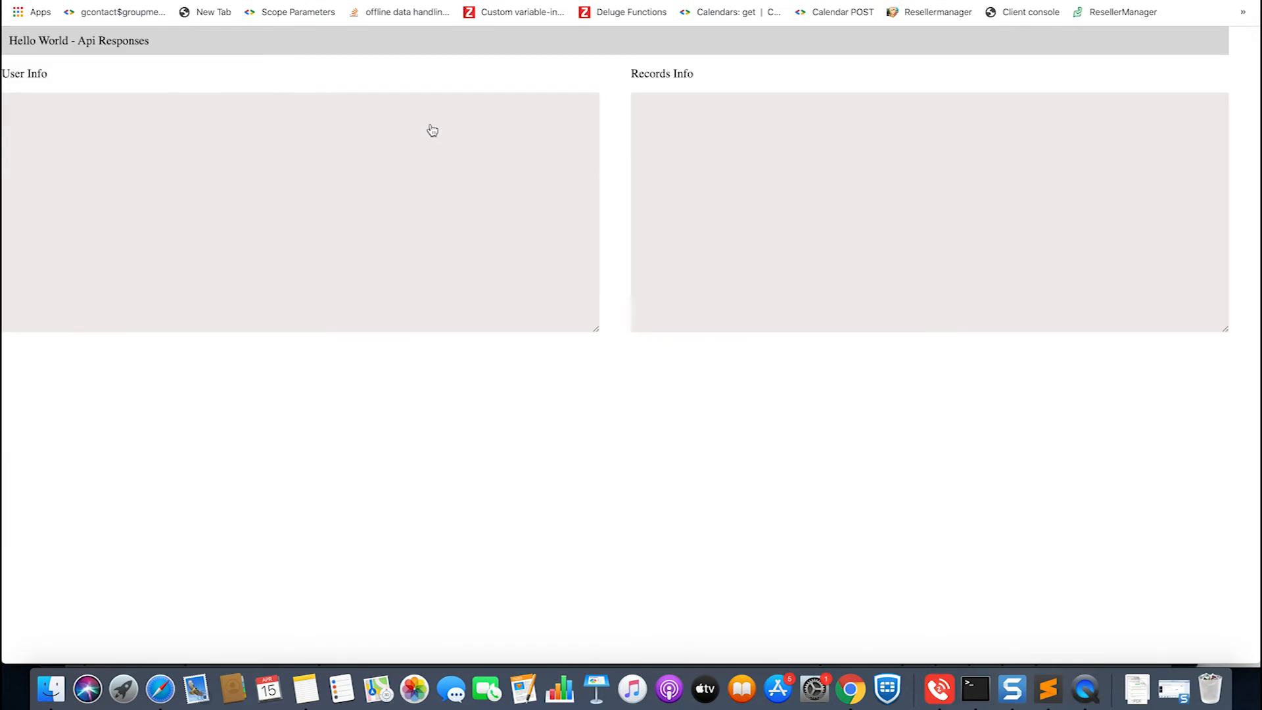
pyautogui.click(149, 154)
pyautogui.click(945, 156)
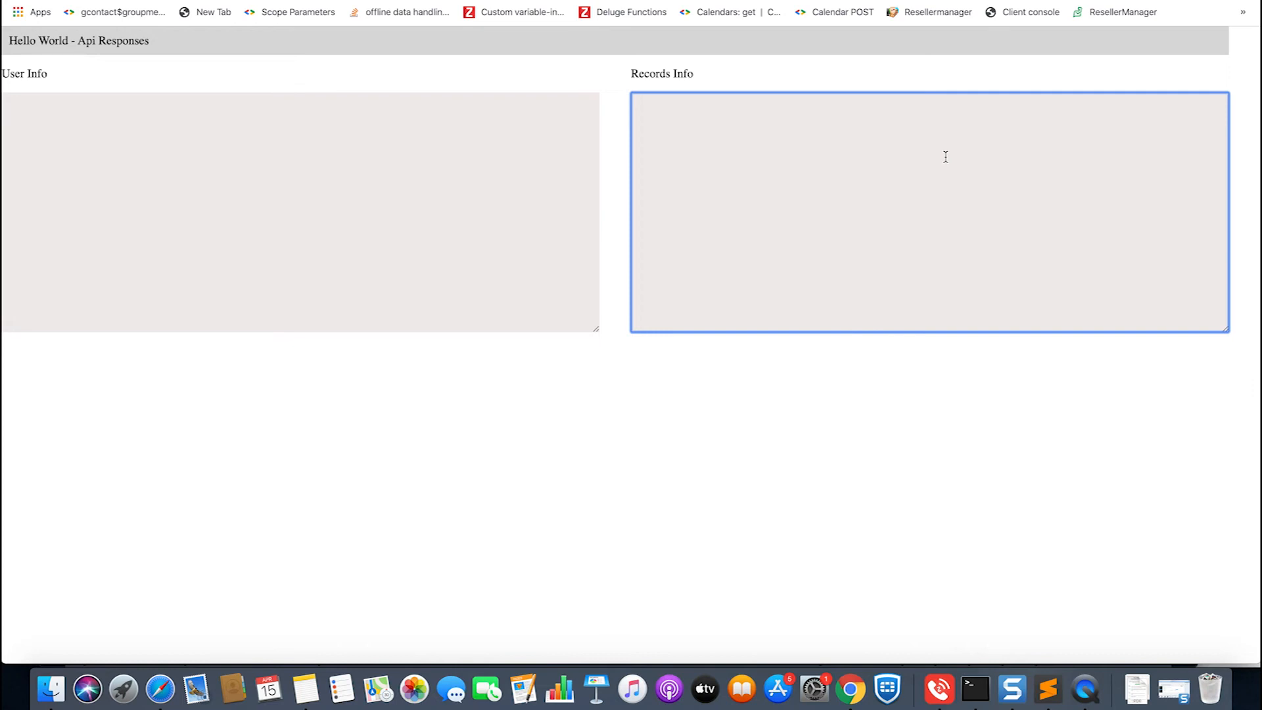
pyautogui.click(410, 169)
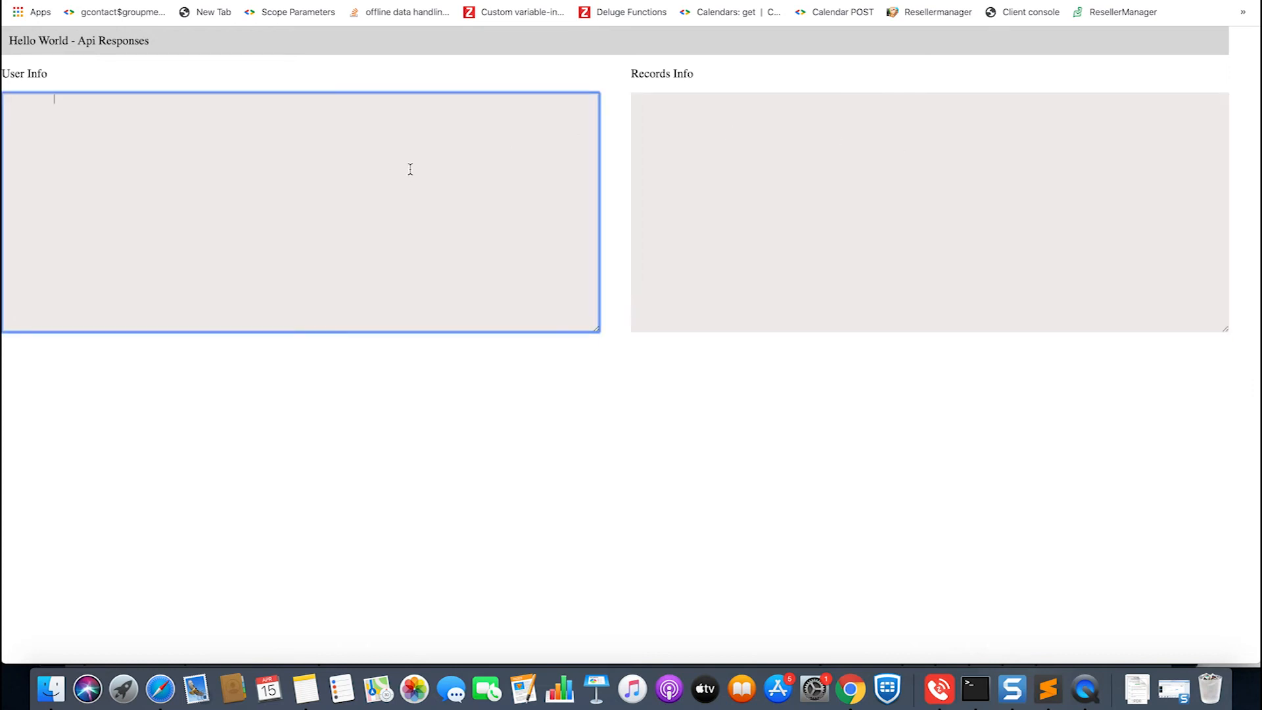
pyautogui.click(859, 134)
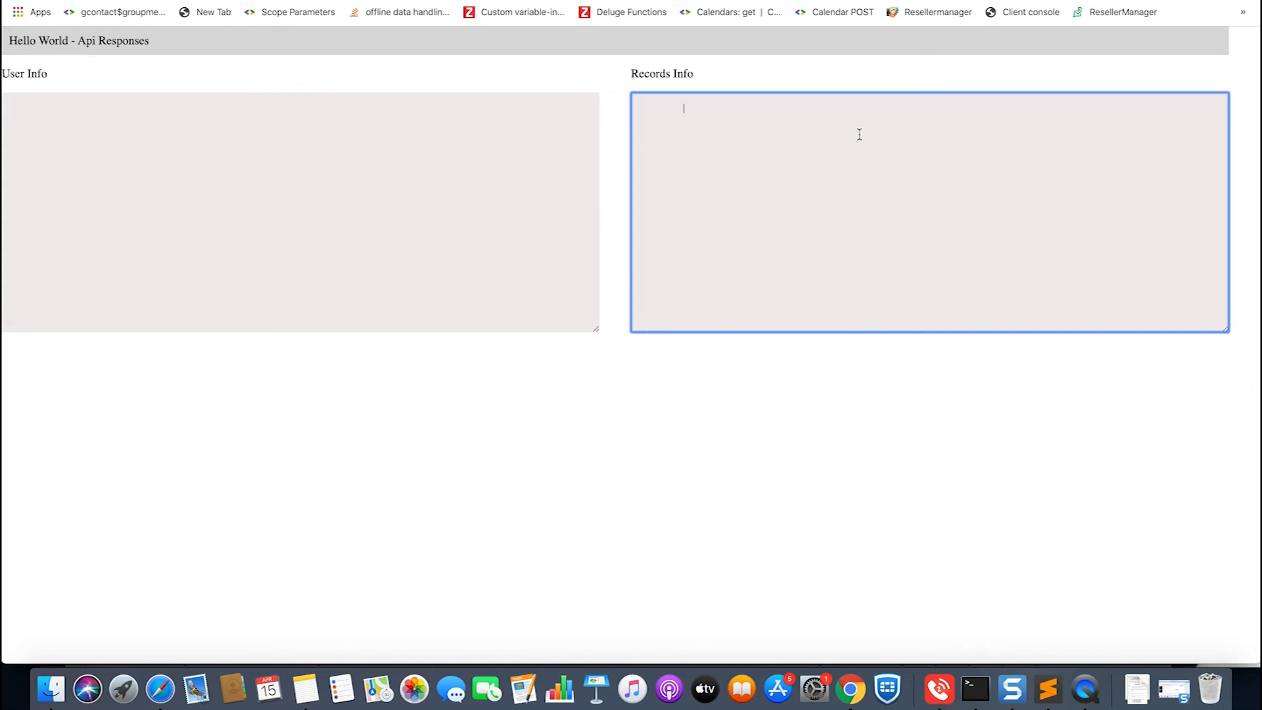
# - Return to Terminal, stop the running server and package the project with zet pack on a cleared screen
pyautogui.click(975, 689)
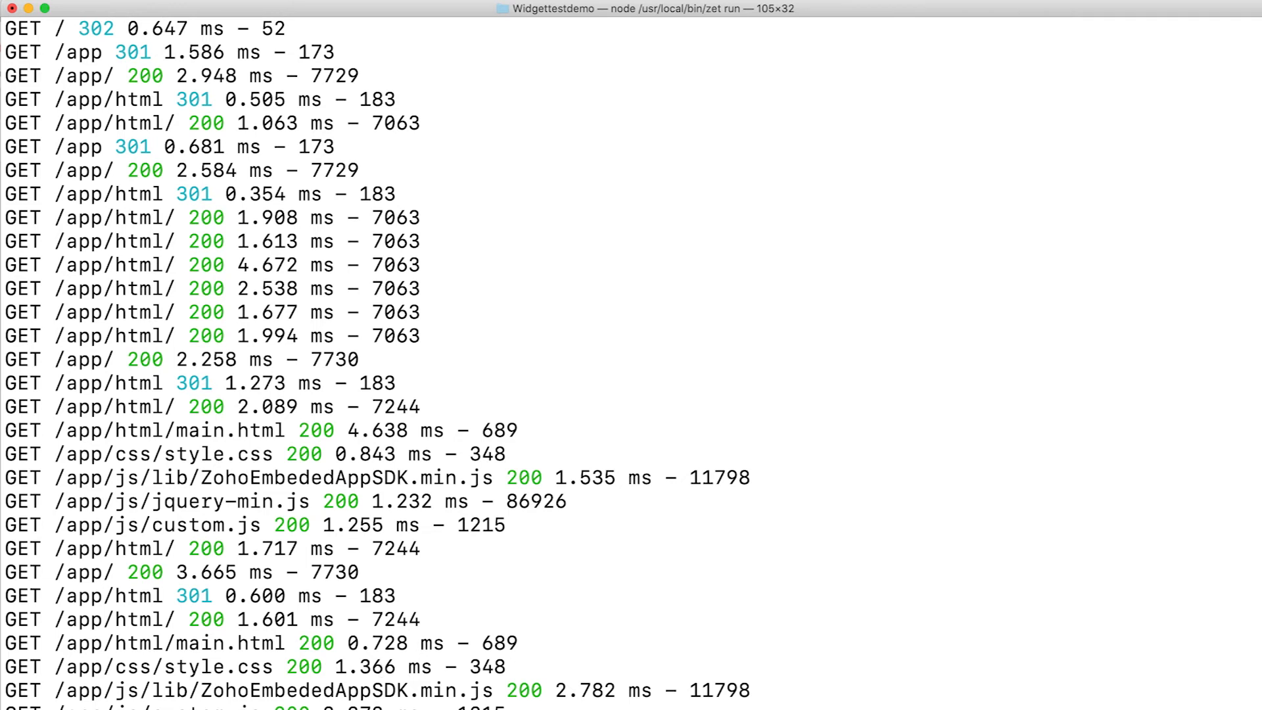
pyautogui.hotkey('ctrl', 'c')
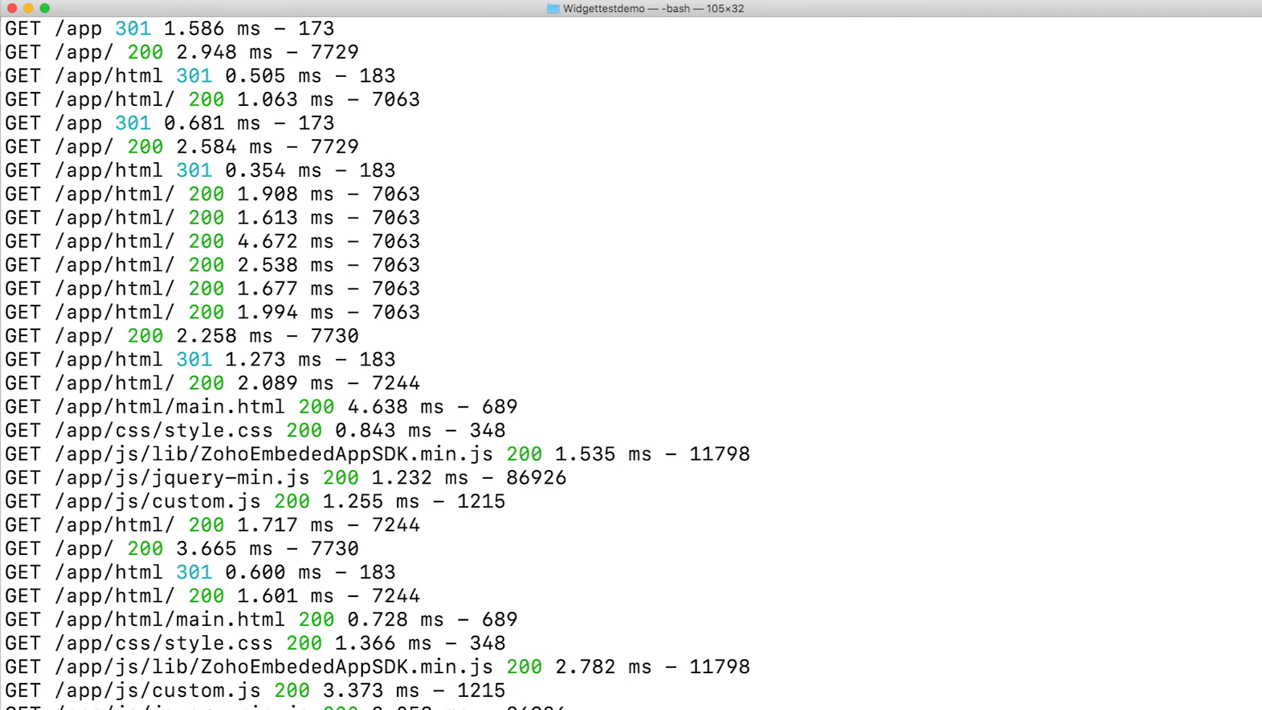
pyautogui.press('super+k')
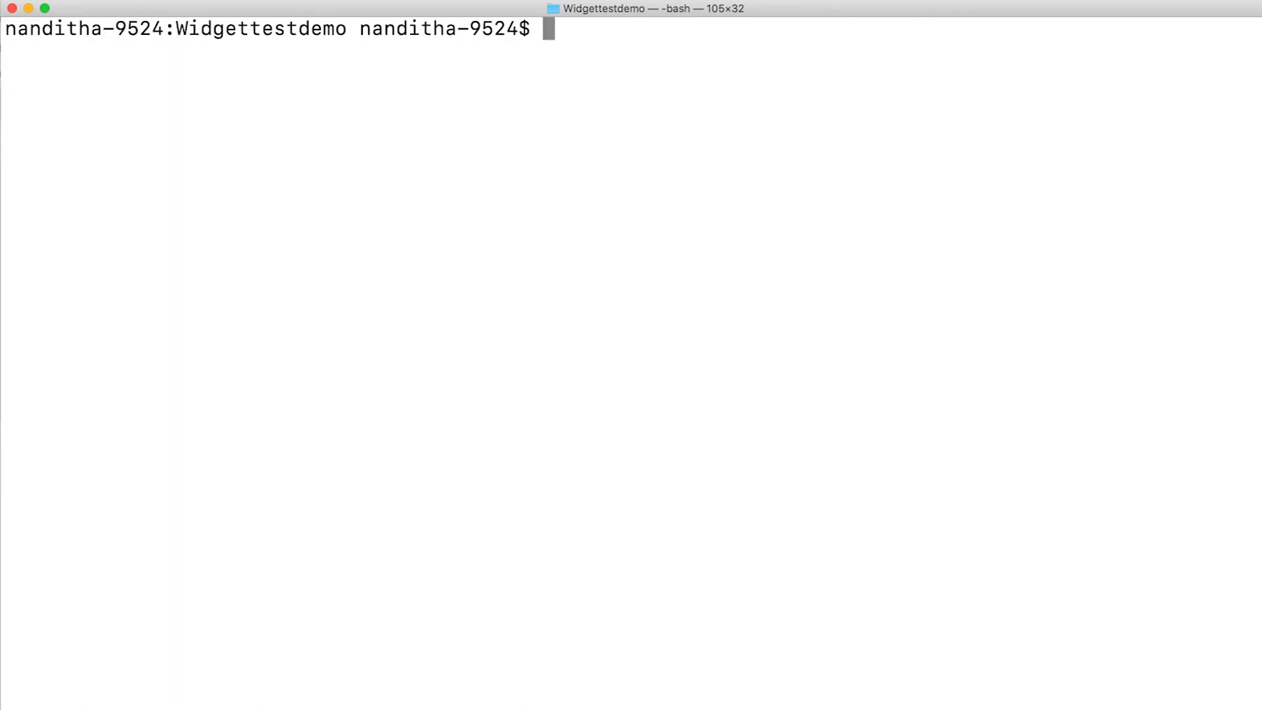
pyautogui.write('zet pack')
pyautogui.press('Return')
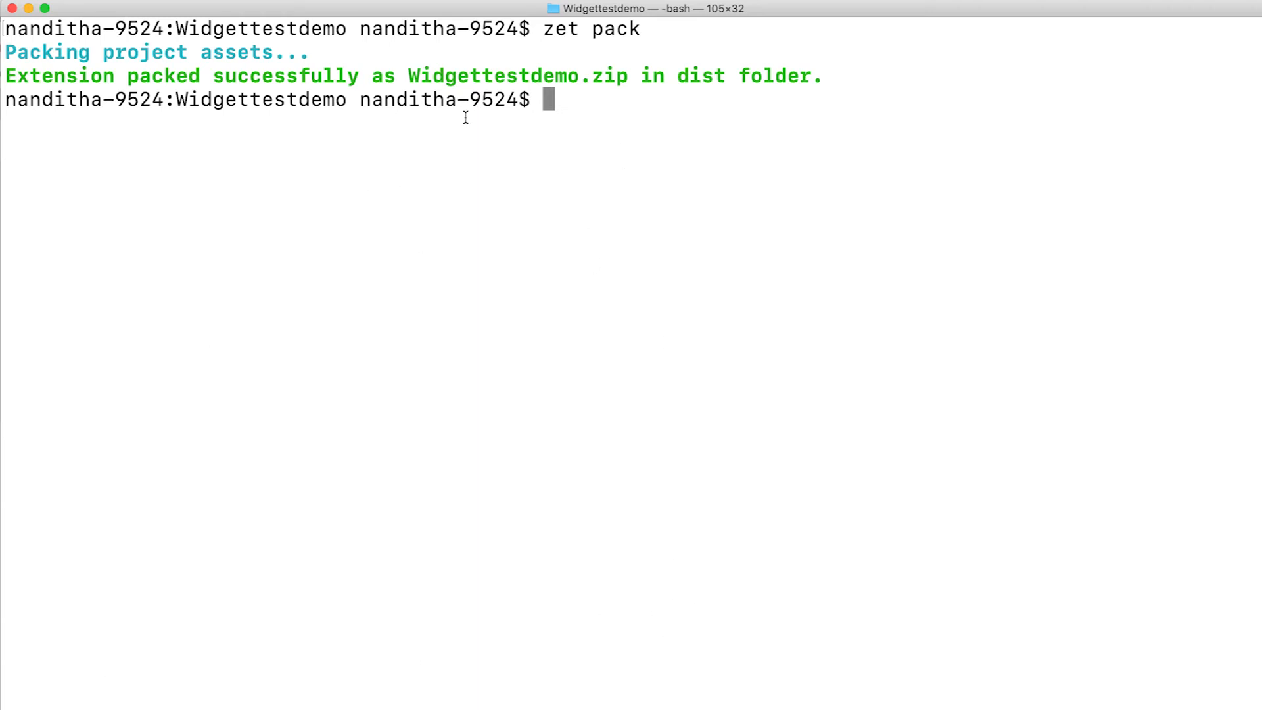
# - Switch to Finder and open the dist folder inside the Widgettestdemo project in the home directory
pyautogui.press('super+Tab')
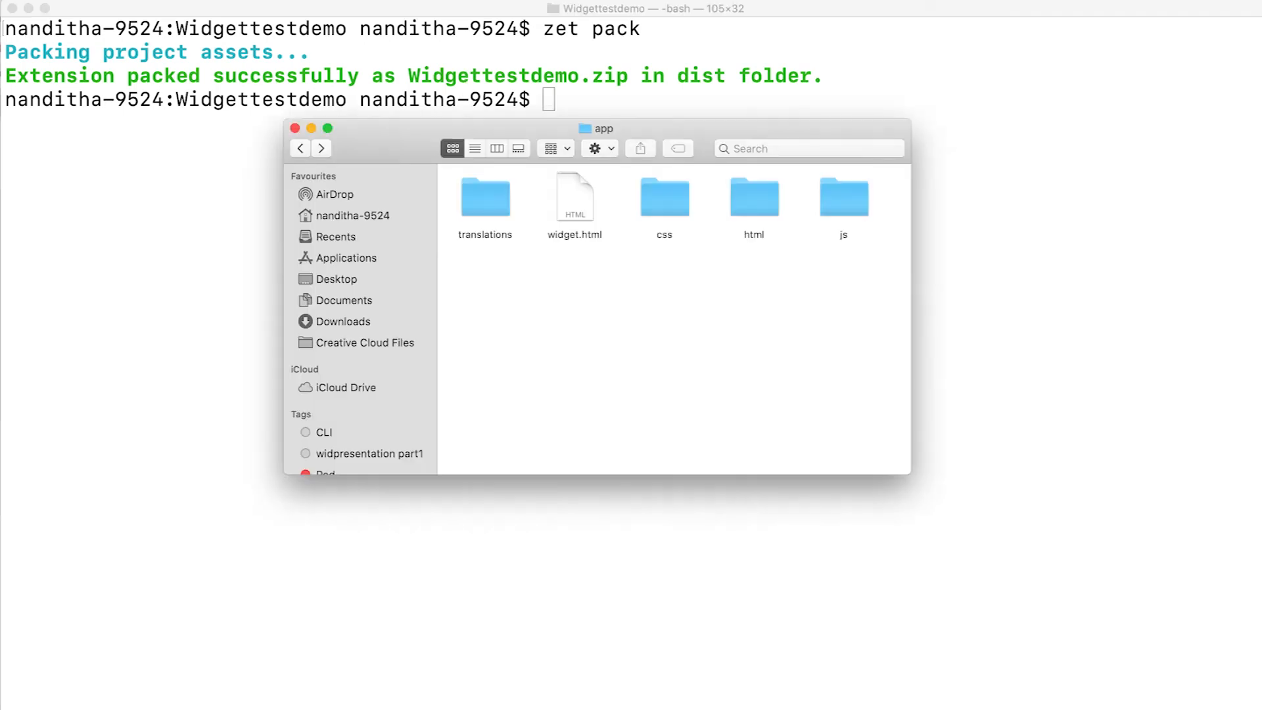
pyautogui.click(337, 217)
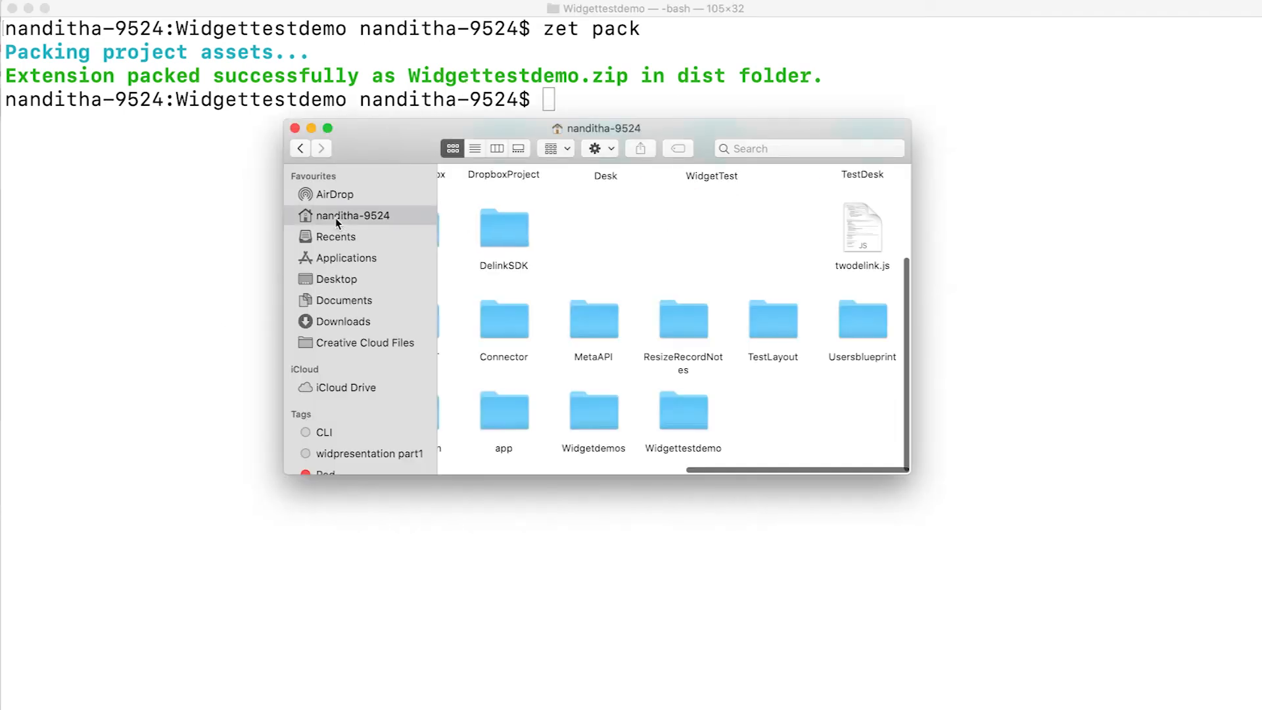
pyautogui.doubleClick(695, 407)
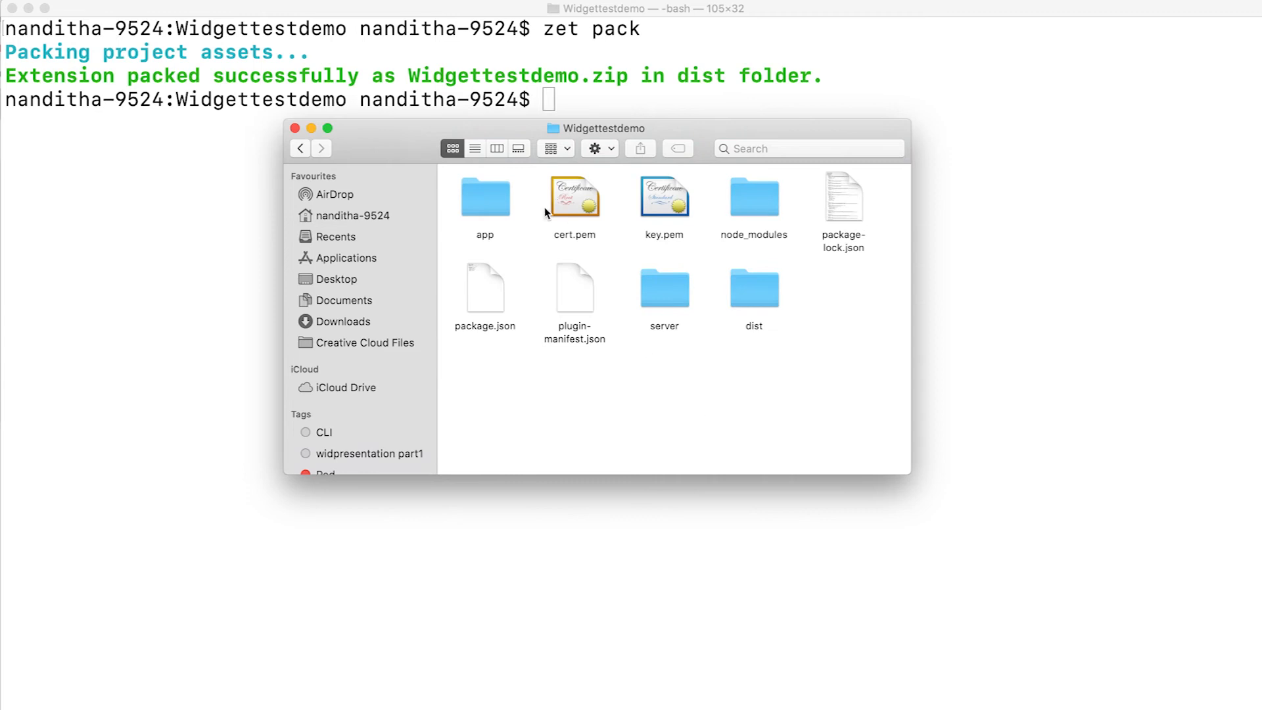
pyautogui.click(757, 301)
pyautogui.doubleClick(757, 298)
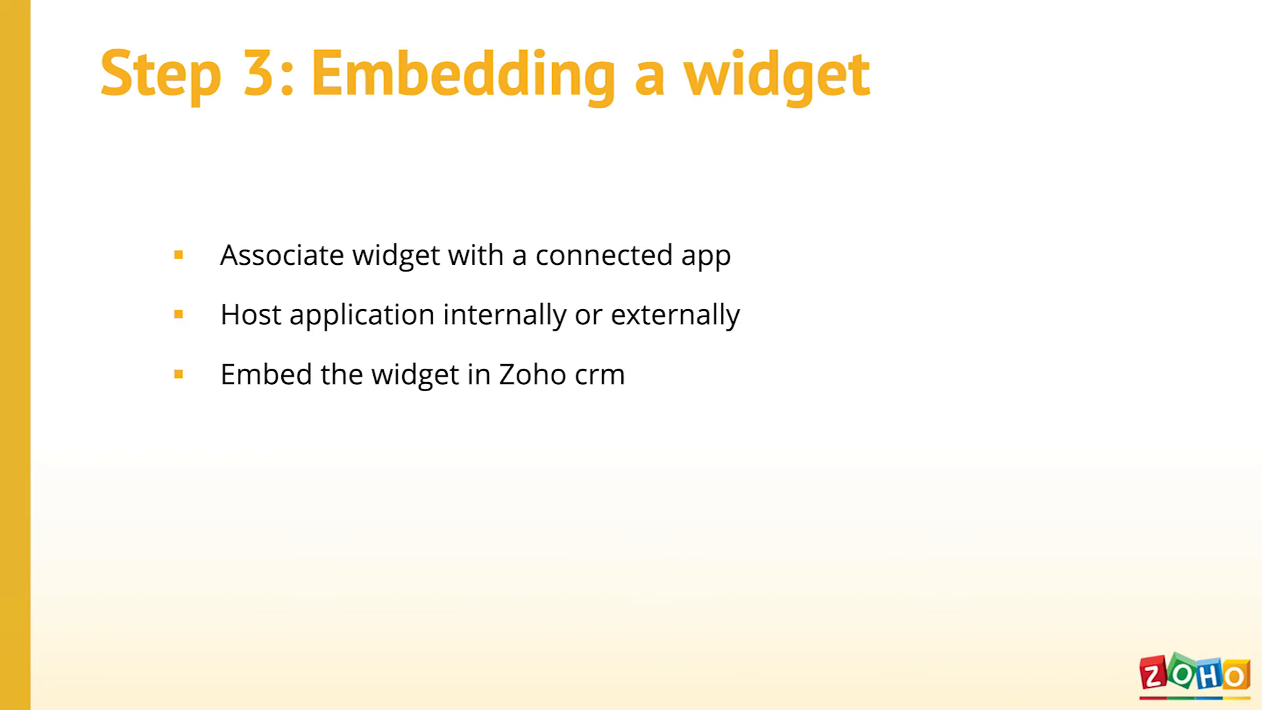
# - Leave the slideshow, switch to the Zoho Developer page of the Test Widget extension and open Connected Apps
pyautogui.press('Escape')
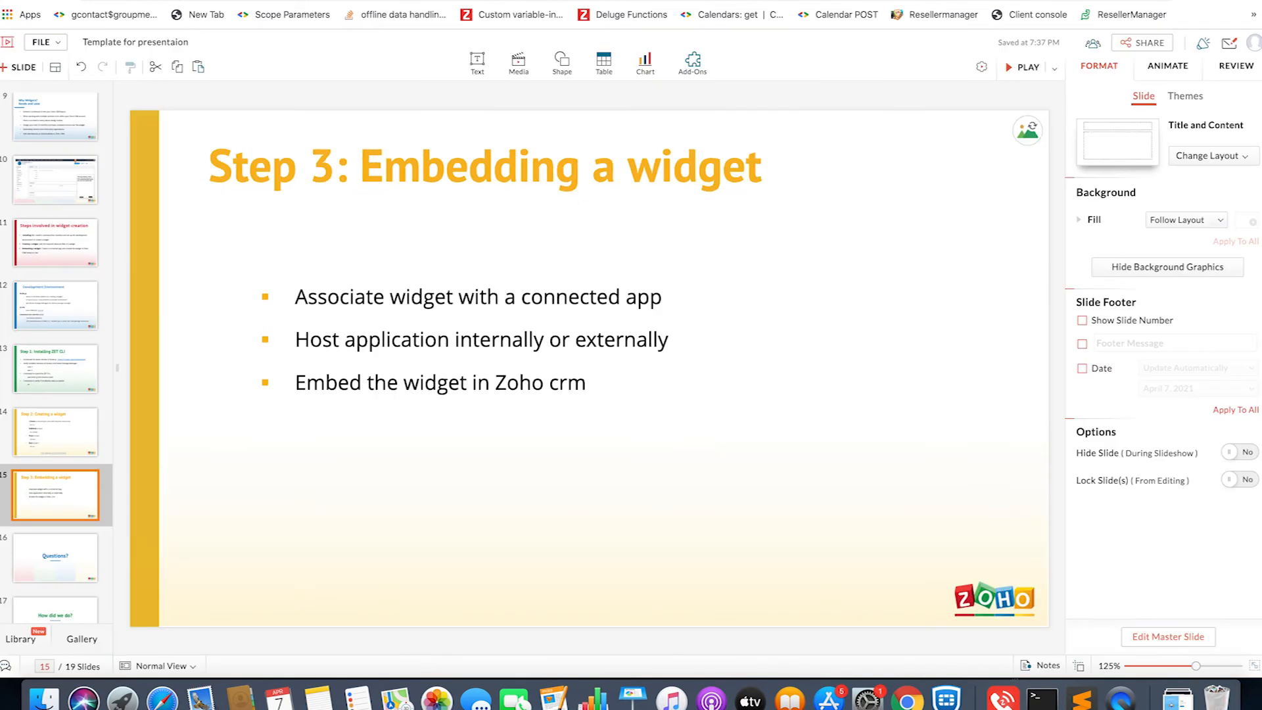
pyautogui.hotkey('ctrl', 'Tab')
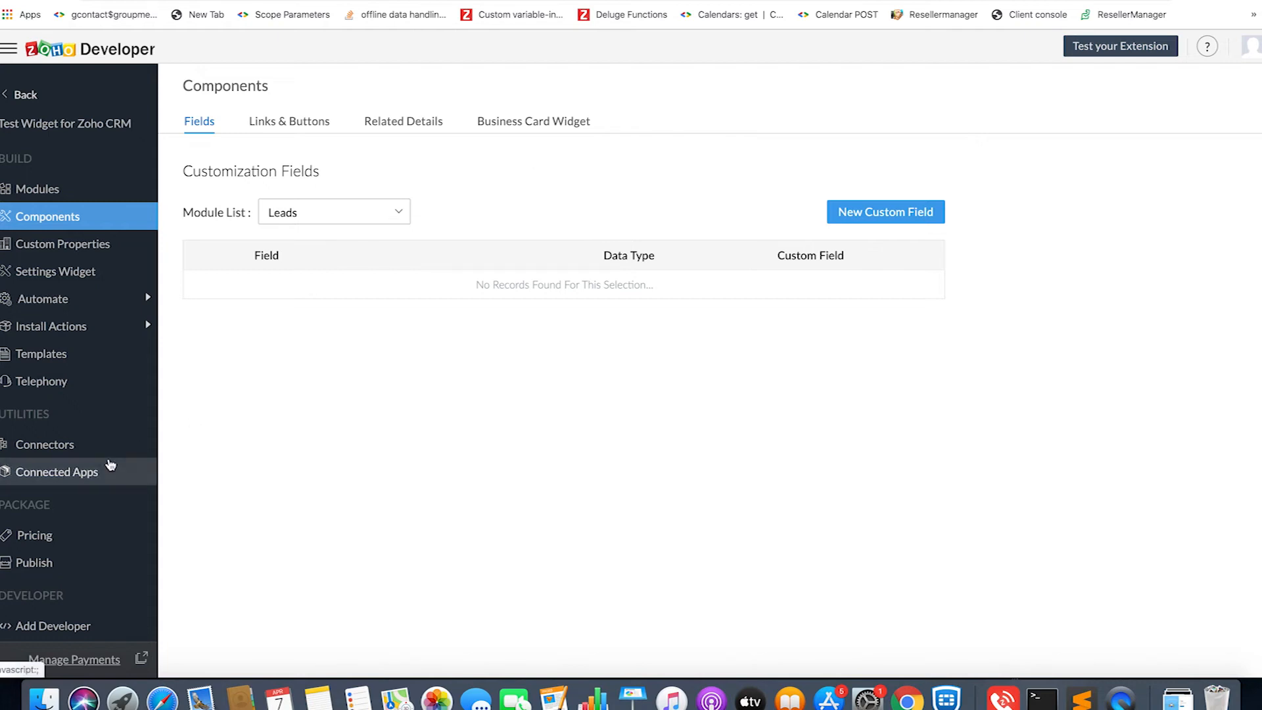
pyautogui.click(91, 485)
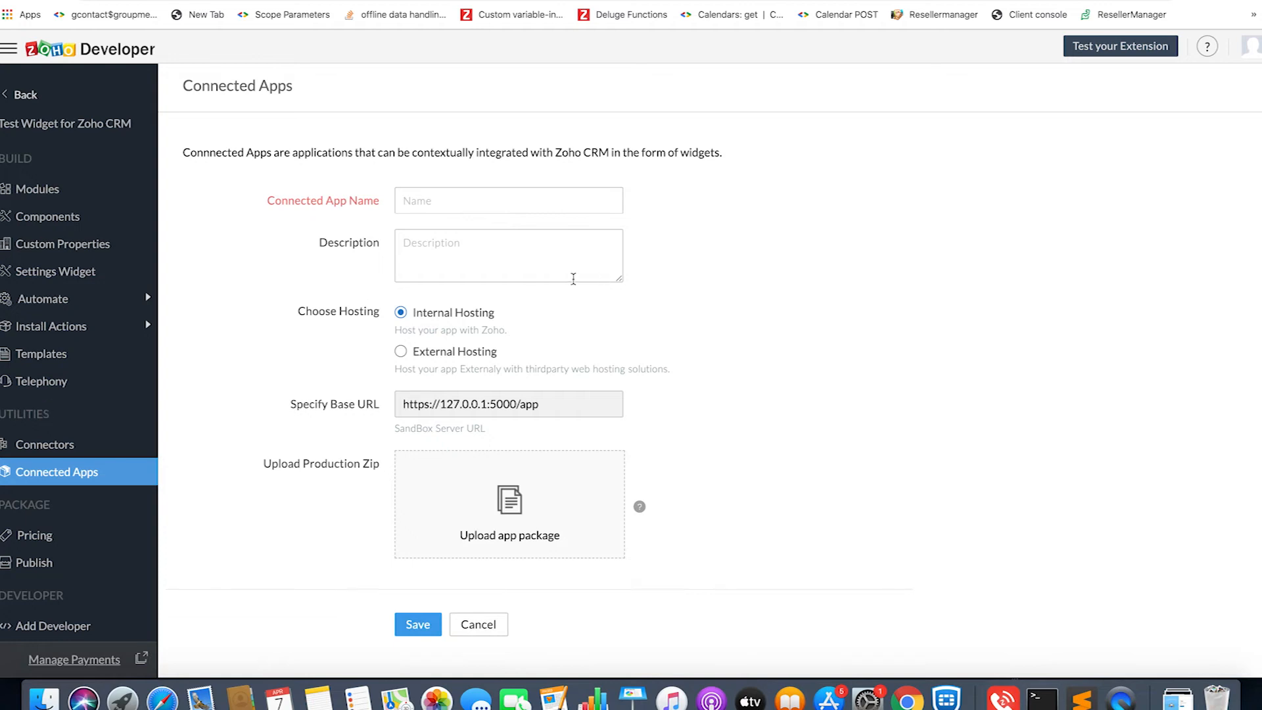
# - Name the connected app Widget and give it the description "Sample widget - connected app"
pyautogui.click(485, 207)
pyautogui.write('Widget')
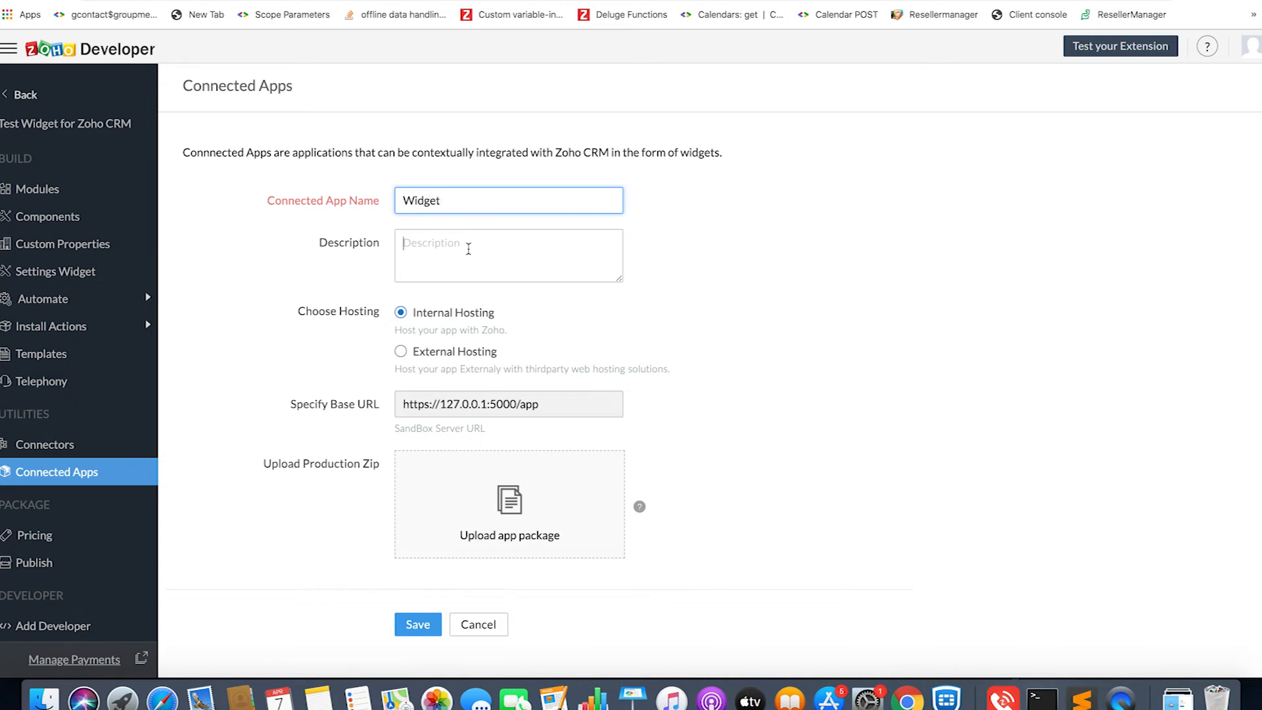
pyautogui.write('Samplwe widget')
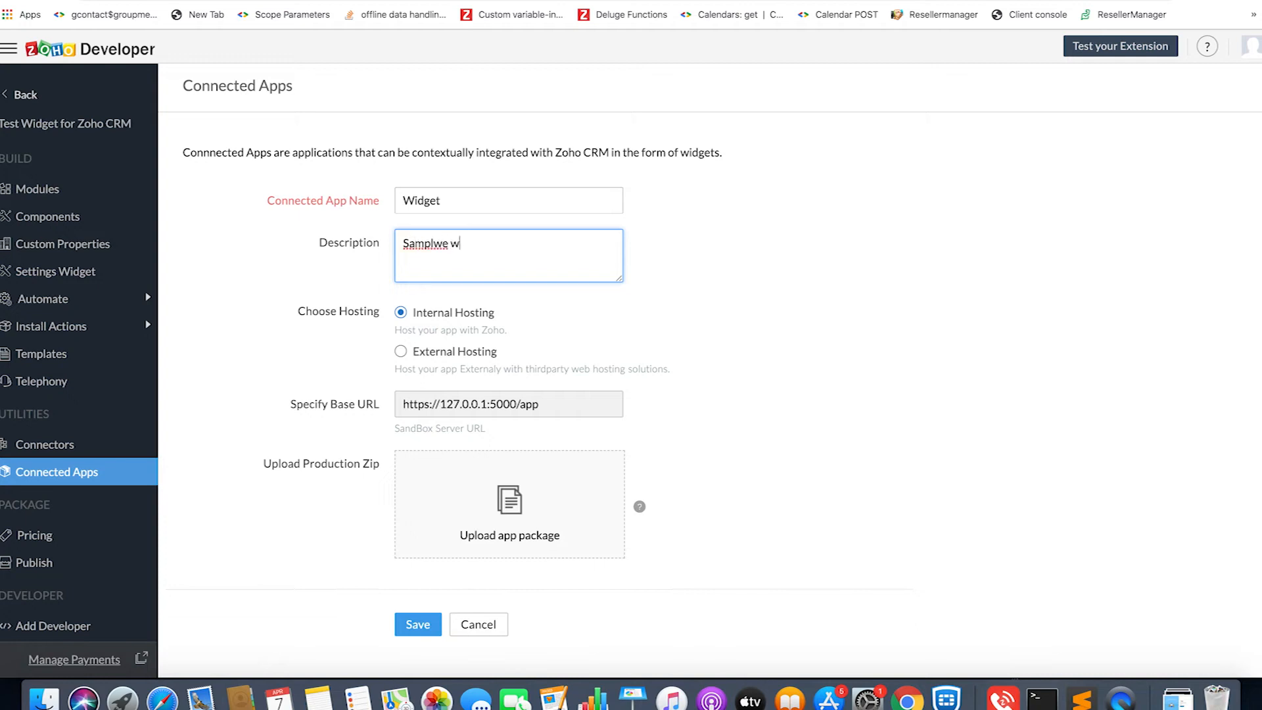
pyautogui.hotkey('alt', 'Left')
pyautogui.press('Left')
pyautogui.press('Left')
pyautogui.press('BackSpace')
pyautogui.click(523, 243)
pyautogui.write('-c')
pyautogui.write('connected ')
pyautogui.write('app')
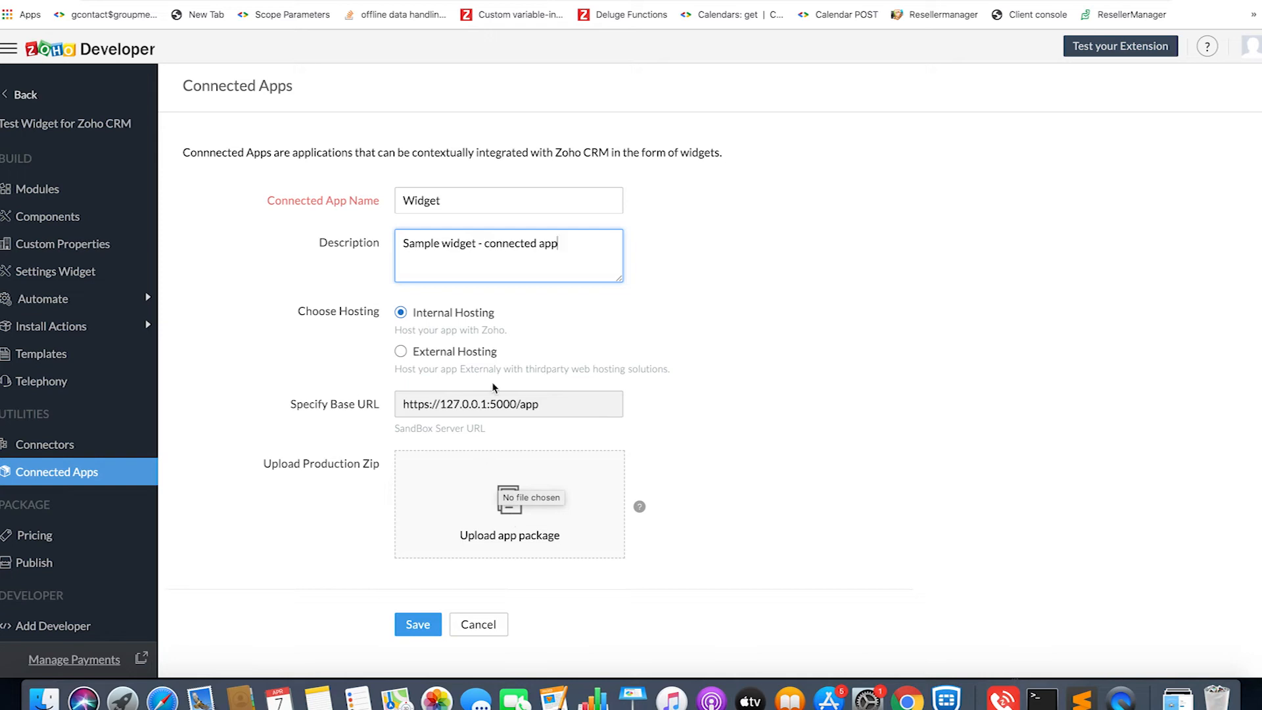
# - View the fields offered for External Hosting and return the connected app to Internal Hosting
pyautogui.click(477, 365)
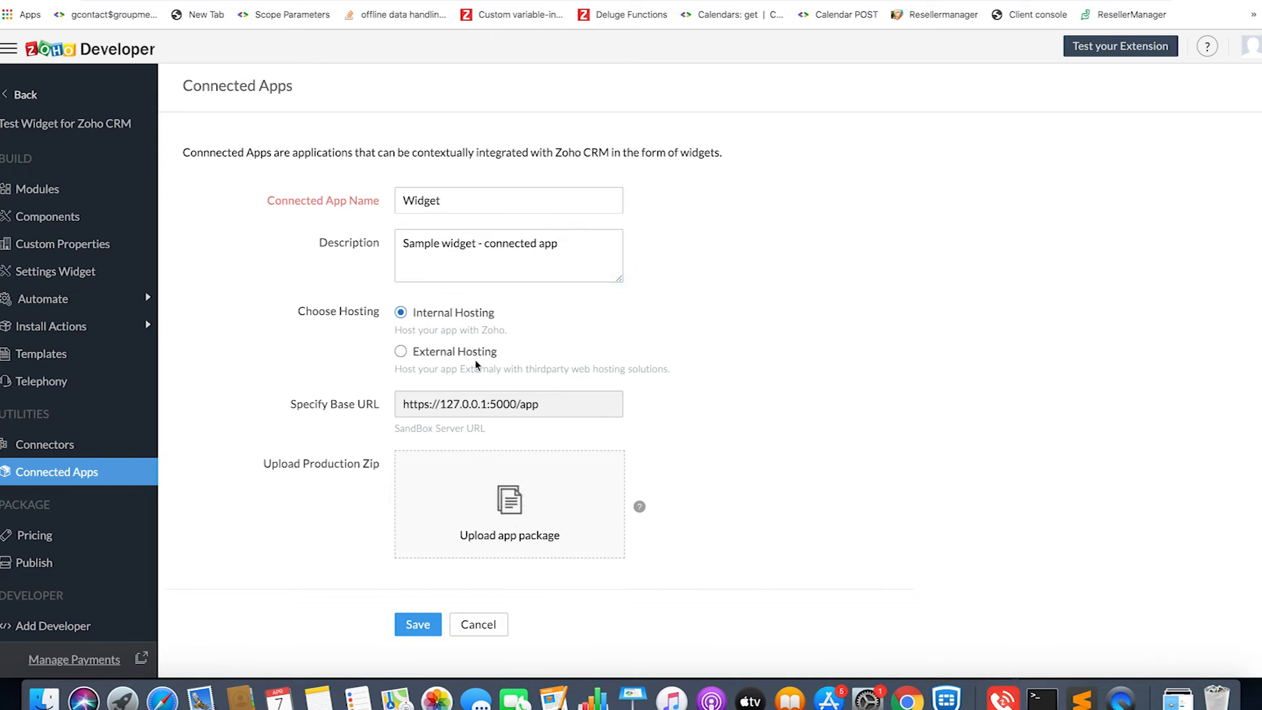
pyautogui.click(455, 353)
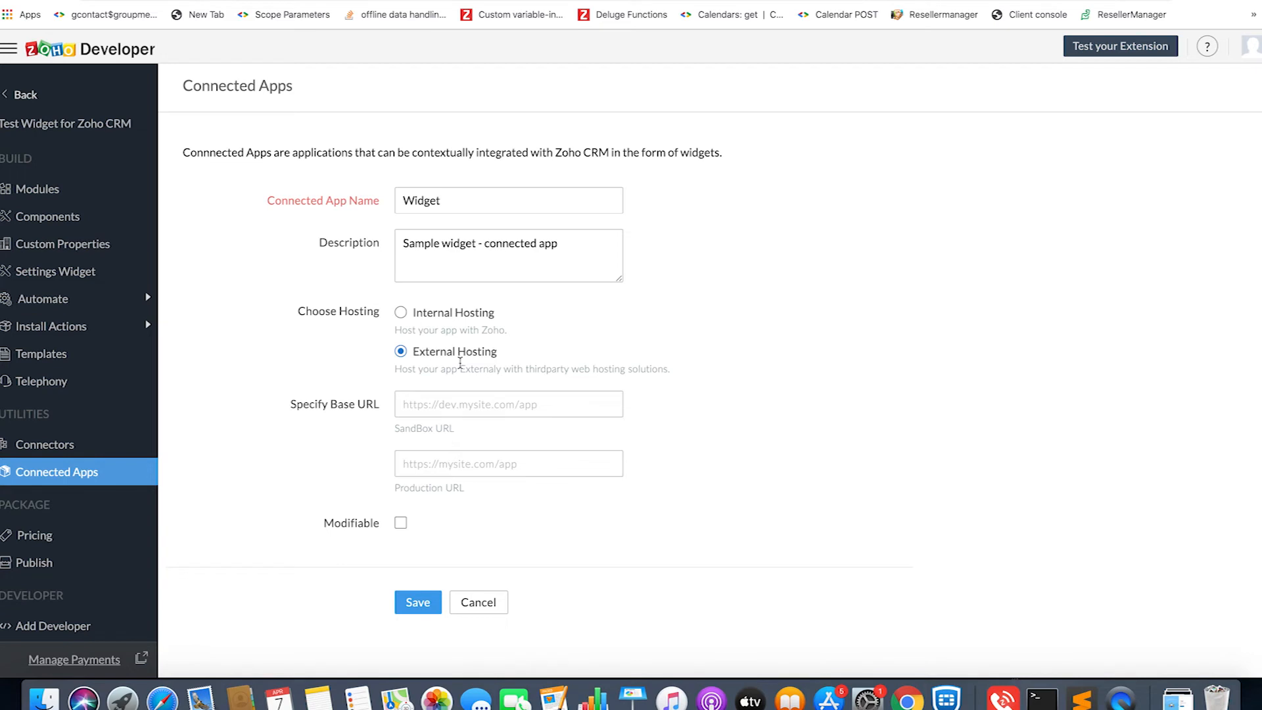
pyautogui.click(454, 317)
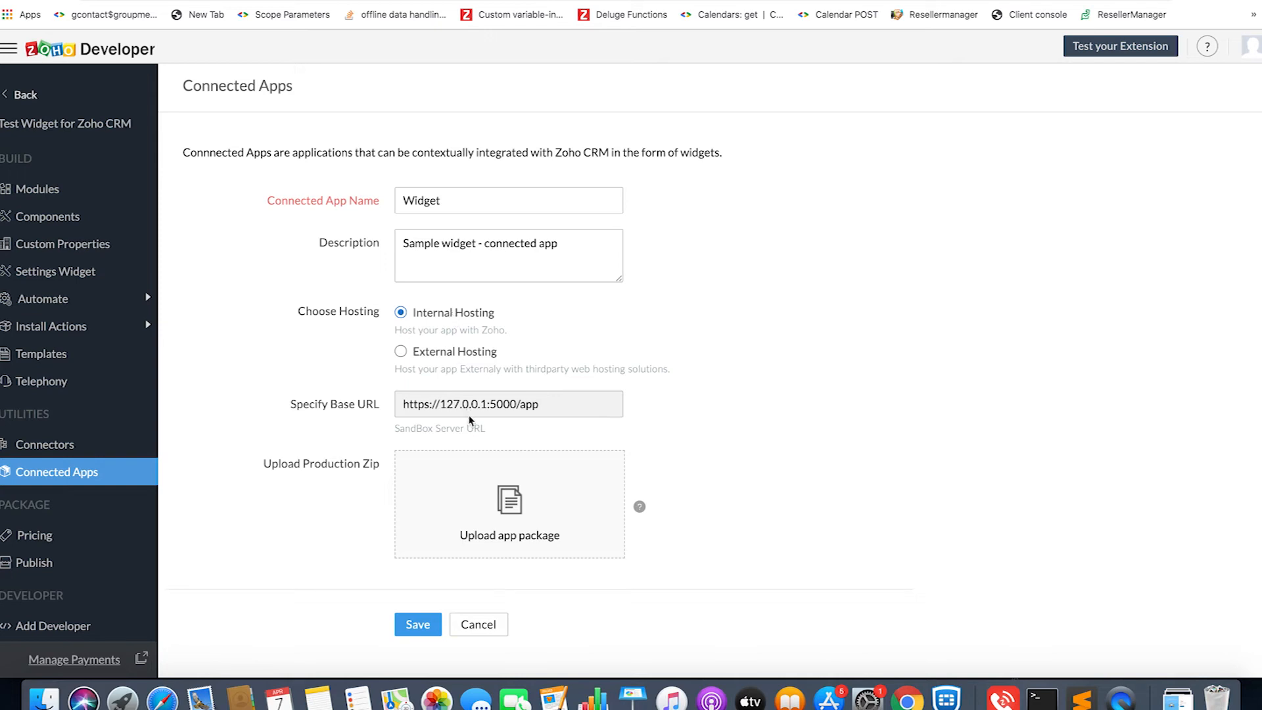
# - Upload the packed zip from the Widgettestdemo project's dist folder as the production package and save the connected app
pyautogui.click(510, 506)
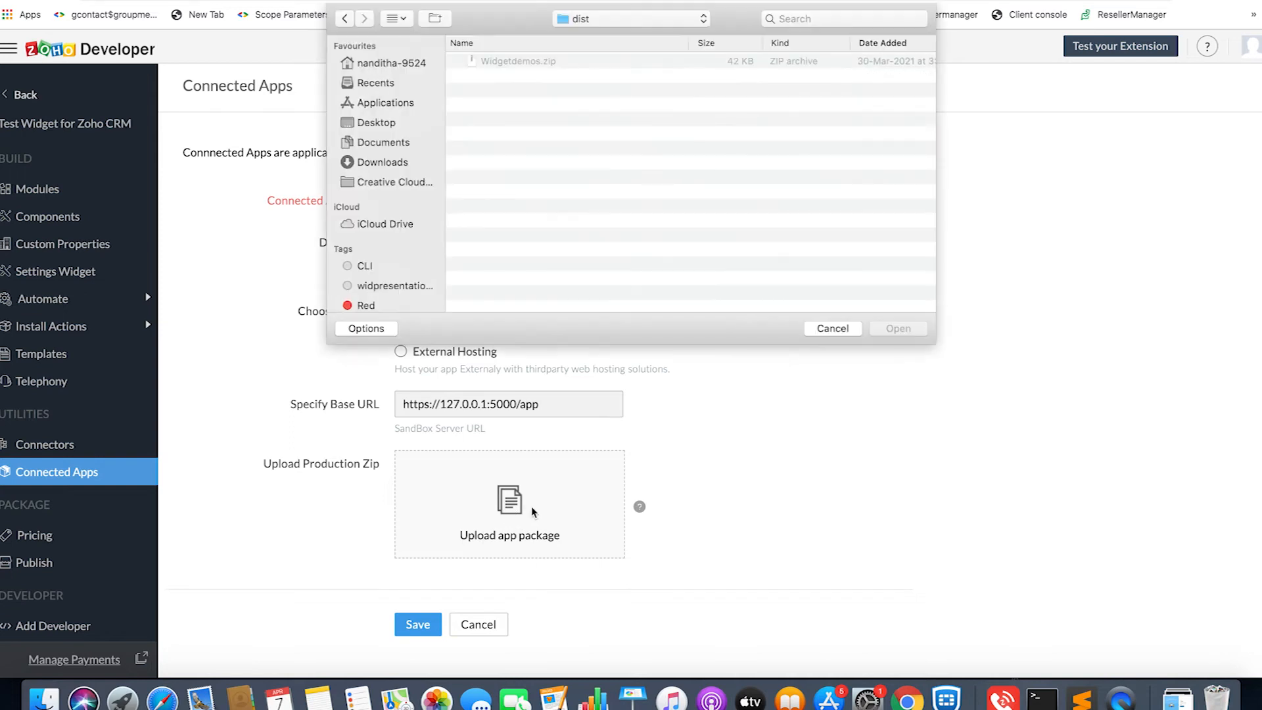
pyautogui.click(388, 69)
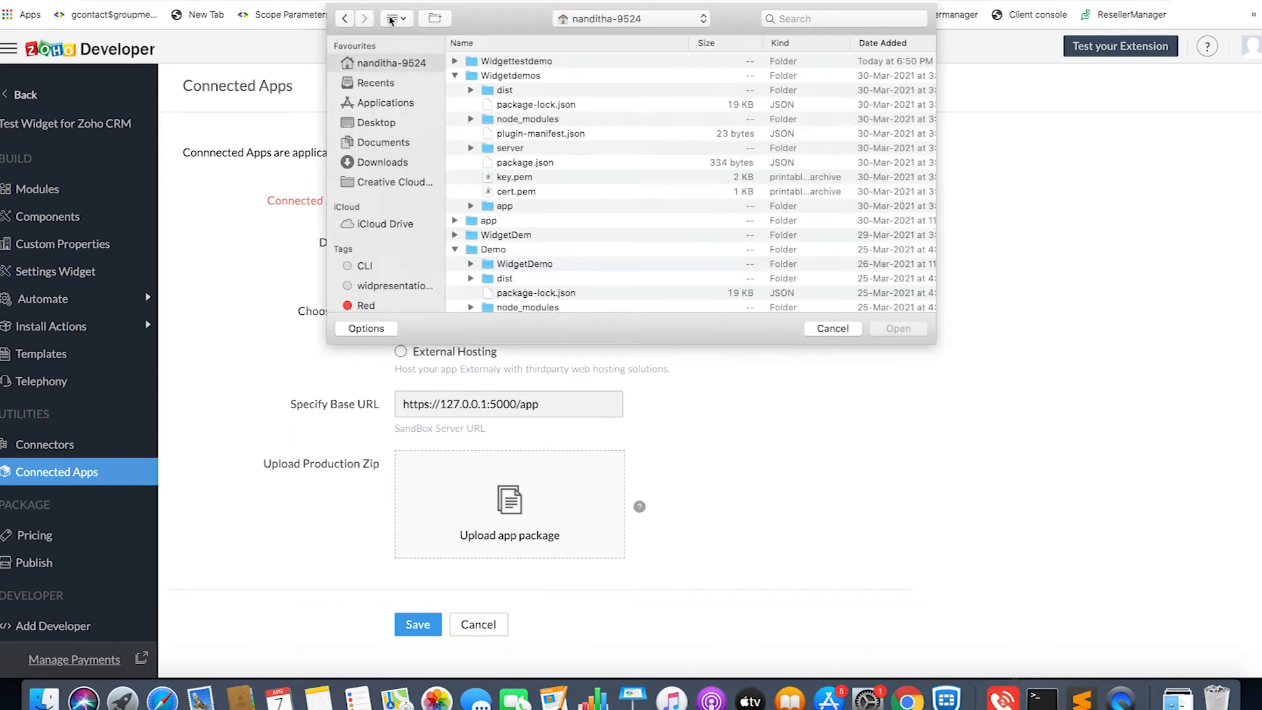
pyautogui.doubleClick(509, 61)
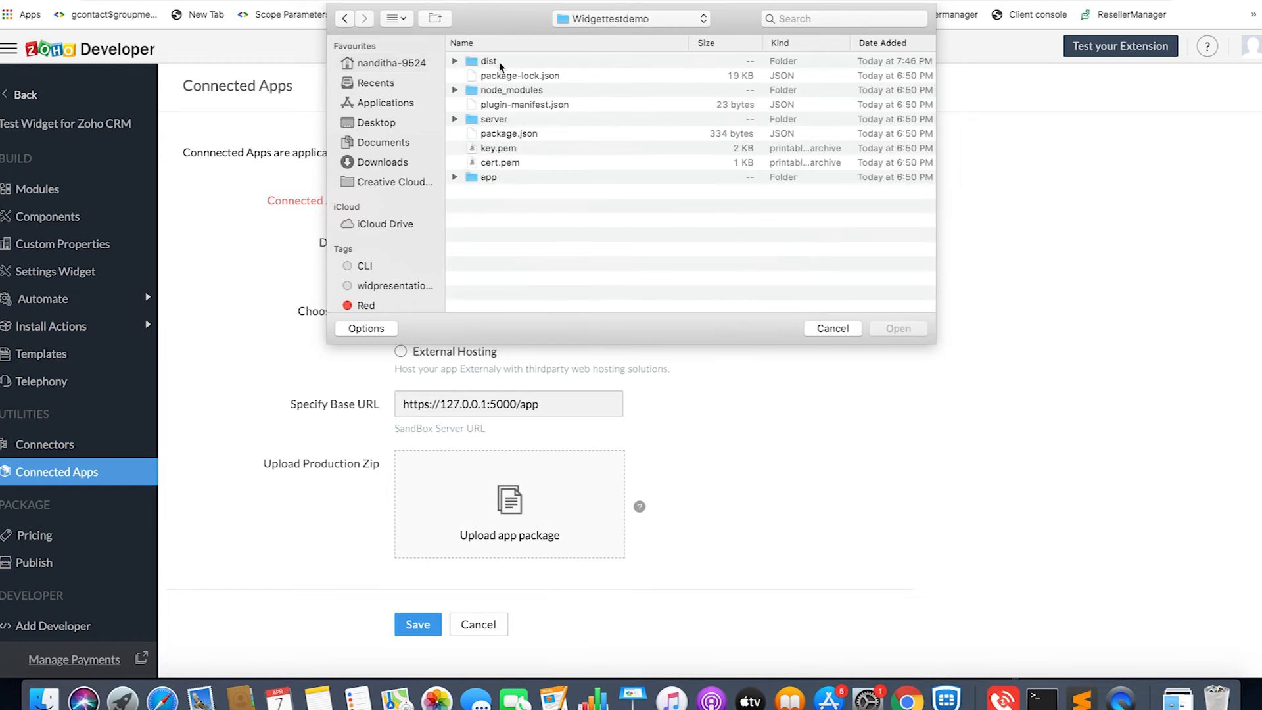
pyautogui.doubleClick(485, 61)
pyautogui.click(497, 61)
pyautogui.click(889, 327)
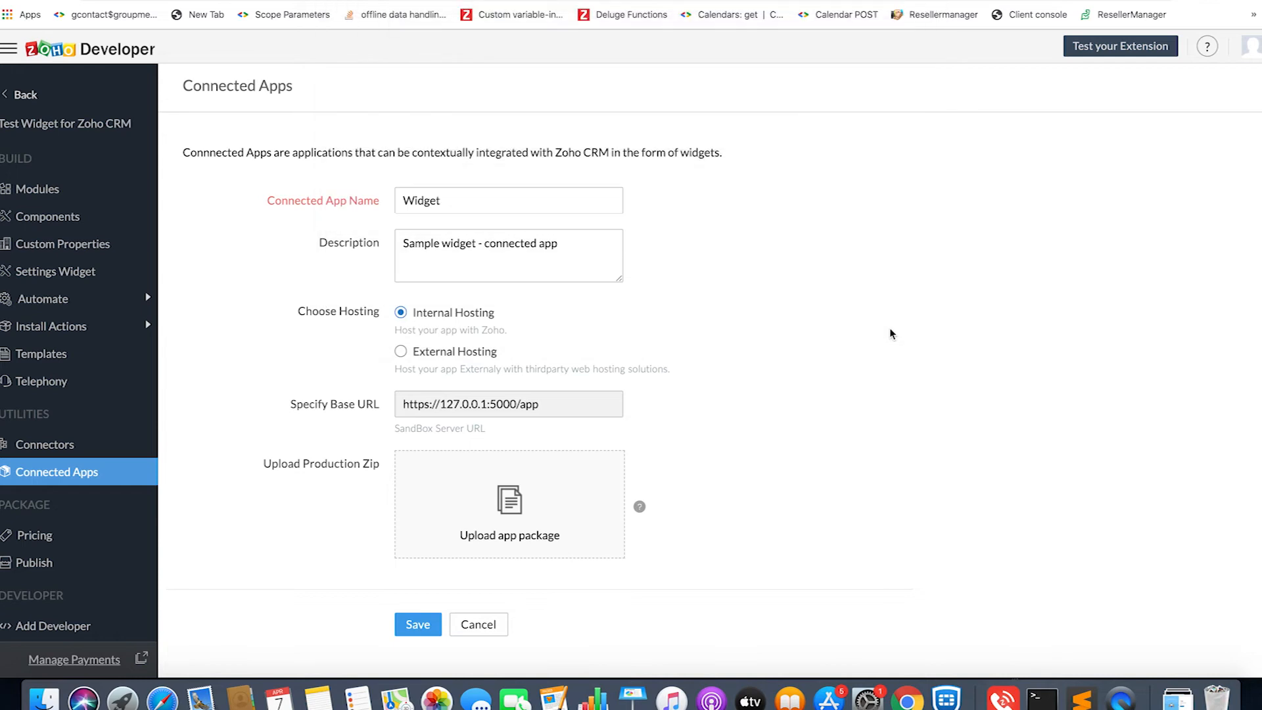
pyautogui.click(423, 628)
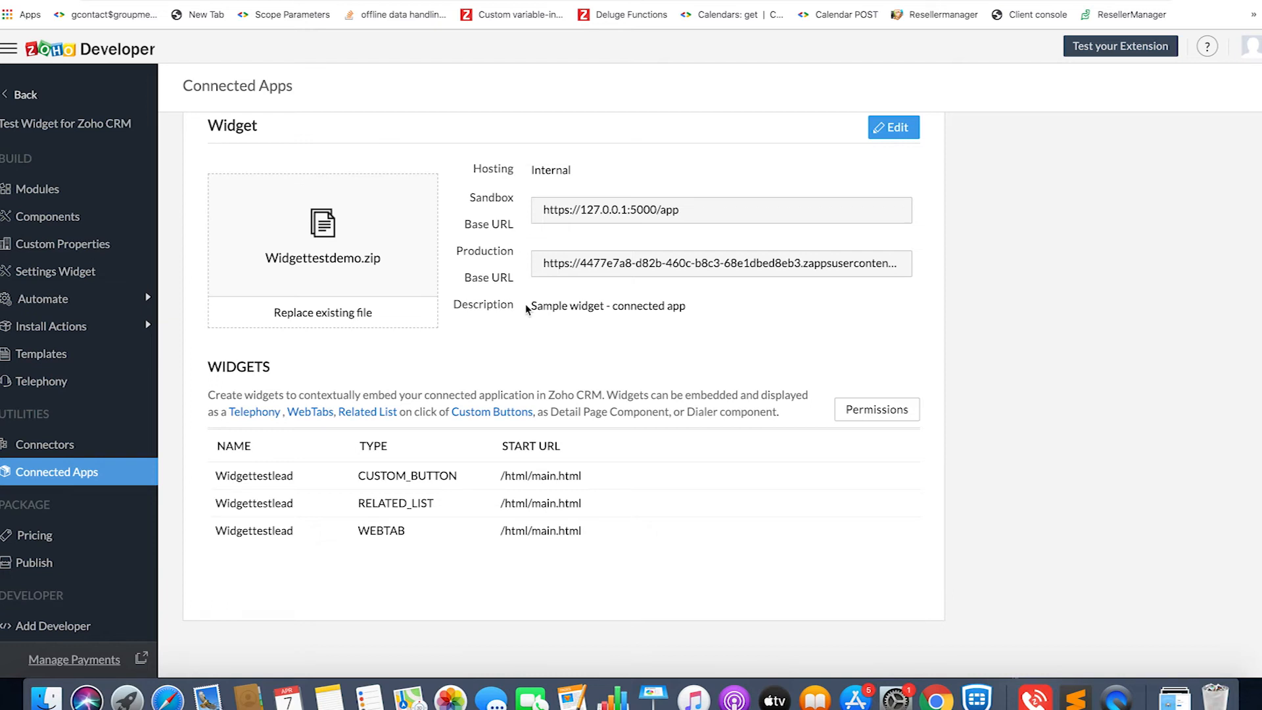
# - Start a new custom button for the Leads module in the extension's components and name it WidgetLead
pyautogui.click(55, 223)
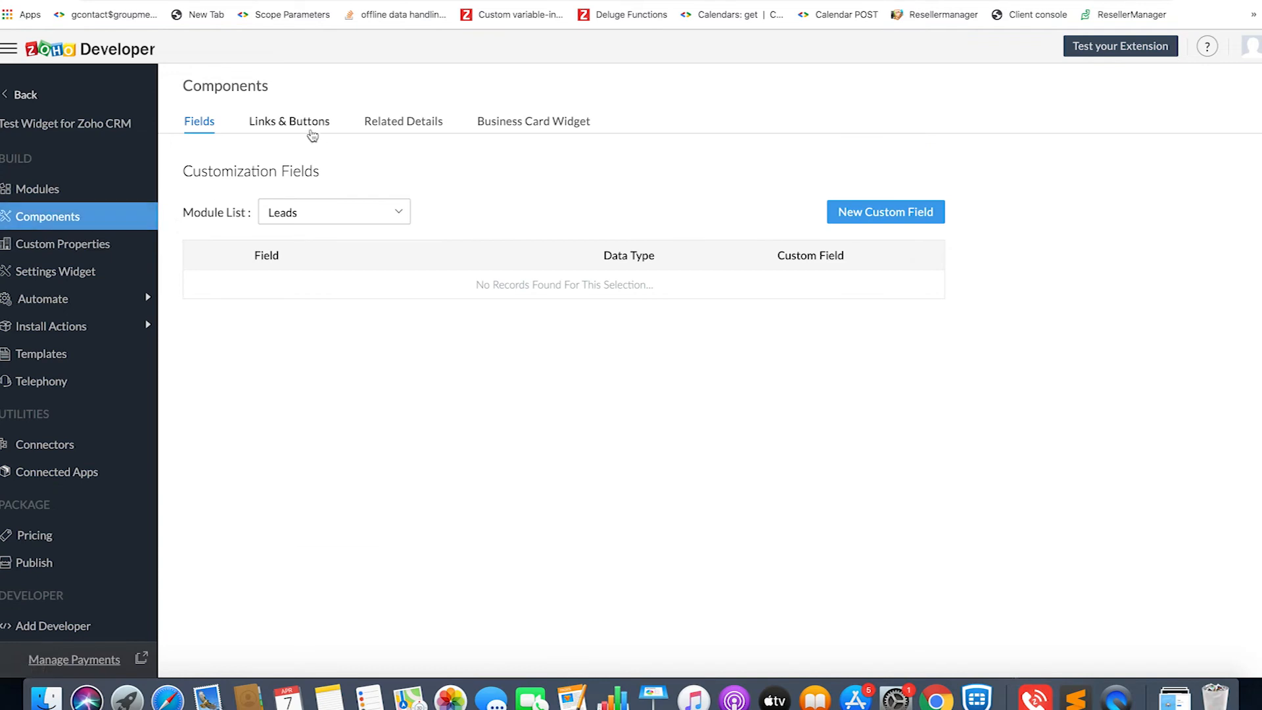
pyautogui.click(293, 131)
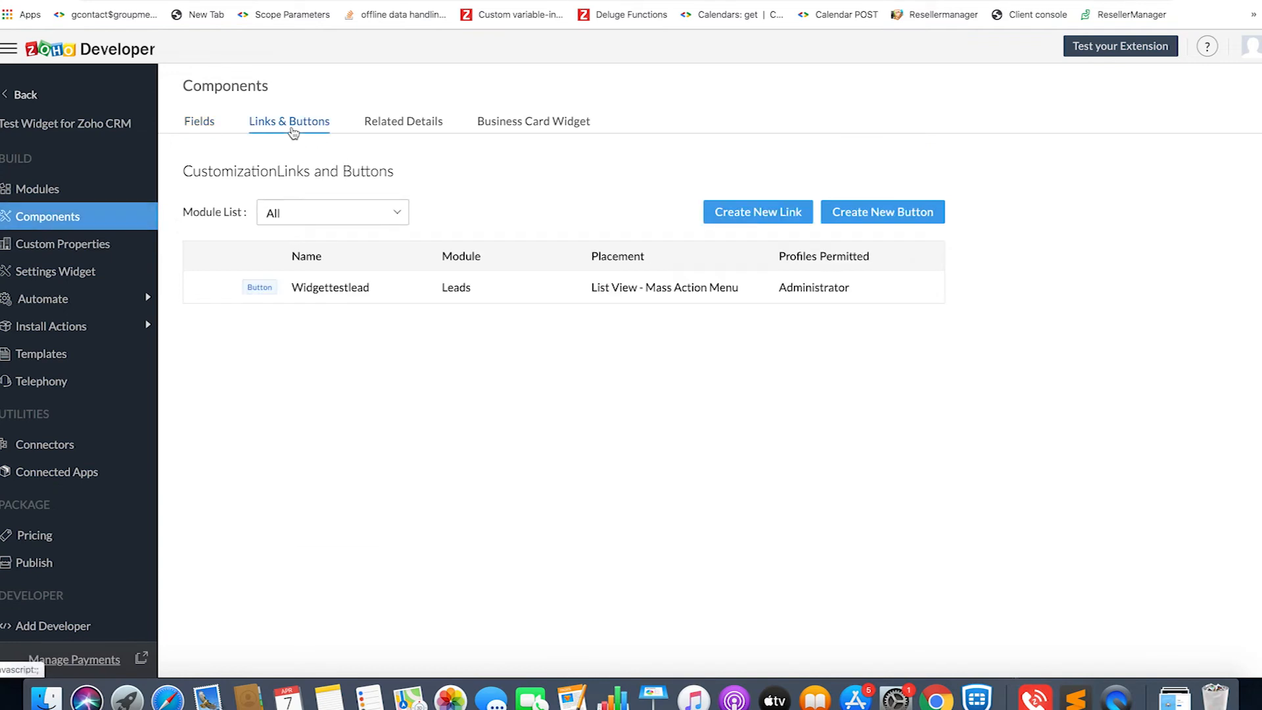
pyautogui.click(866, 214)
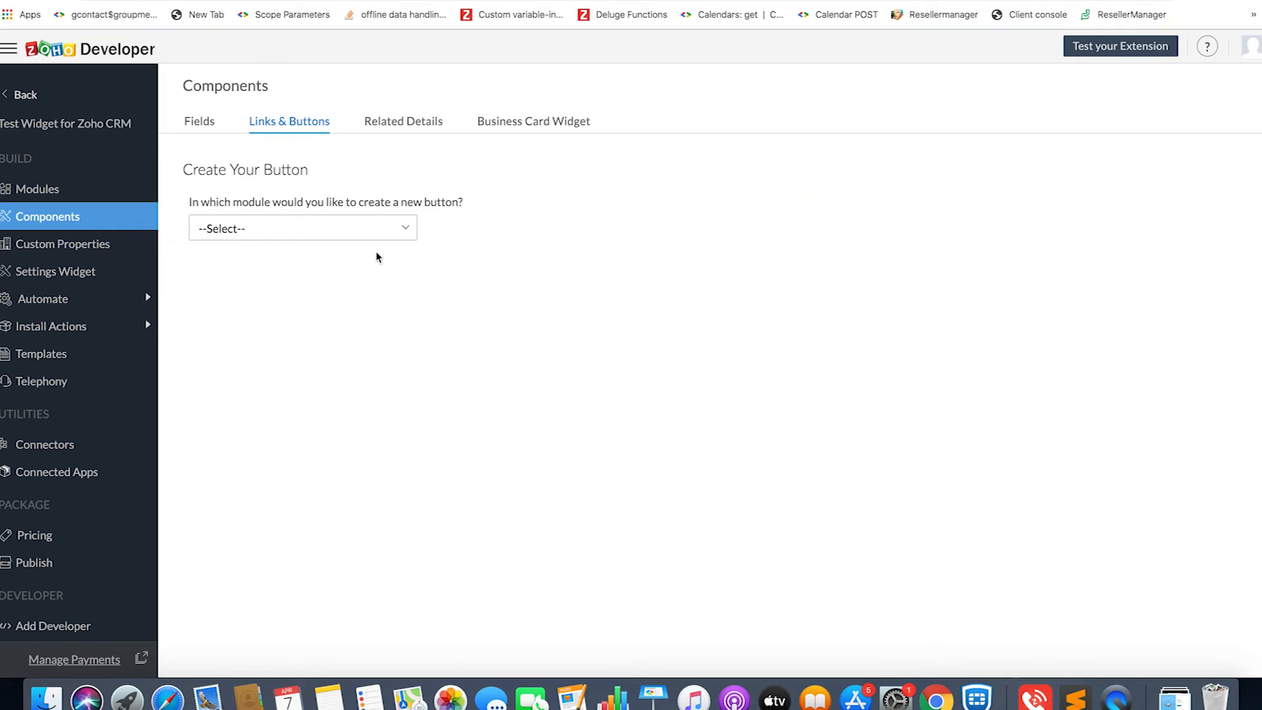
pyautogui.click(343, 239)
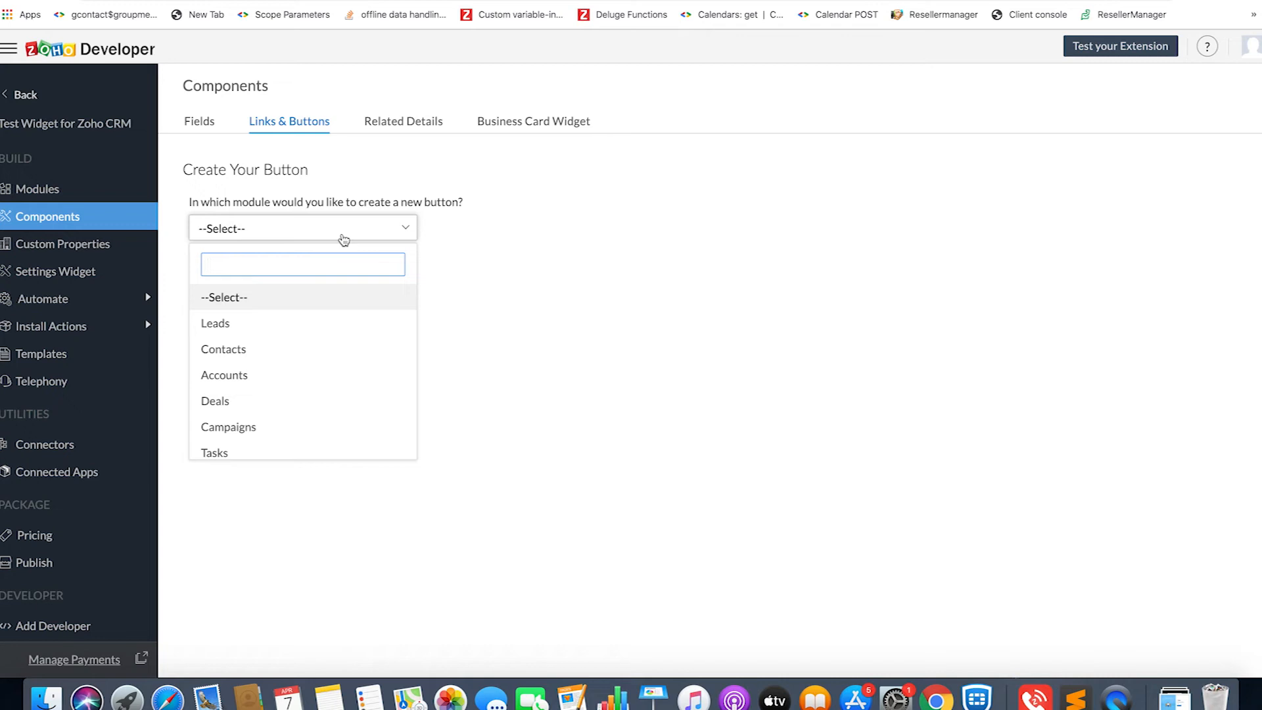
pyautogui.click(293, 325)
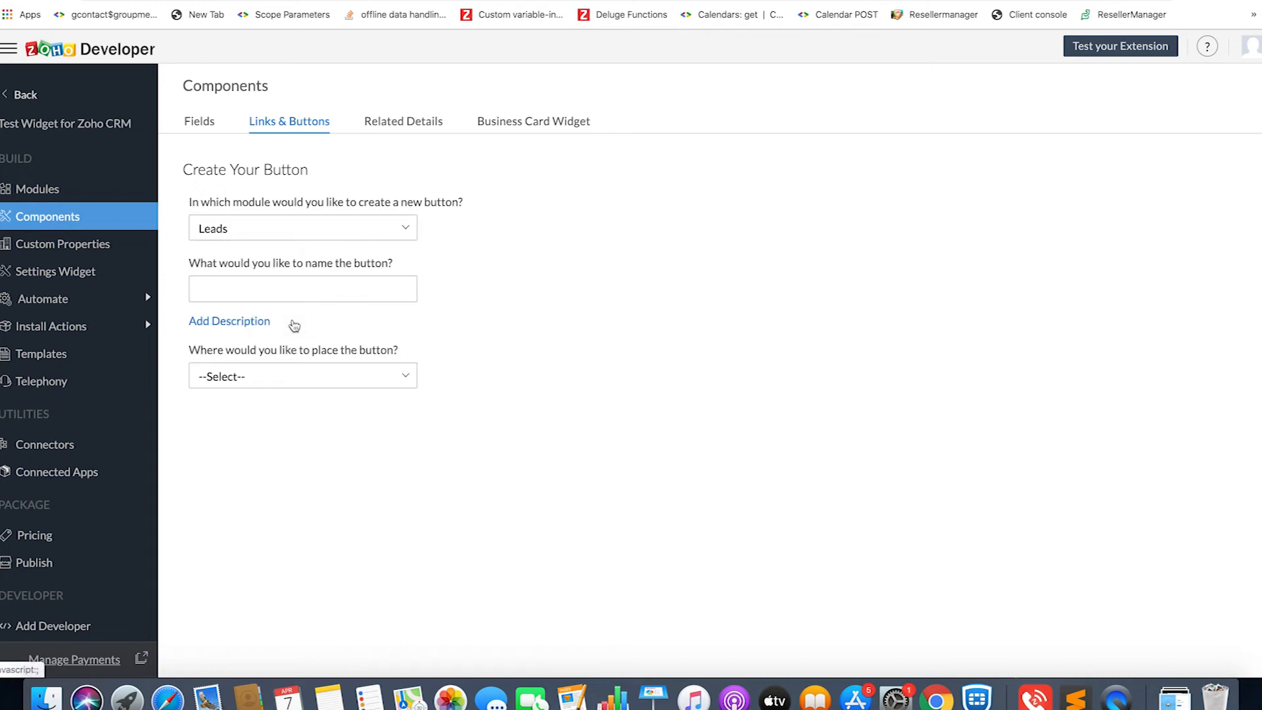
pyautogui.click(290, 288)
pyautogui.write('W')
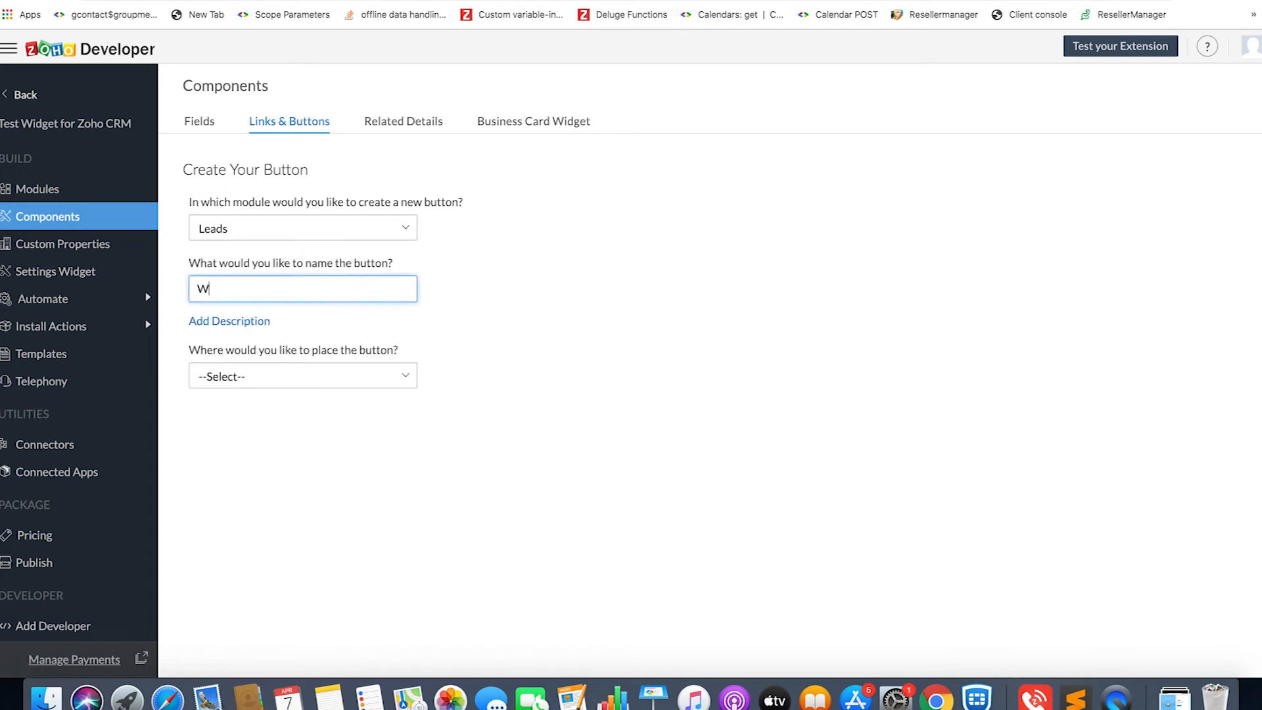
pyautogui.write('idgetLead')
# - Place the WidgetLead button on the List View Page and set its action to Invoke a Widget
pyautogui.click(293, 386)
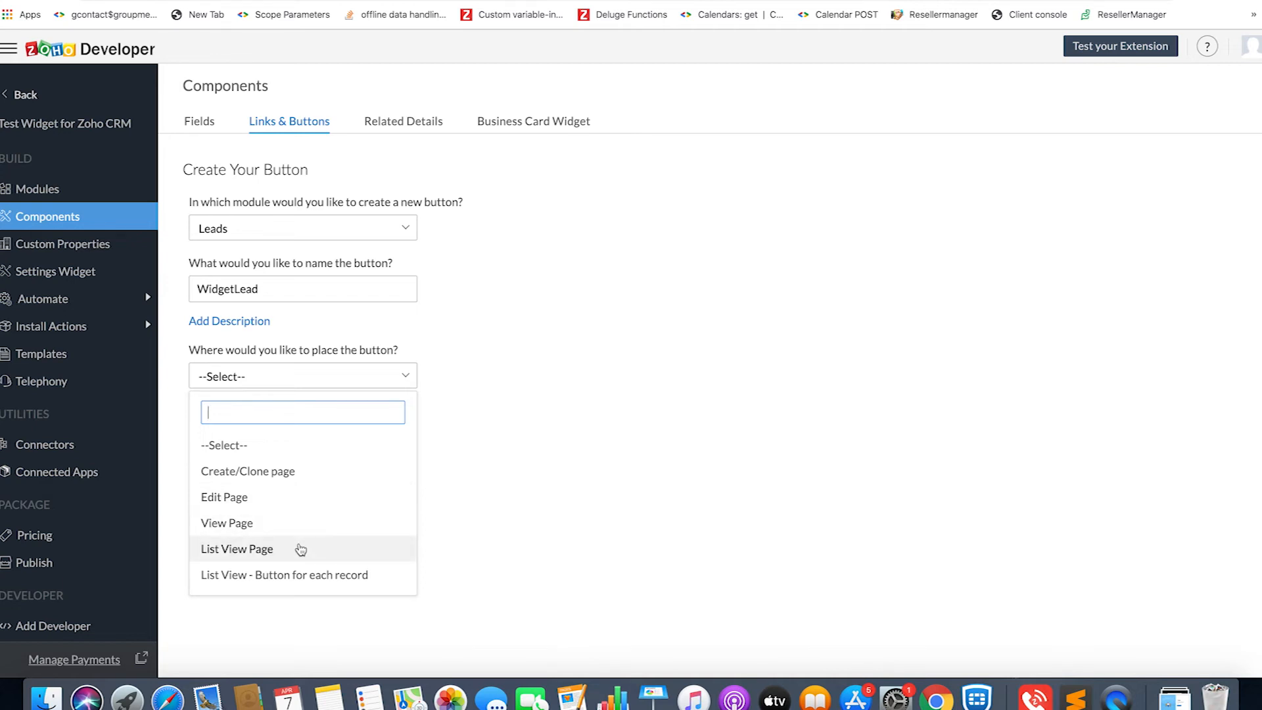
pyautogui.click(300, 549)
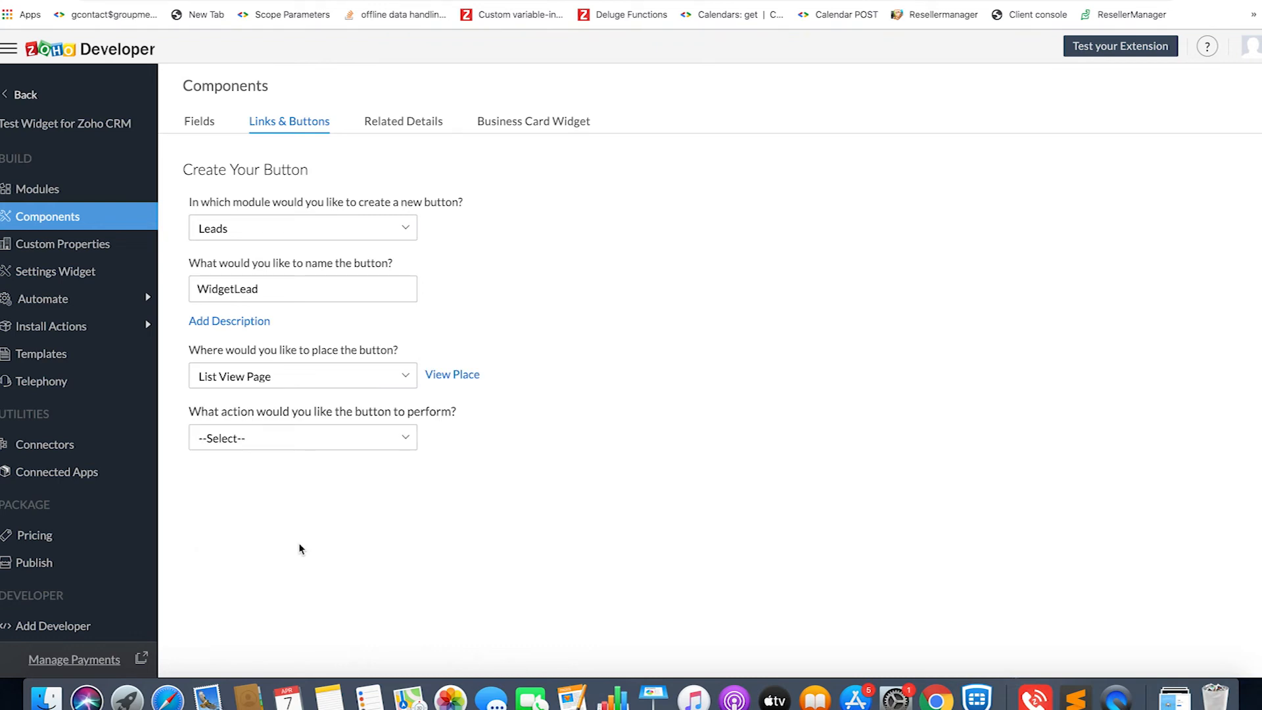
pyautogui.click(283, 447)
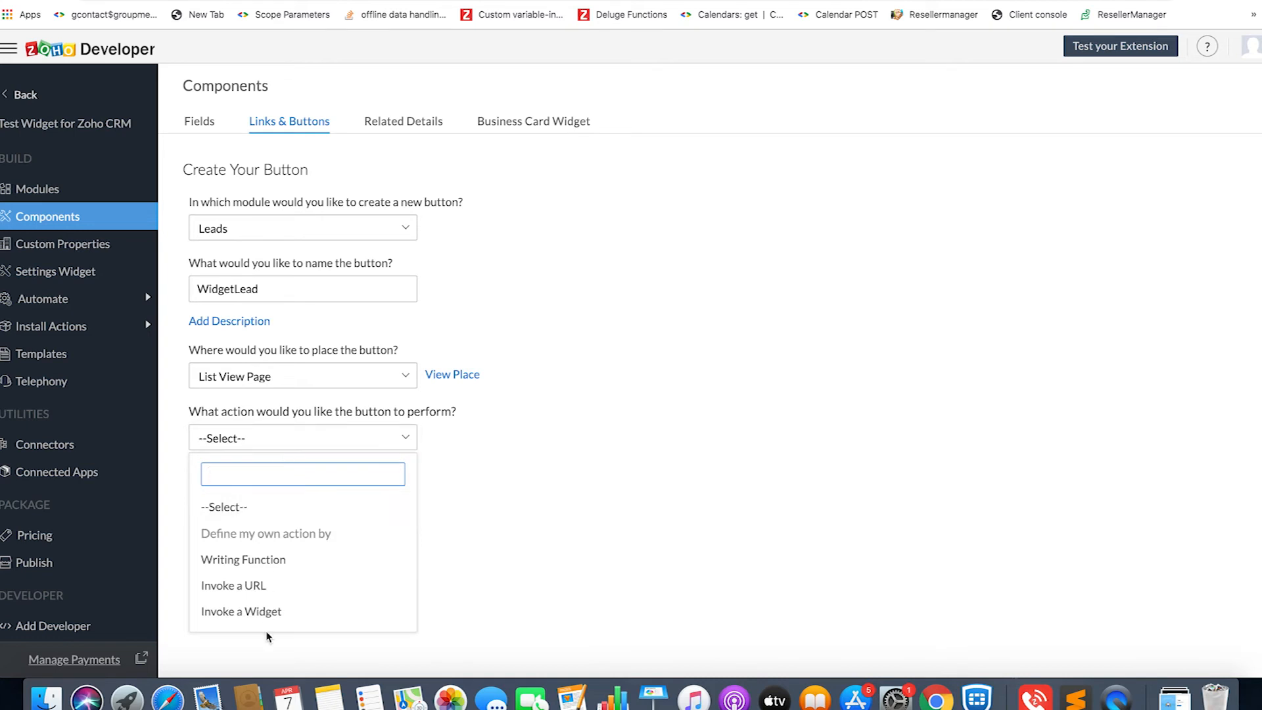
pyautogui.click(262, 613)
# - Set the sandbox URL's resource path to /html/main.html and save the WidgetLead button
pyautogui.click(275, 521)
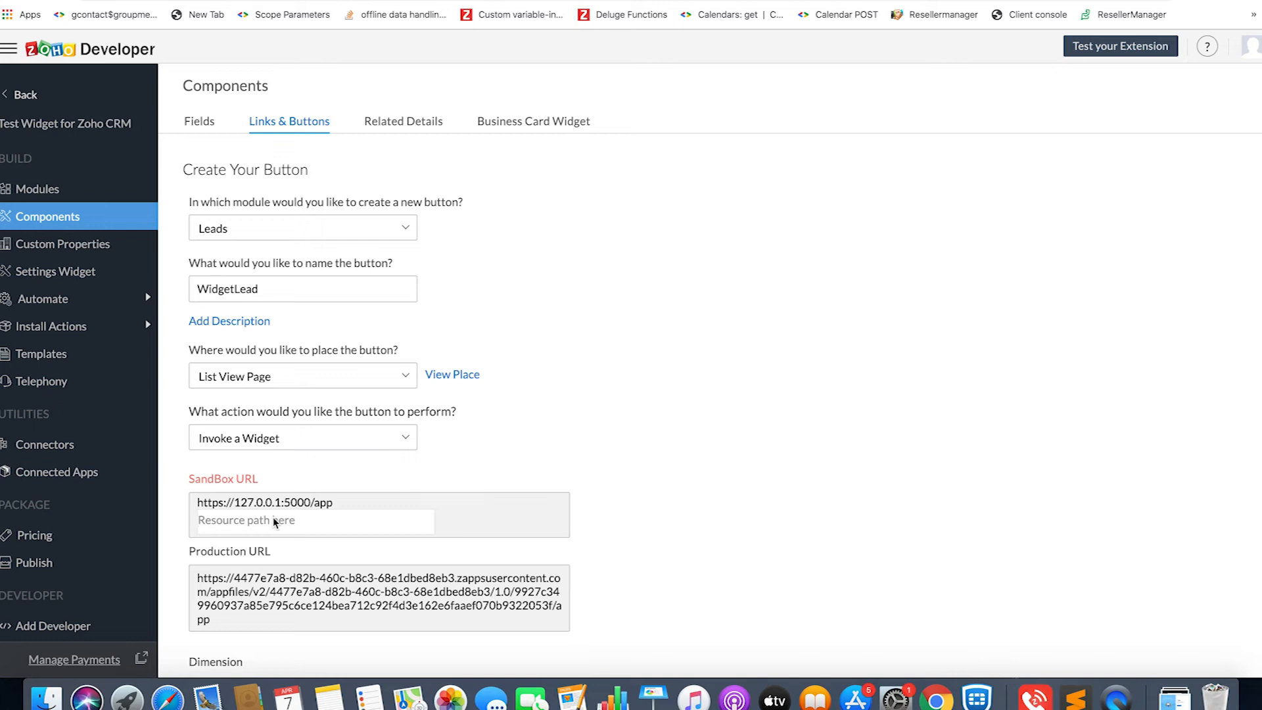
pyautogui.write('/')
pyautogui.write('html')
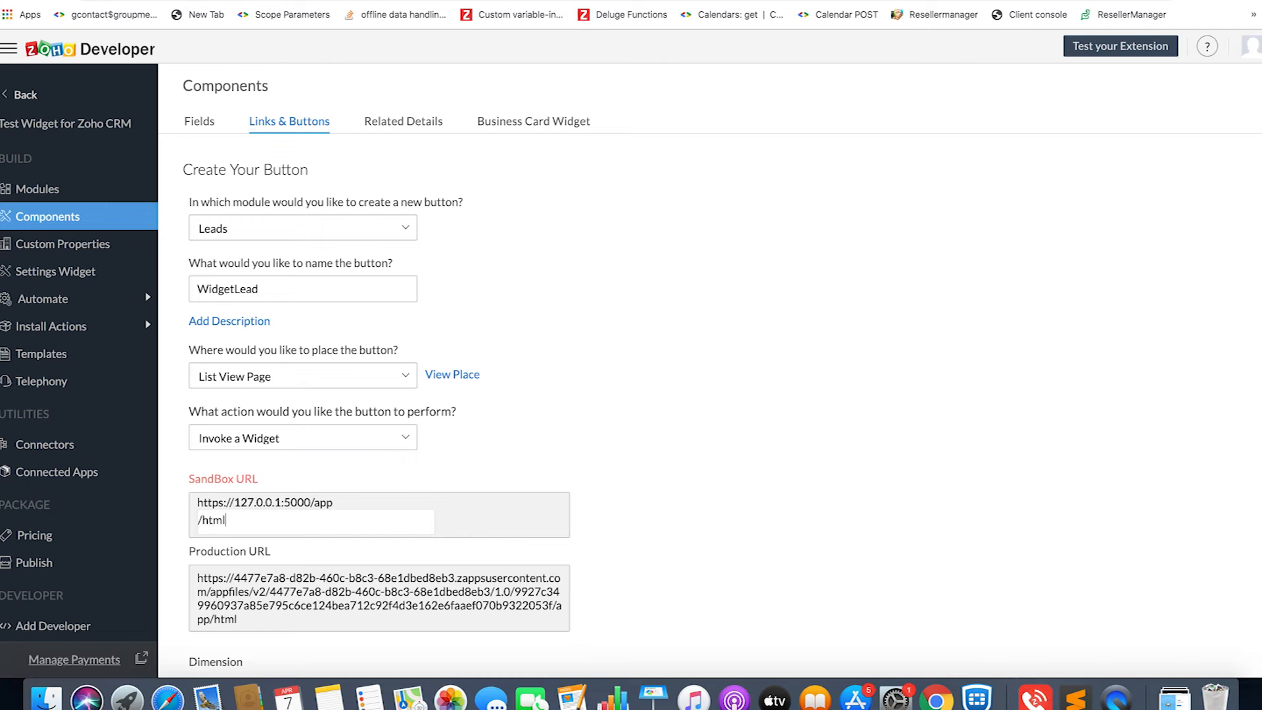
pyautogui.write('/main.html')
pyautogui.scroll(-3, 312, 538)
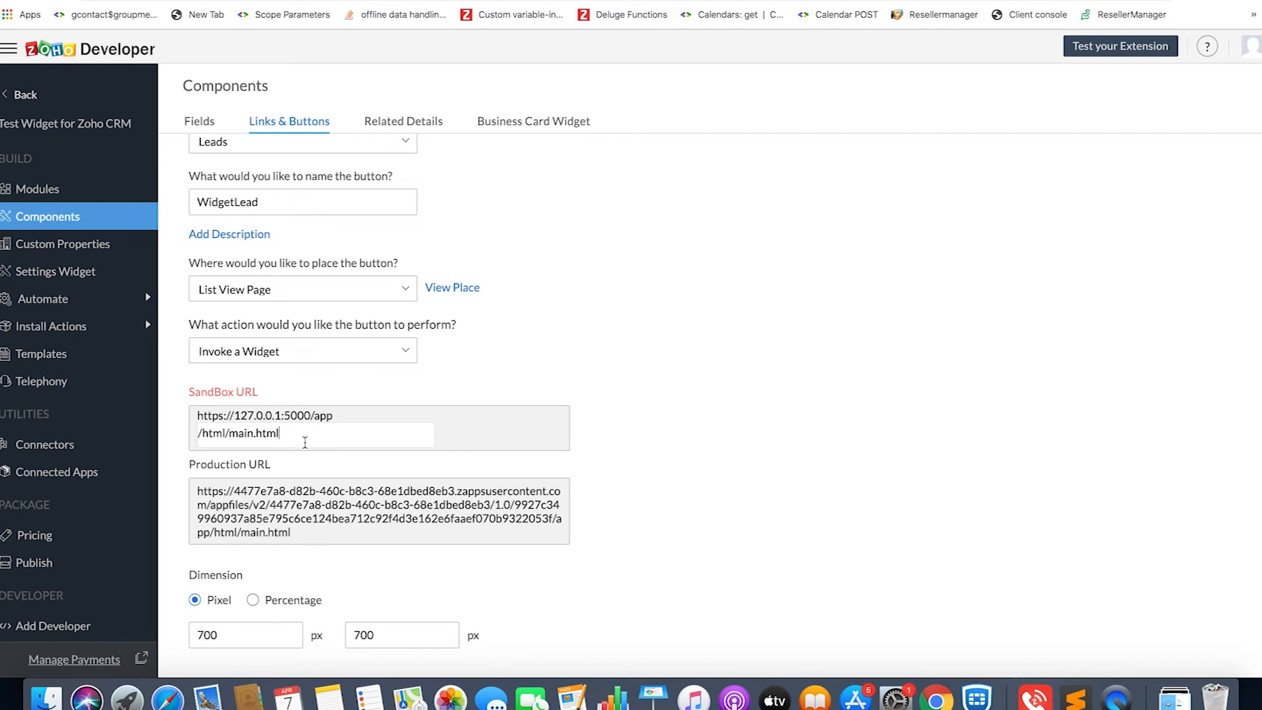
pyautogui.scroll(-2, 355, 575)
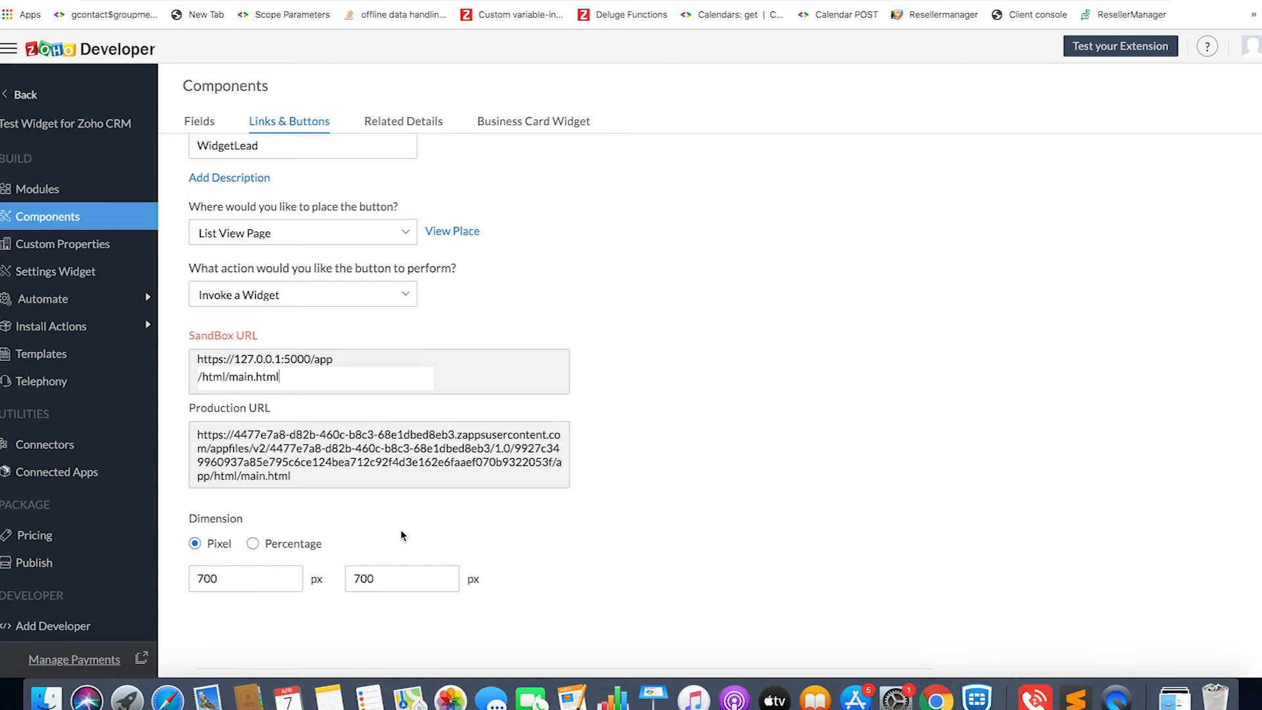
pyautogui.scroll(-5, 538, 588)
pyautogui.click(520, 560)
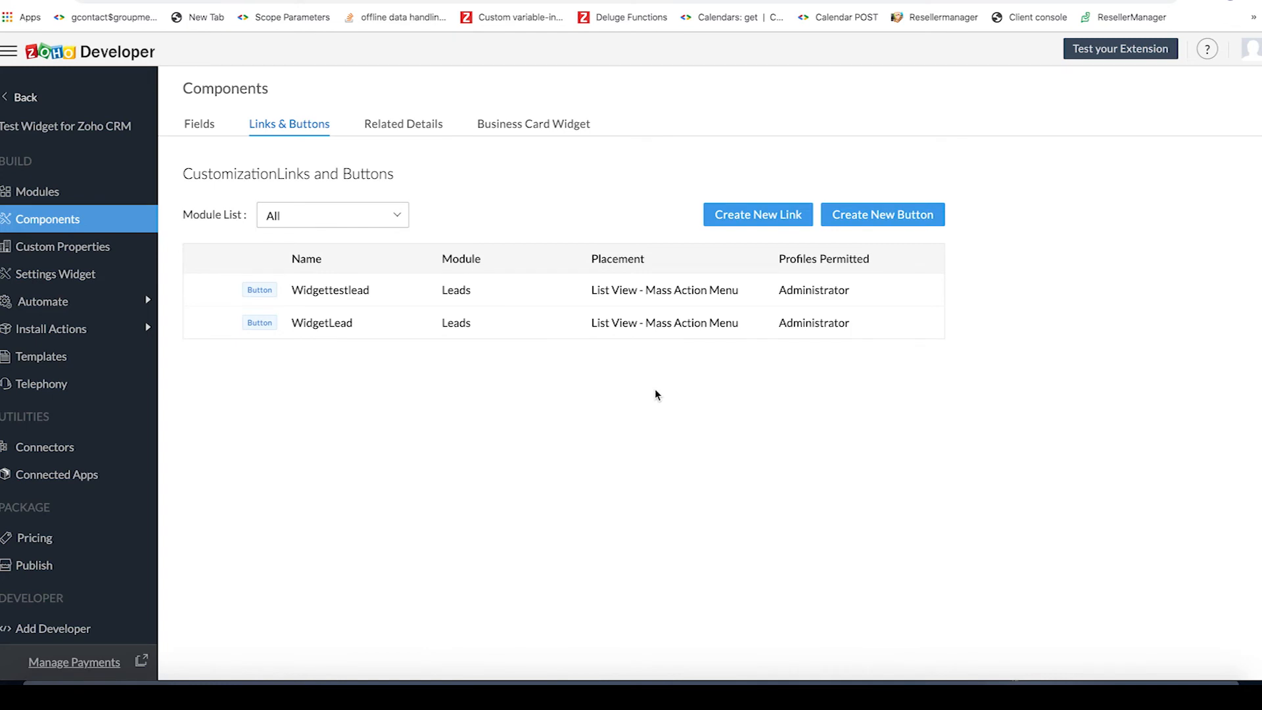
# - Switch to Terminal and start the local widget server with zet run
pyautogui.click(1116, 690)
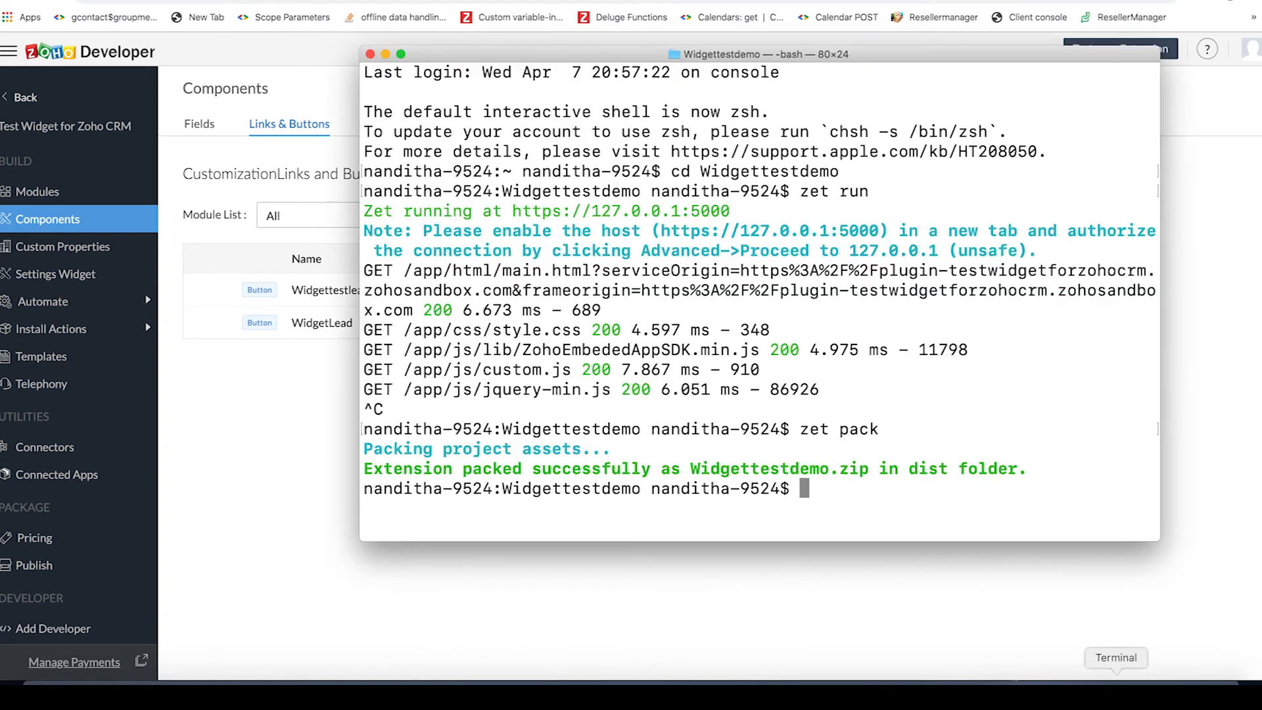
pyautogui.write('zet run')
pyautogui.press('Return')
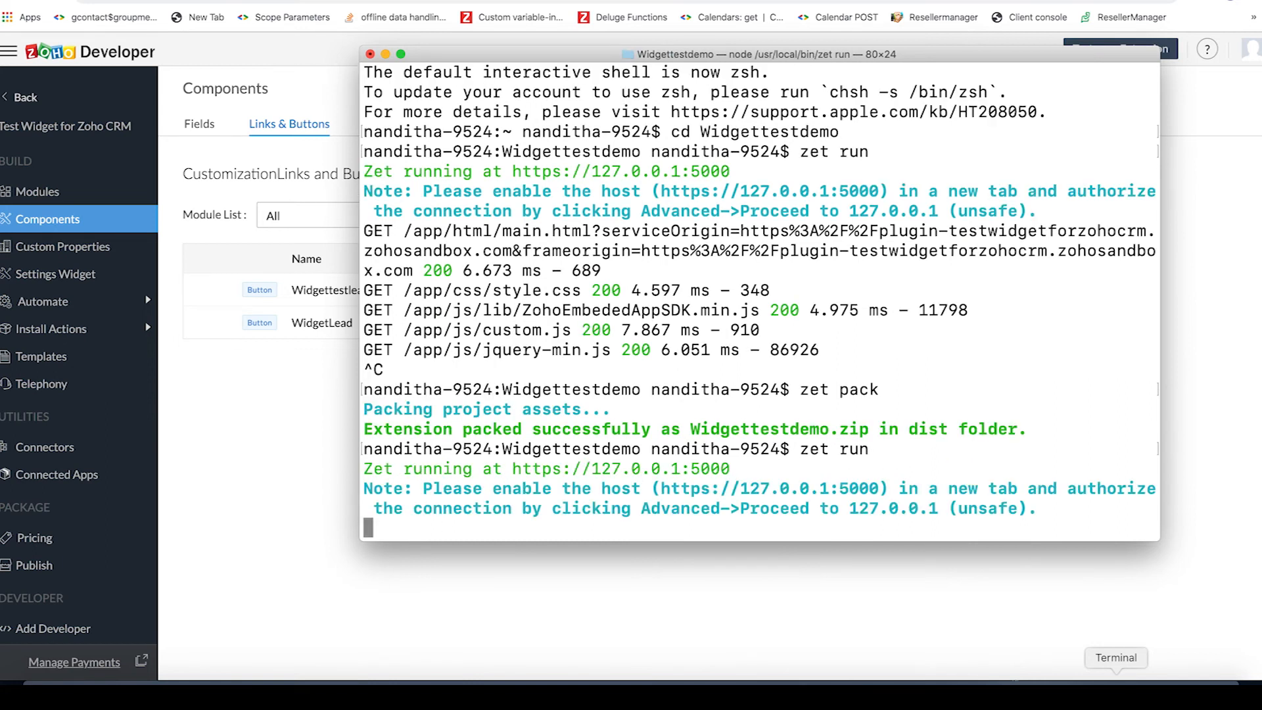
# - Return to Zoho Developer, launch the extension test in the CRM sandbox and open the Leads module
pyautogui.click(762, 640)
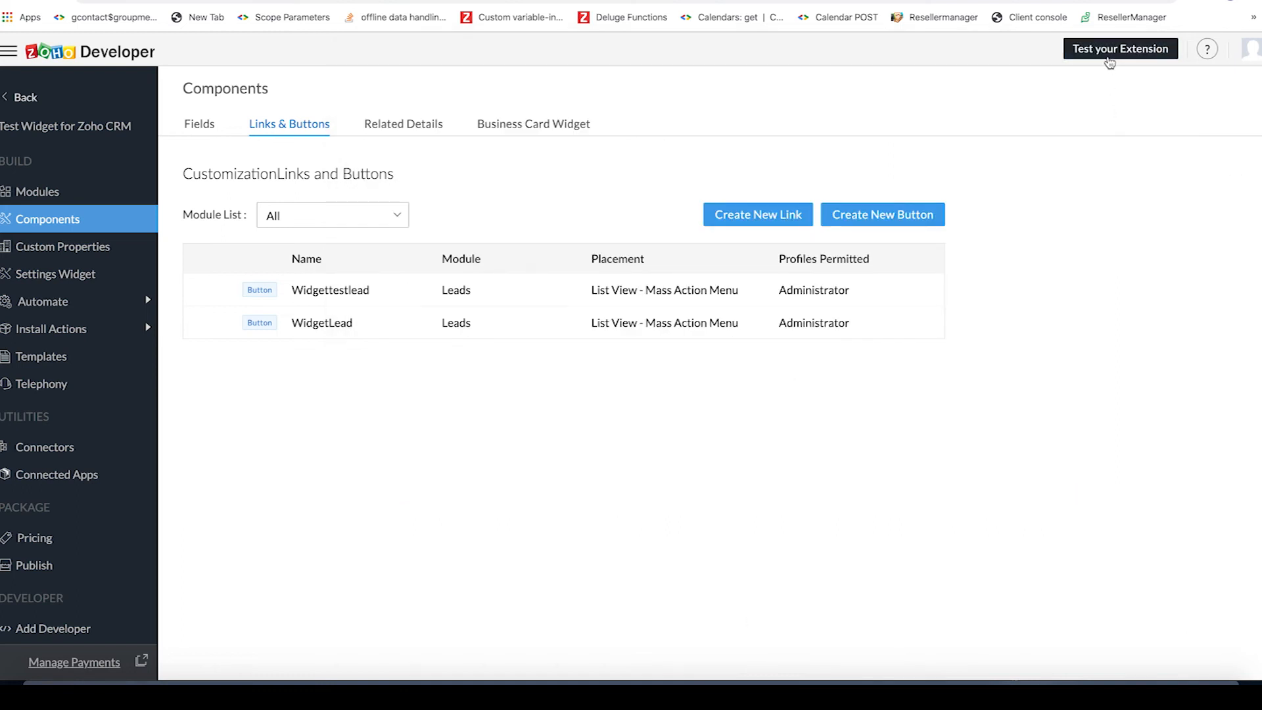
pyautogui.click(1109, 61)
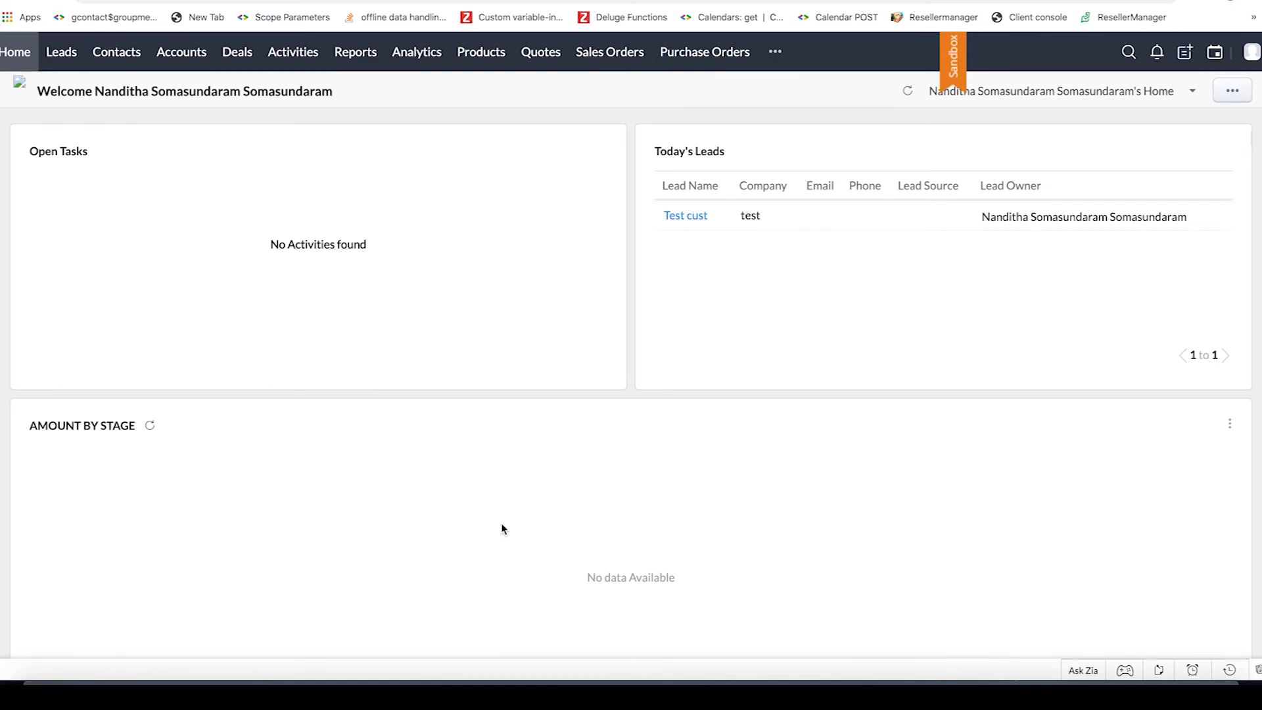
pyautogui.click(75, 63)
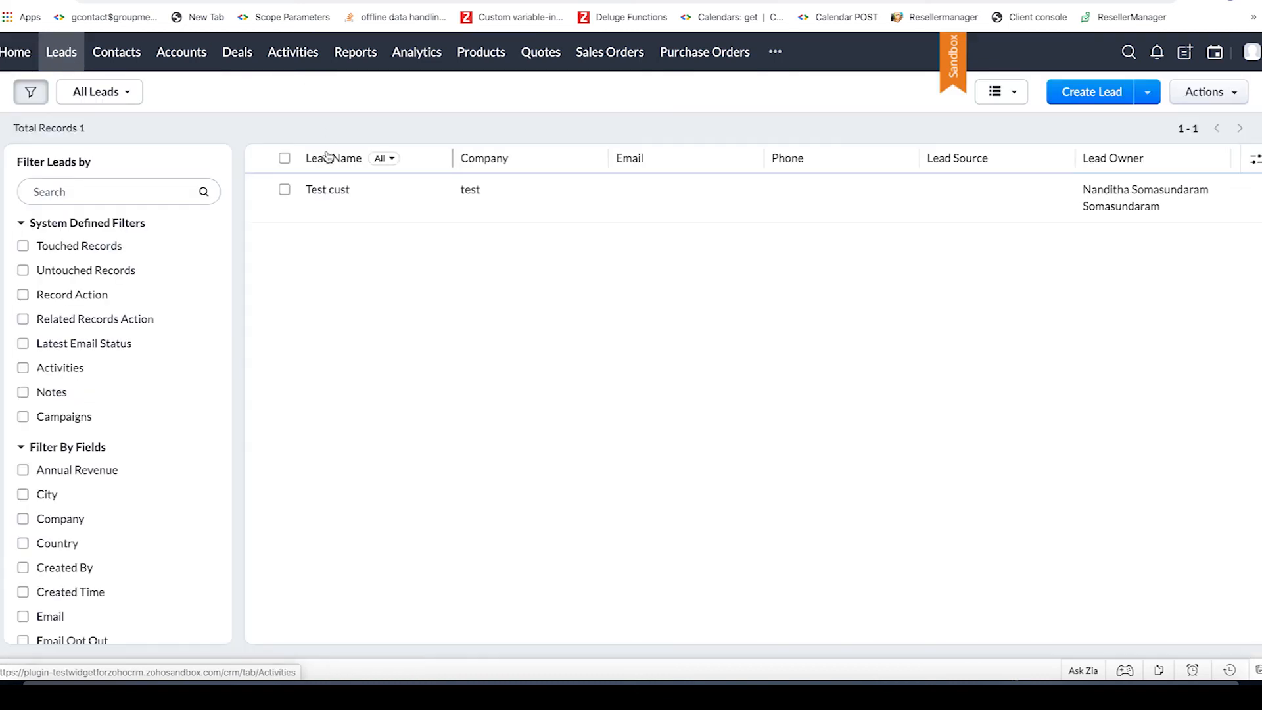
# - Select all listed leads, run the WidgetLead custom button on them and inspect the Records Info box
pyautogui.click(283, 158)
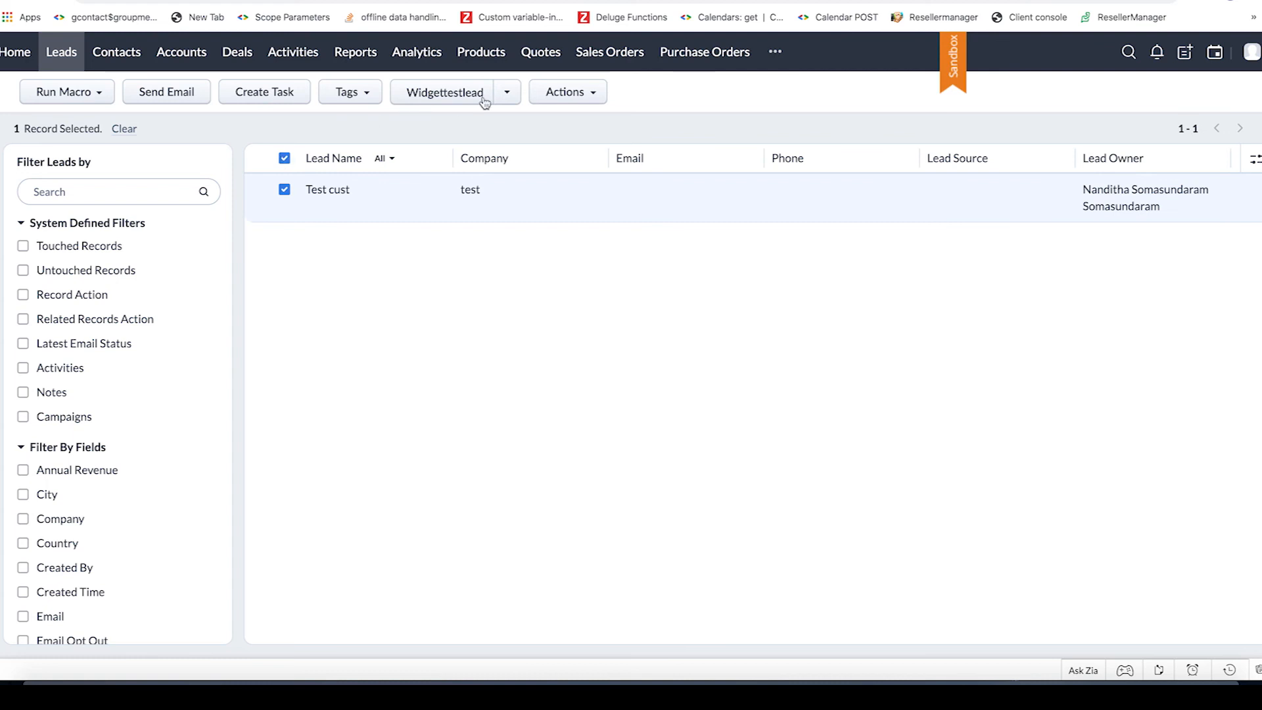
pyautogui.click(513, 93)
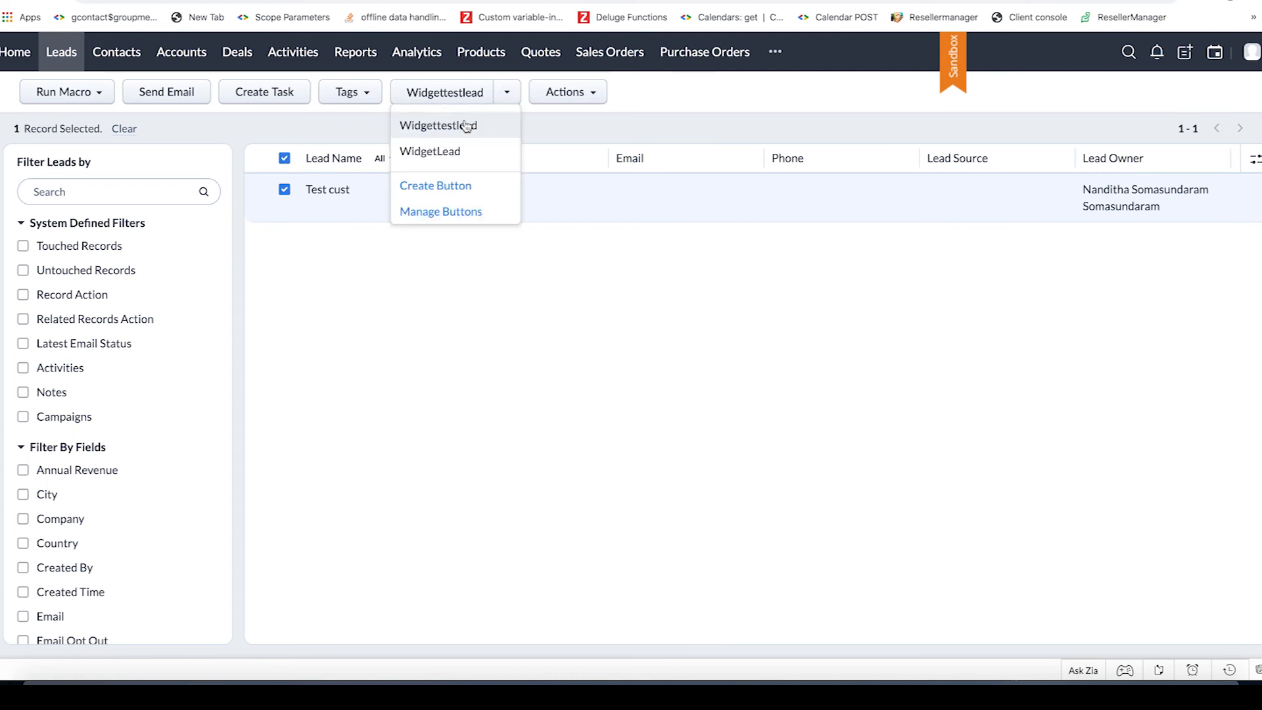
pyautogui.click(463, 156)
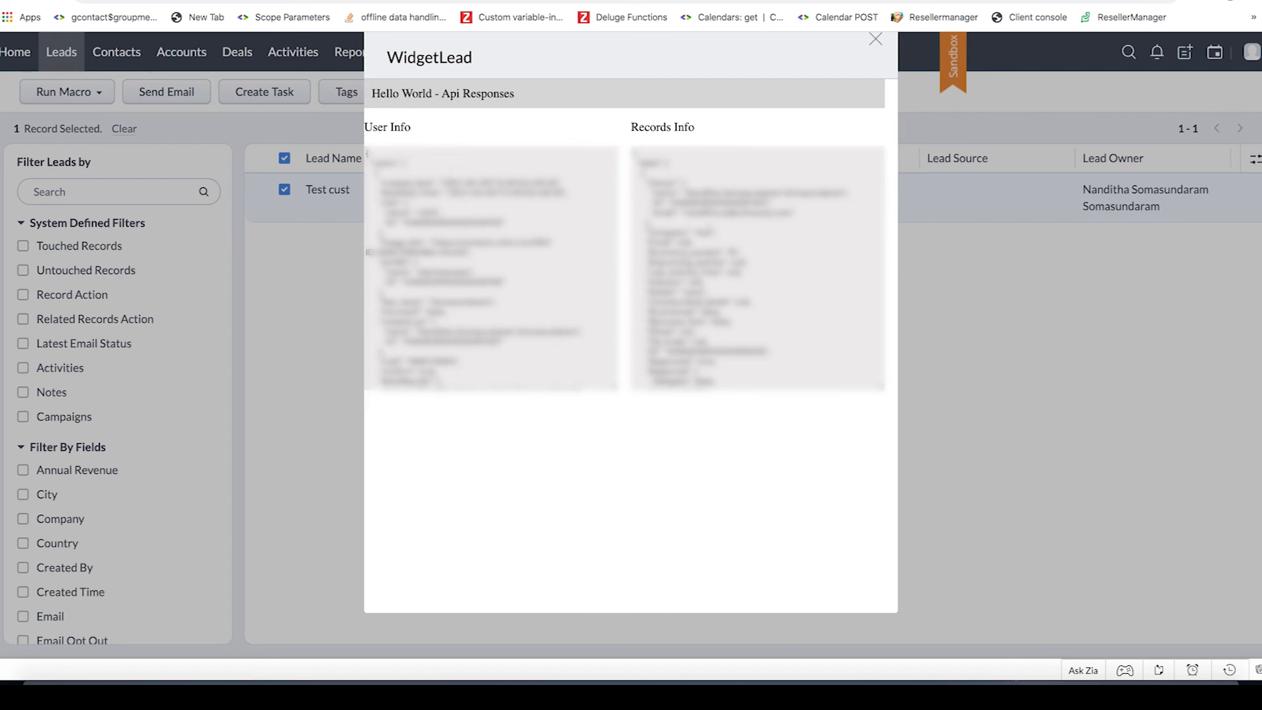
pyautogui.click(709, 231)
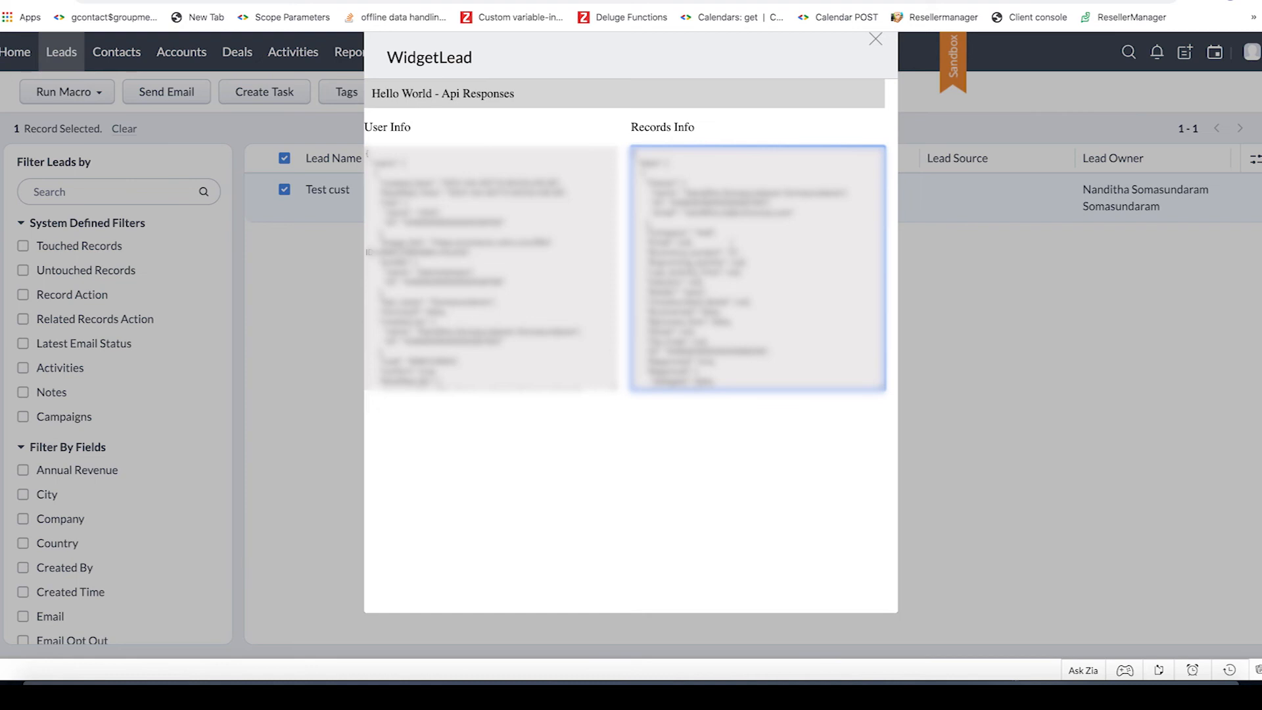
# - Read through the rest of the Records Info response in the WidgetLead popup and close the popup
pyautogui.scroll(-3, 731, 244)
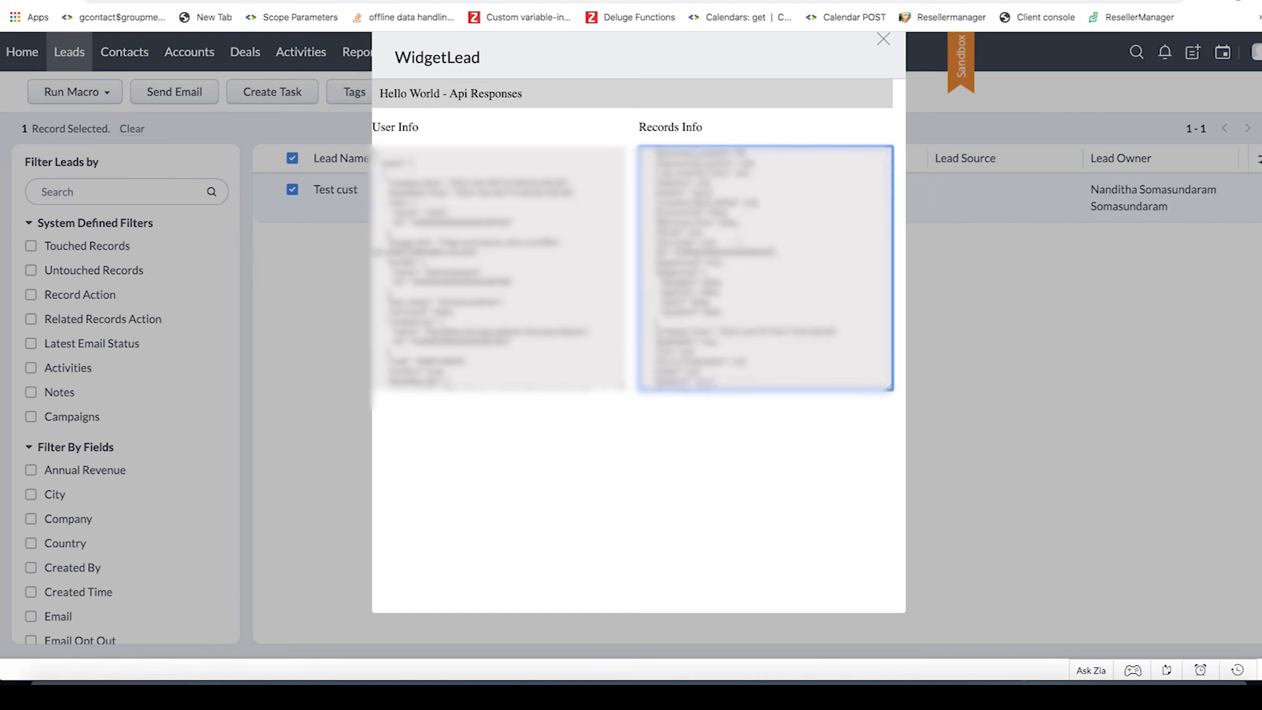
pyautogui.scroll(-3, 765, 268)
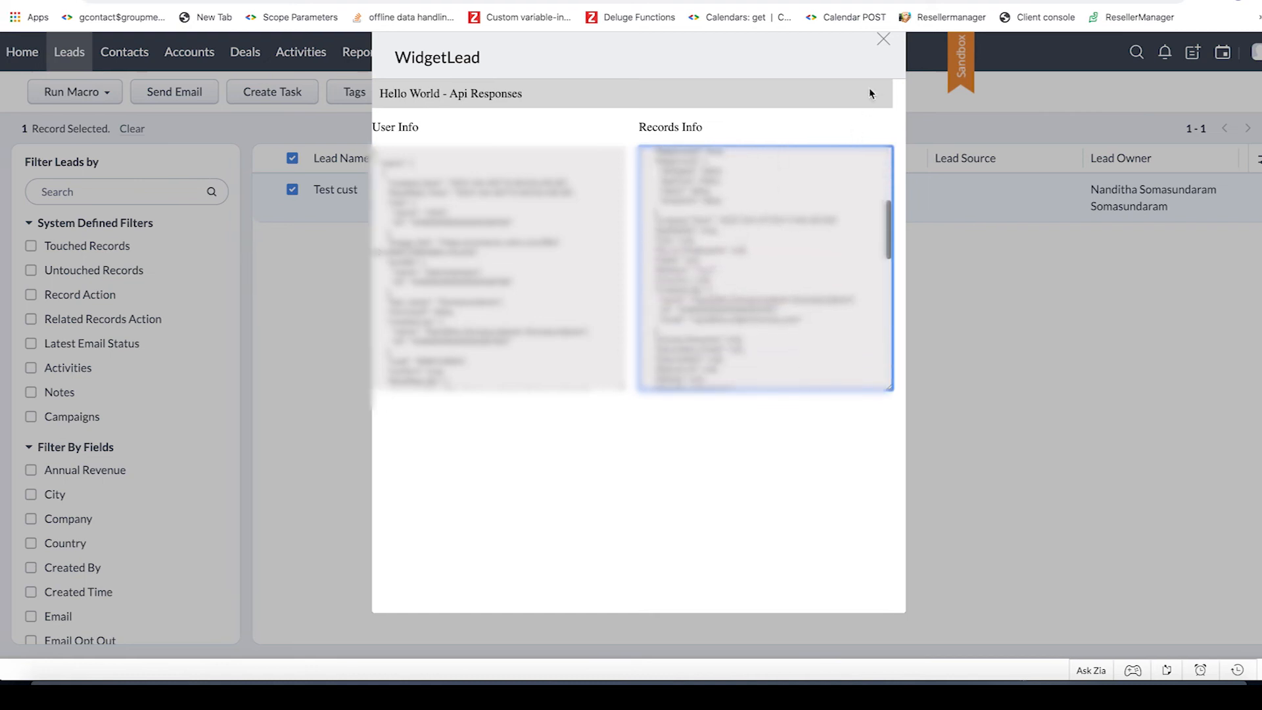
pyautogui.click(883, 40)
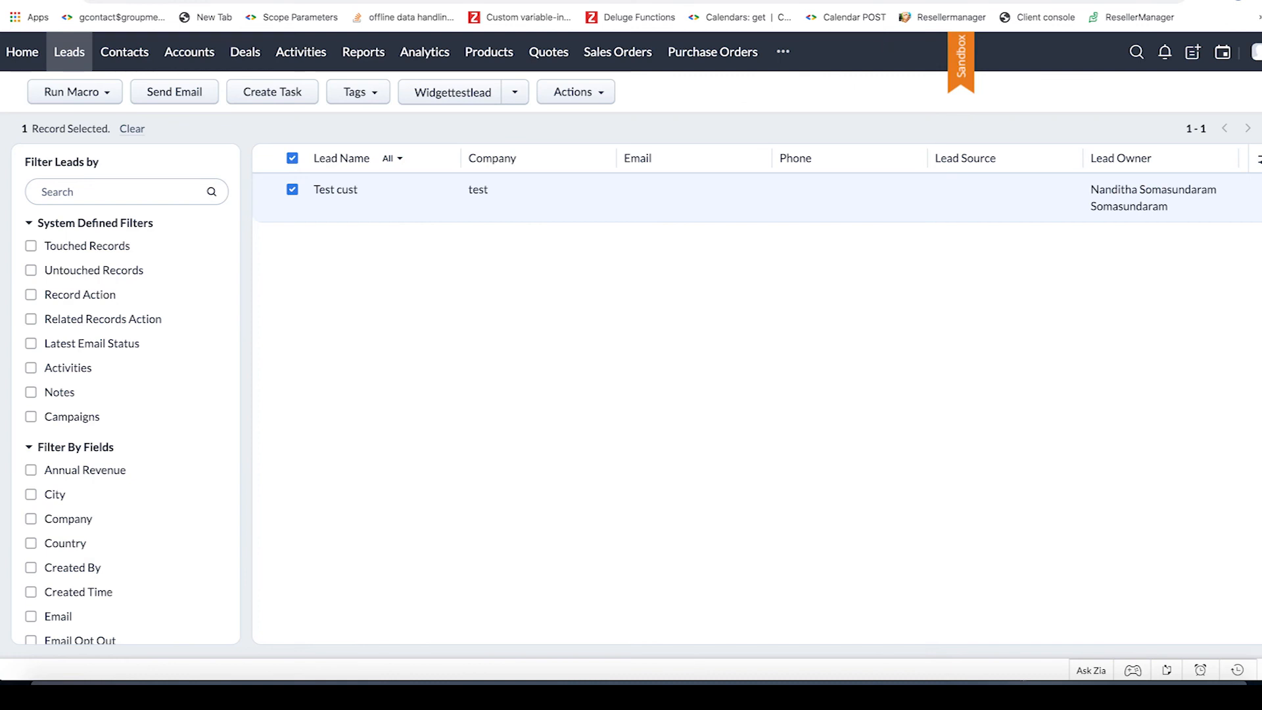
# - Return to Zoho Developer and start a new related-details widget component for the Leads module named WidgetLead
pyautogui.hotkey('ctrl', 'shift', 'Tab')
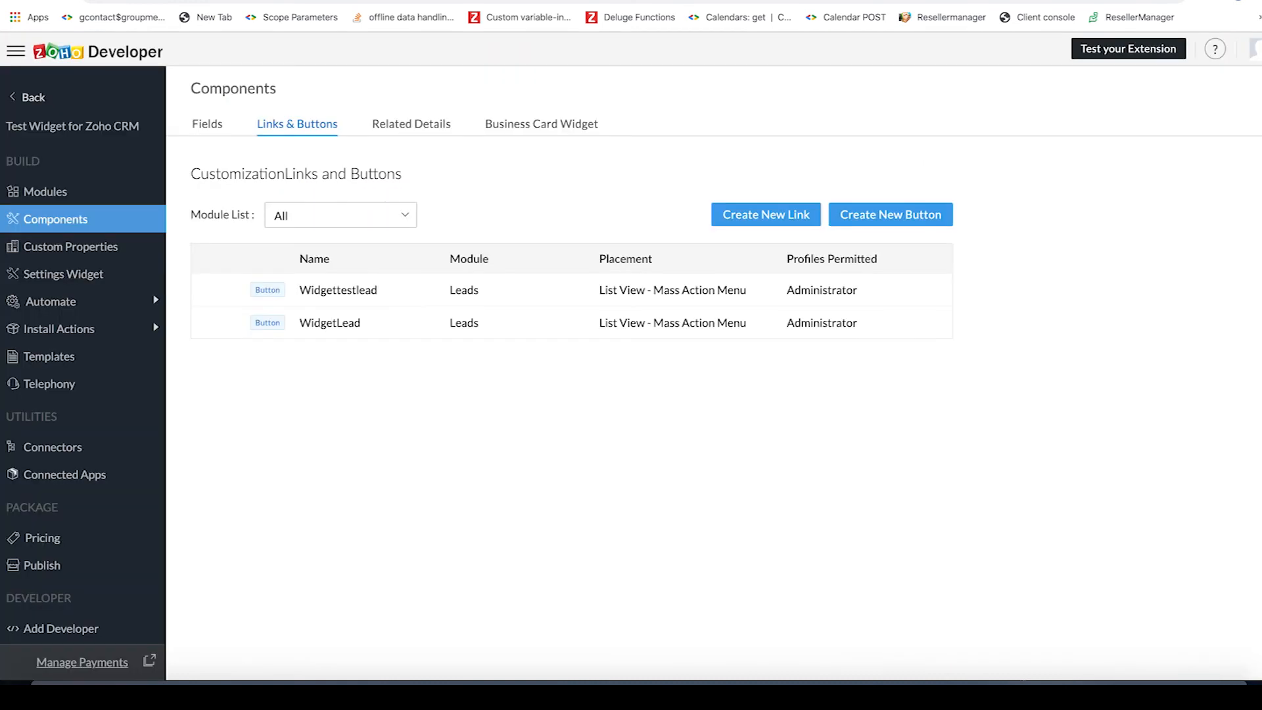
pyautogui.click(80, 221)
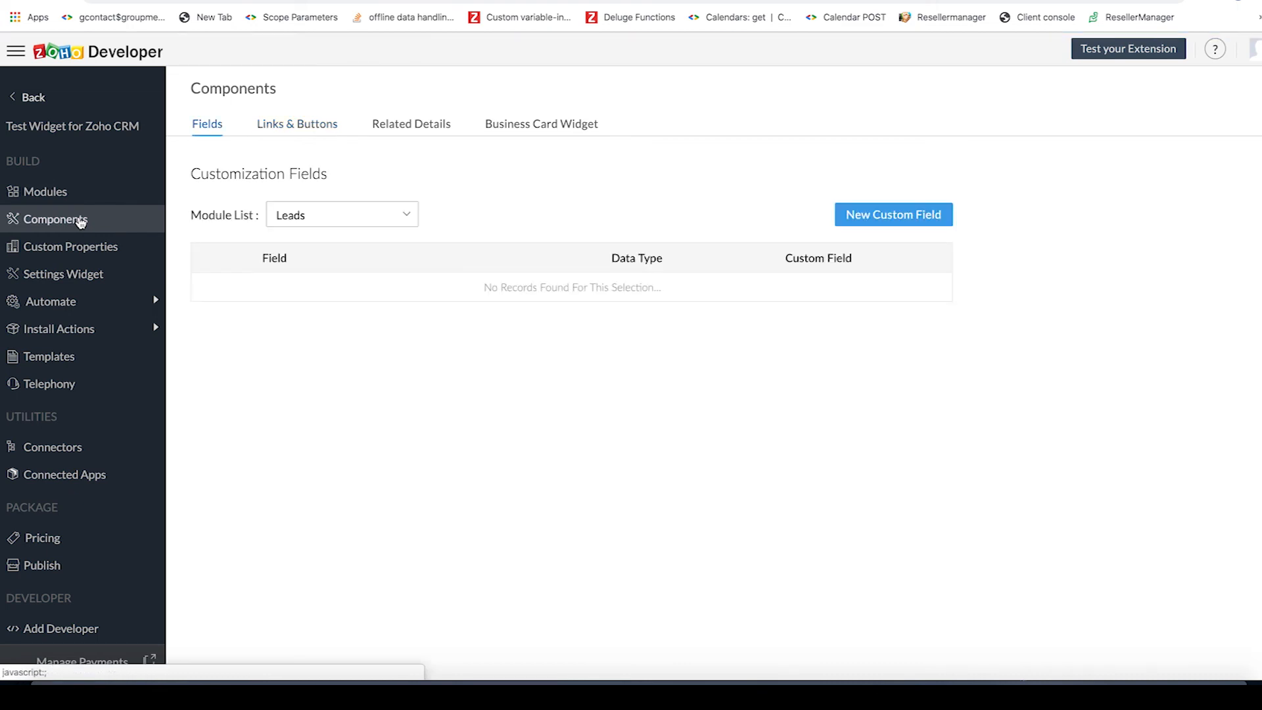
pyautogui.click(404, 127)
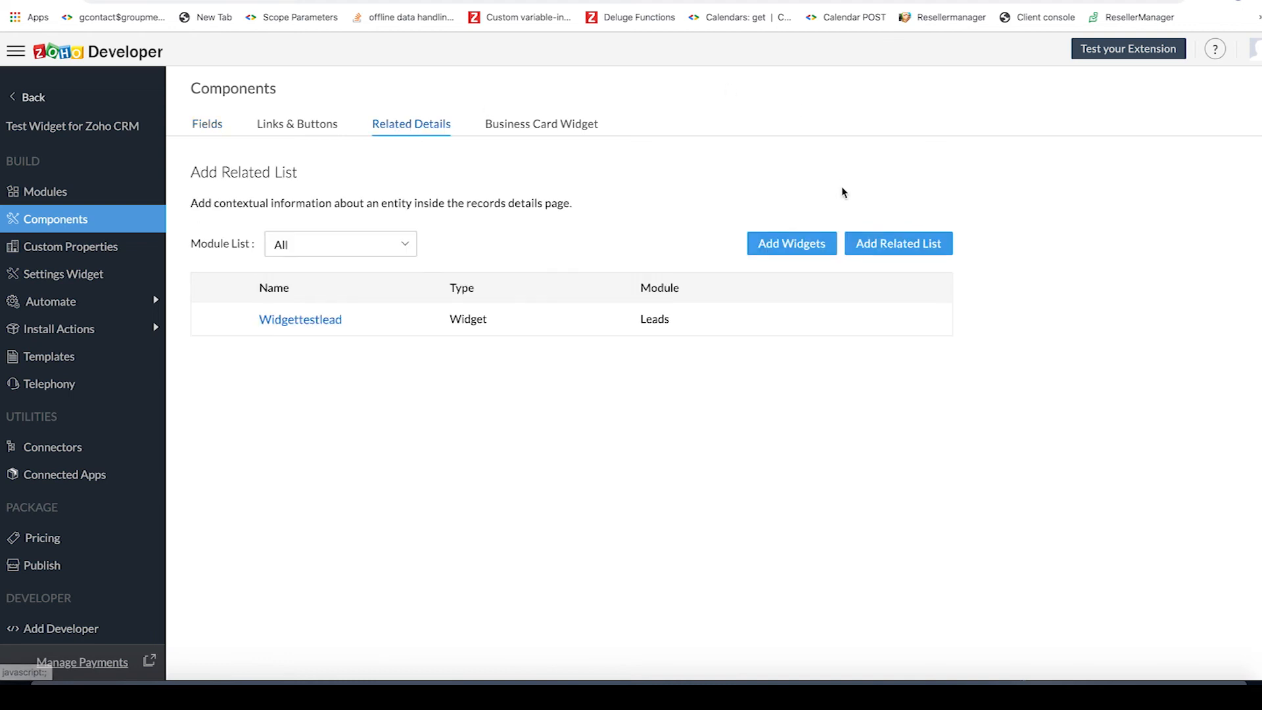
pyautogui.click(780, 247)
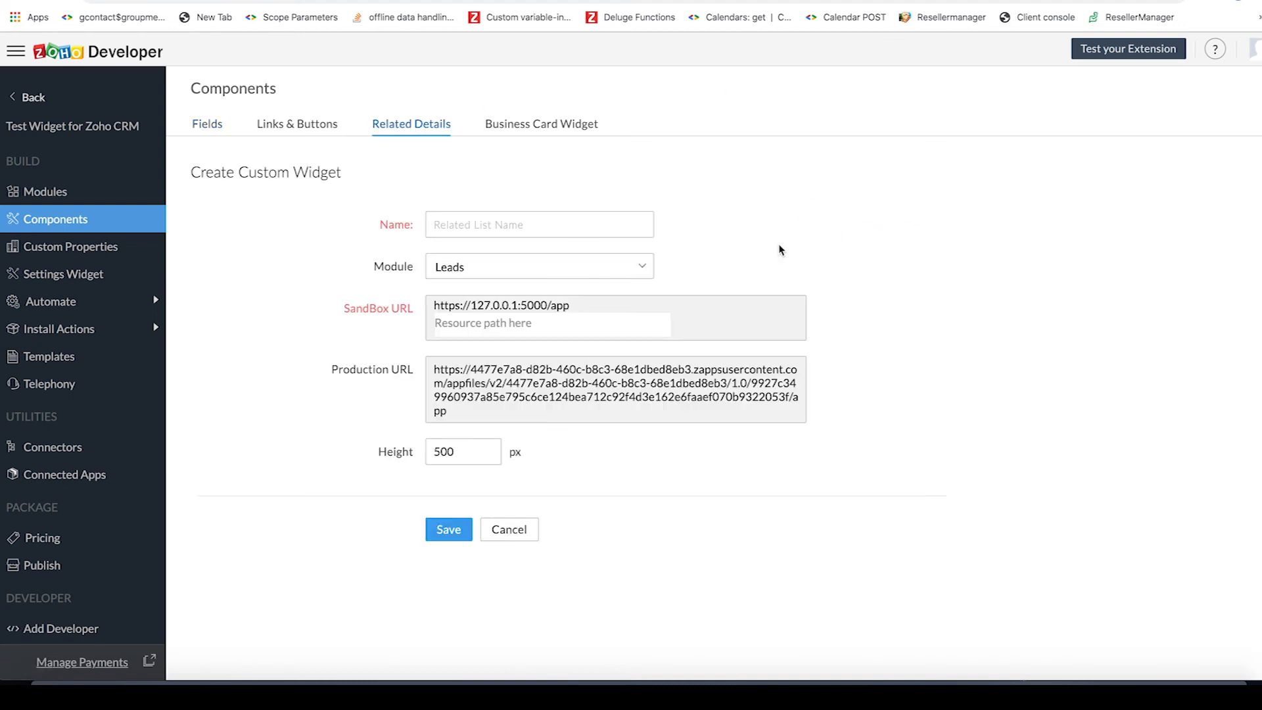
pyautogui.click(527, 230)
pyautogui.write('WidgetLead')
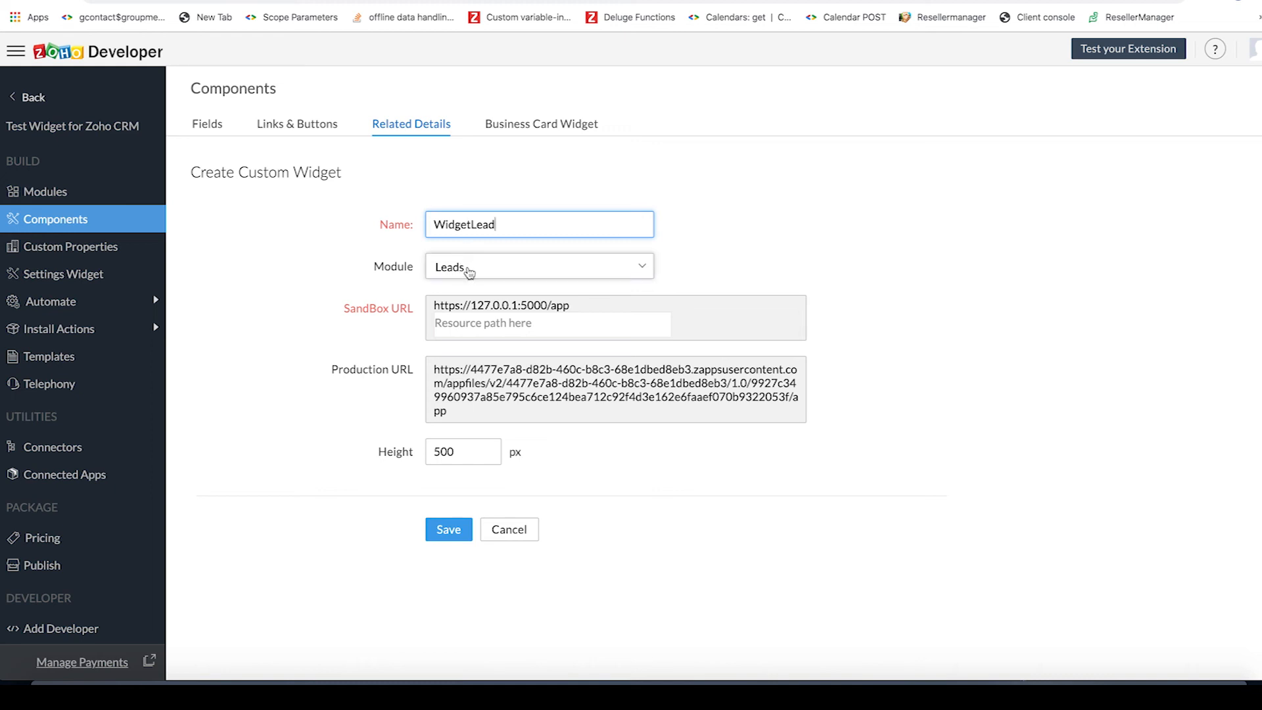
# - Set the related-details widget's sandbox resource path to /html/main.html and save the widget
pyautogui.click(479, 322)
pyautogui.write('/html/main.html')
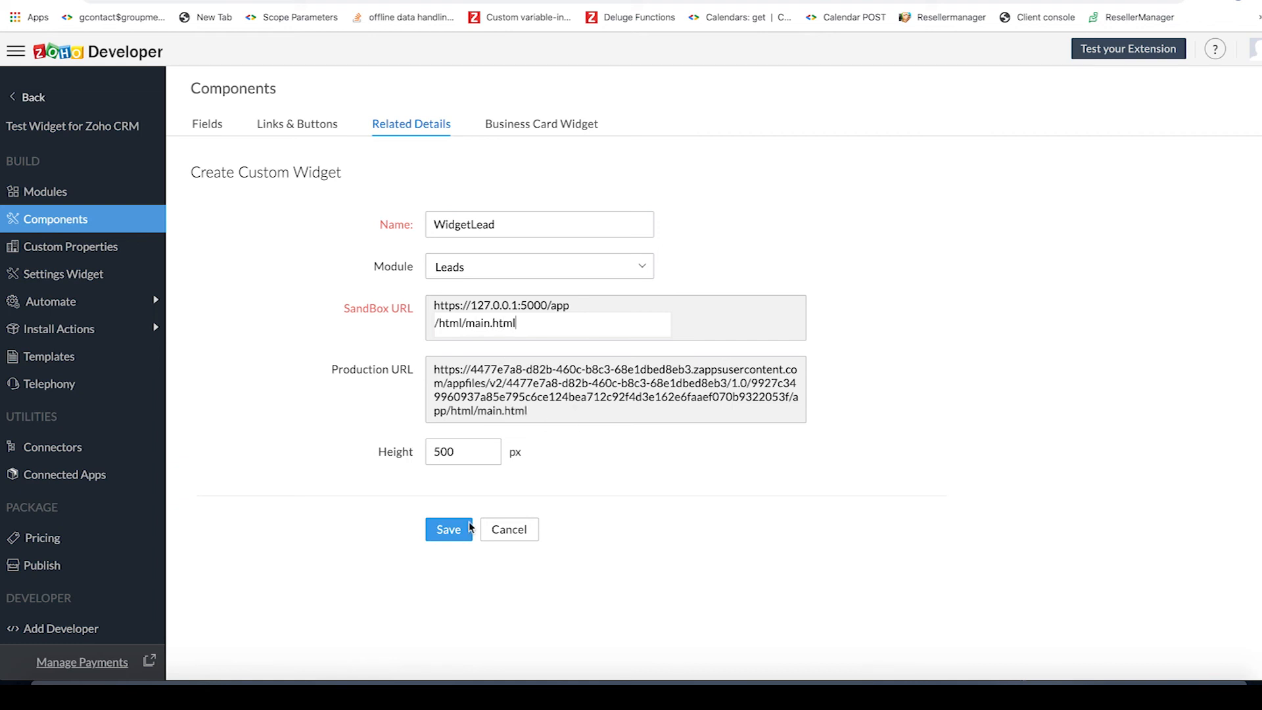
pyautogui.click(452, 536)
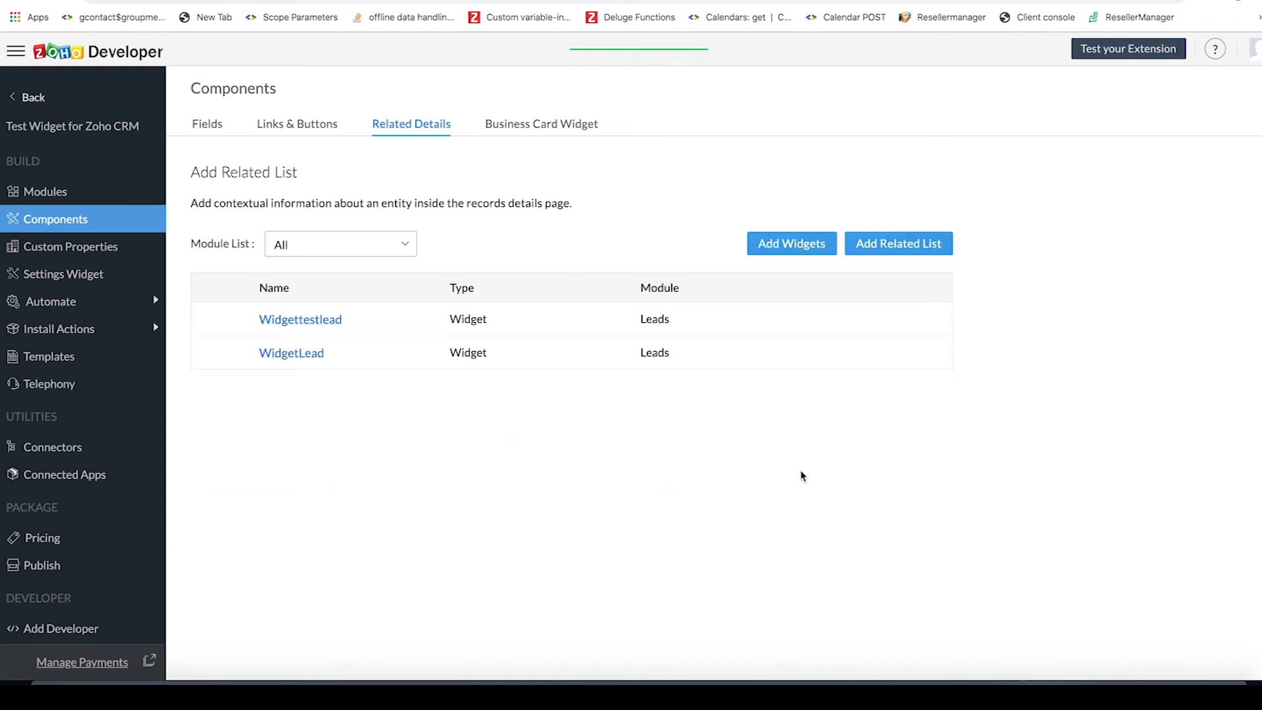
# - Launch the extension test in the CRM sandbox, open the listed lead's record and examine its WidgetLead related list
pyautogui.click(1108, 53)
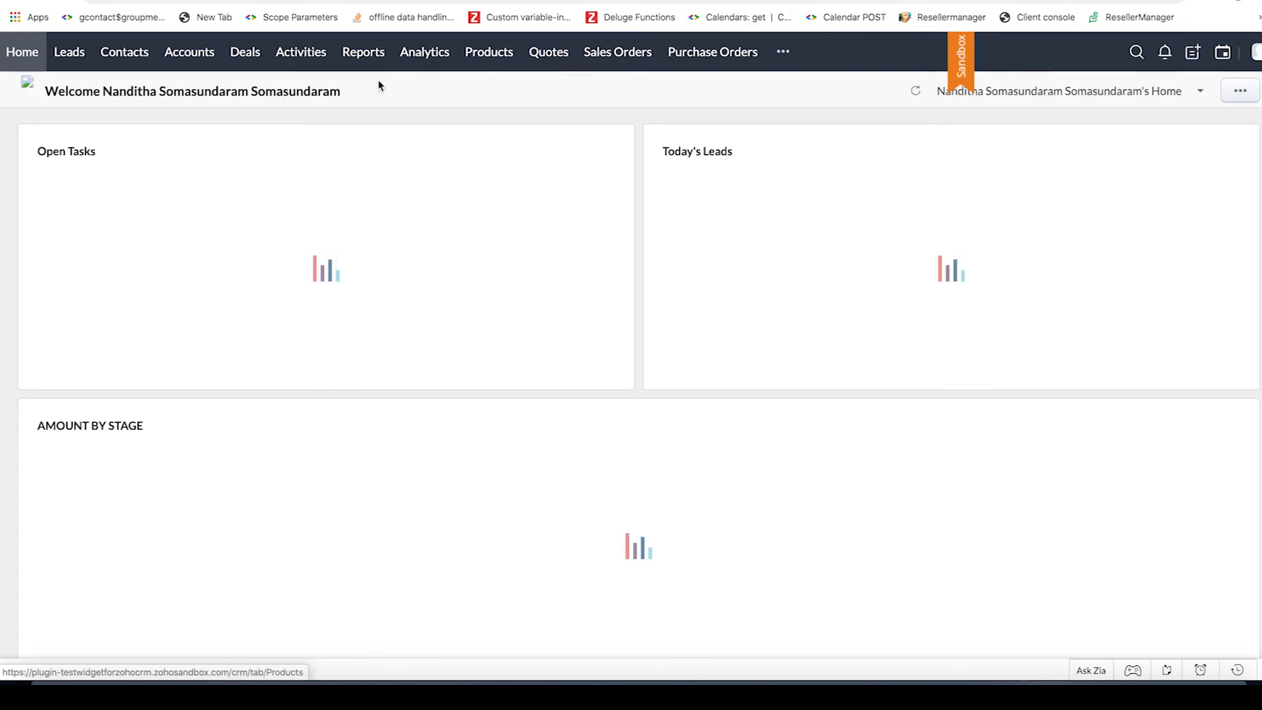
pyautogui.click(74, 53)
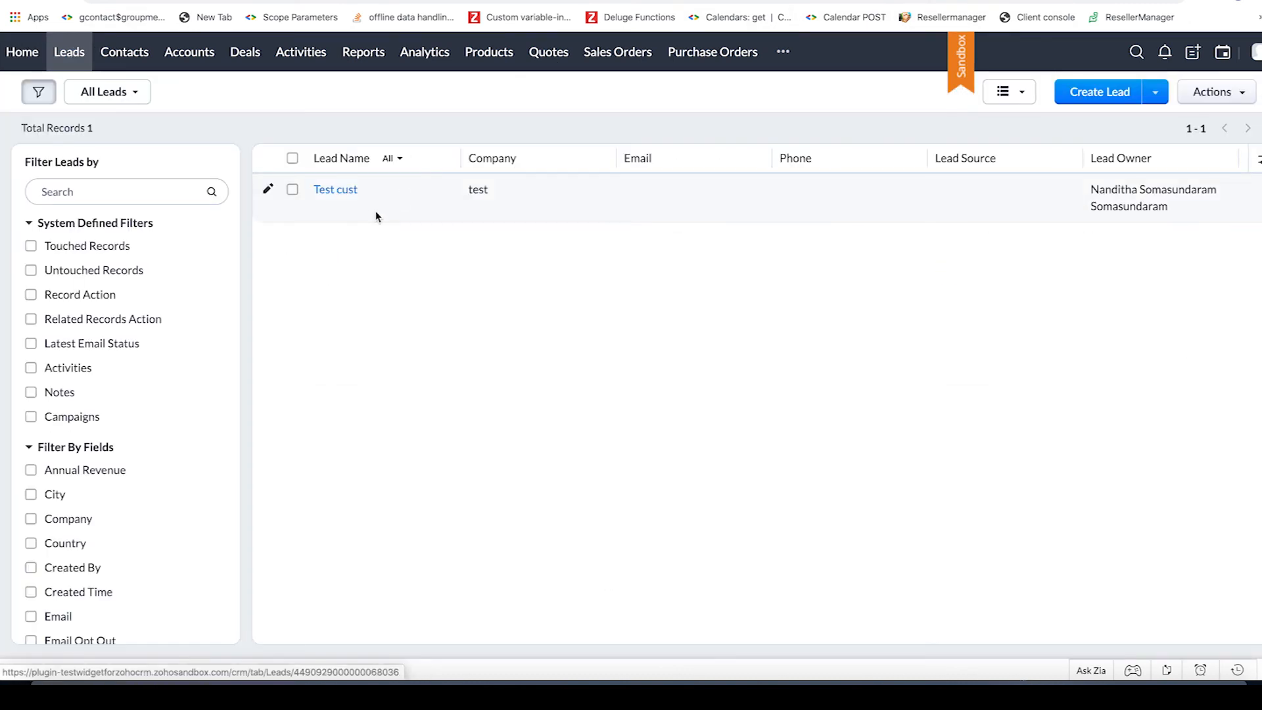
pyautogui.click(350, 195)
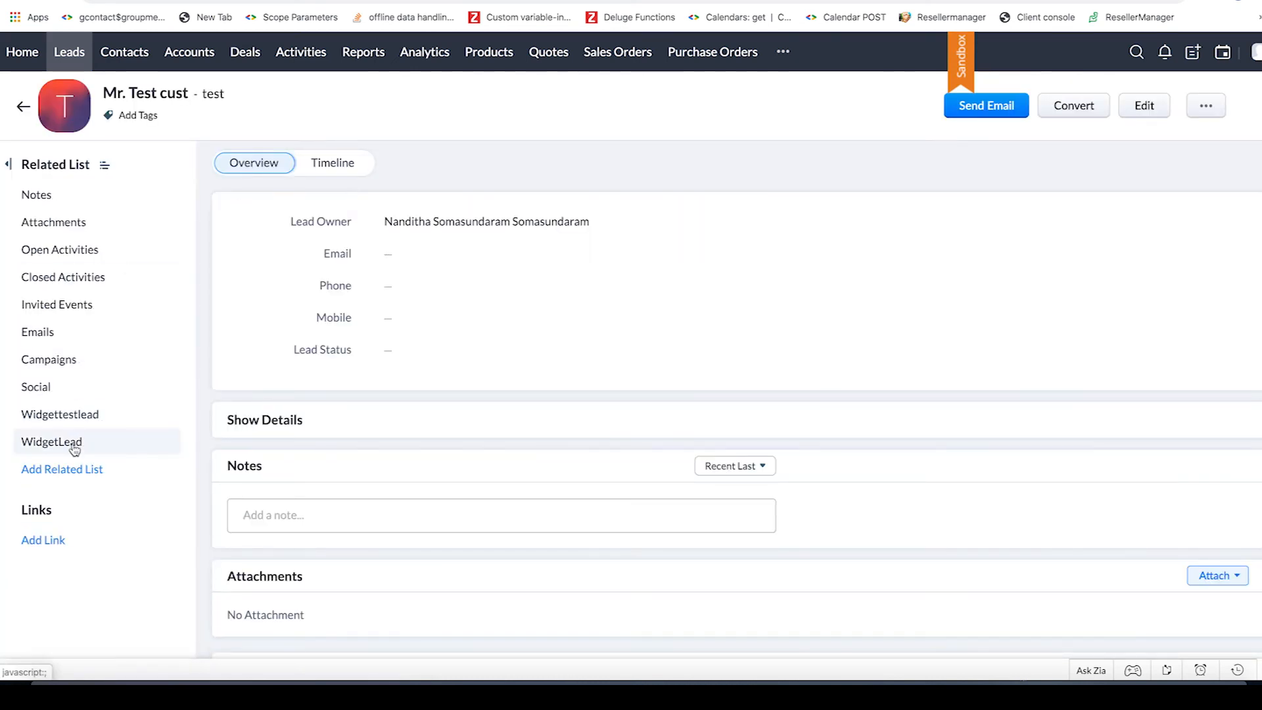
pyautogui.click(65, 441)
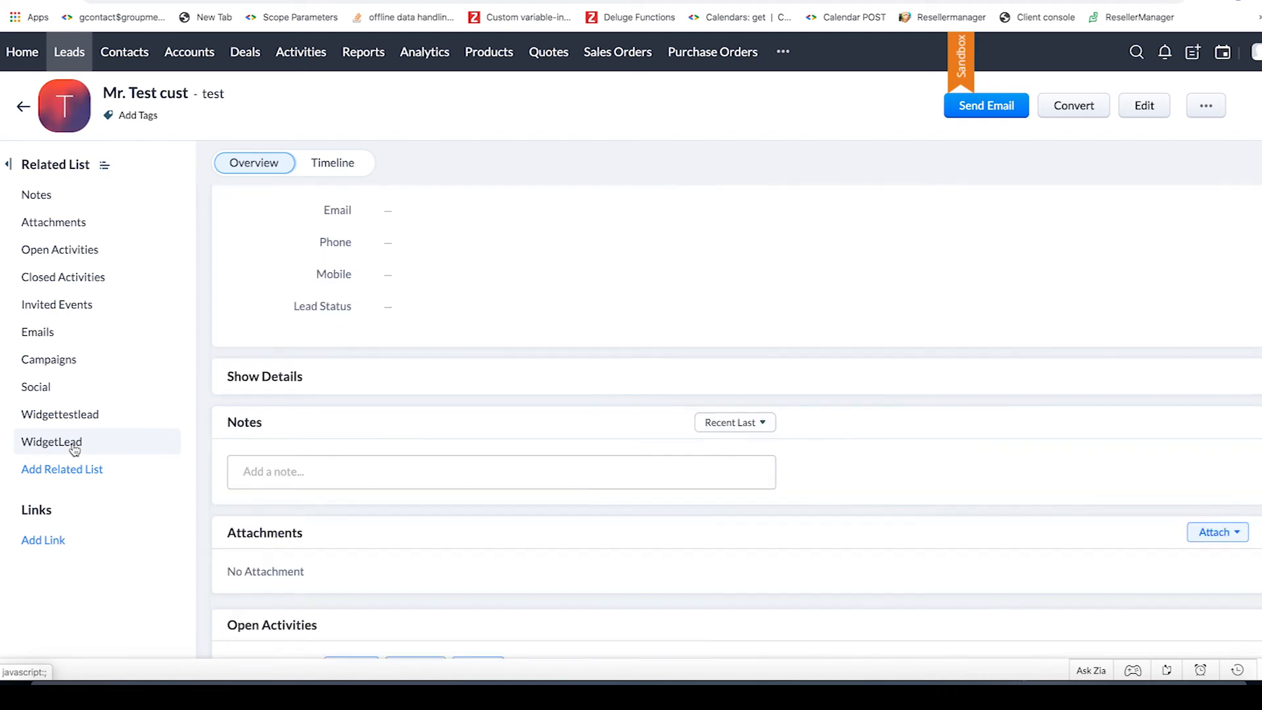
pyautogui.scroll(-4, 513, 455)
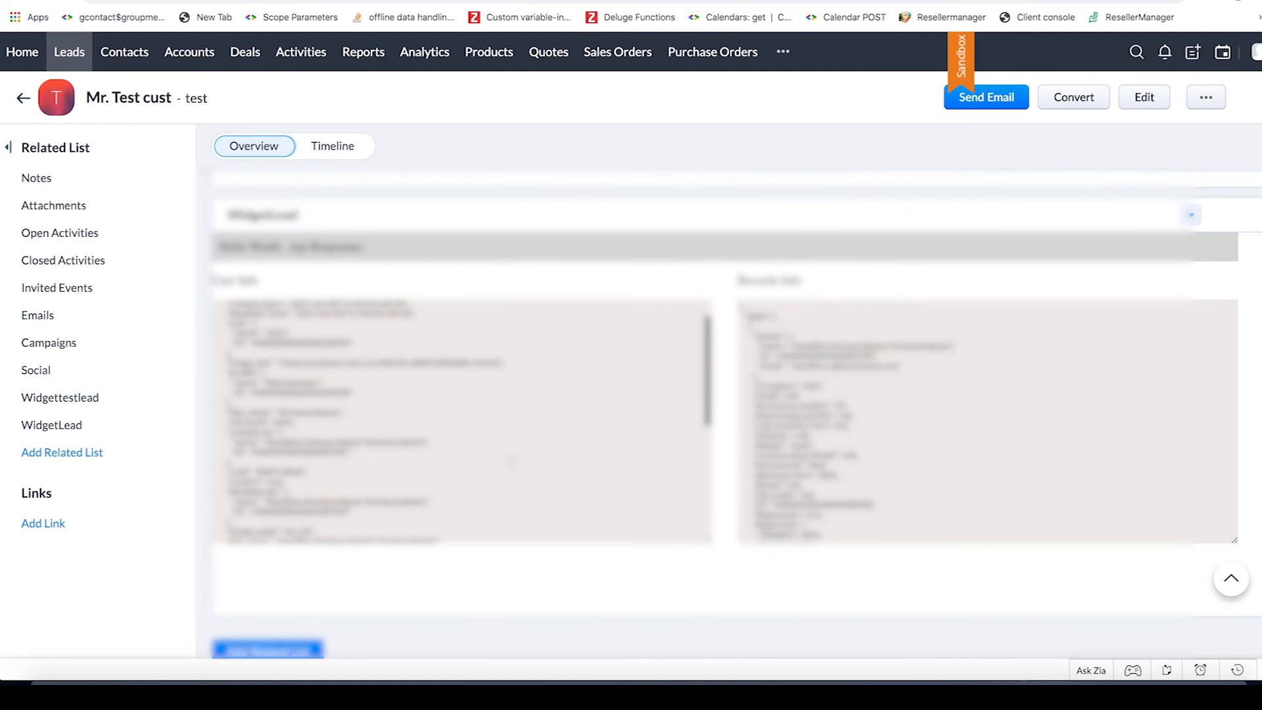
pyautogui.scroll(1, 511, 463)
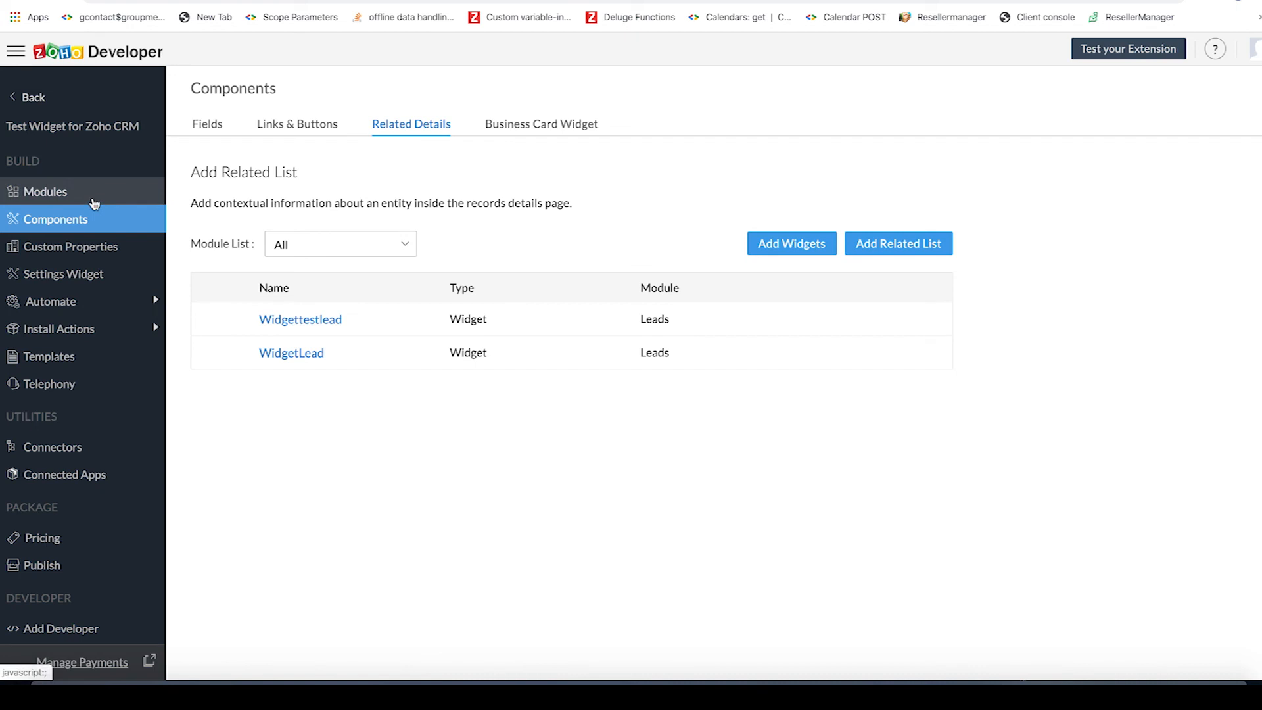
# - In Zoho Developer's Modules section, start a new web tab named Widgetlead with the type Widget
pyautogui.click(66, 200)
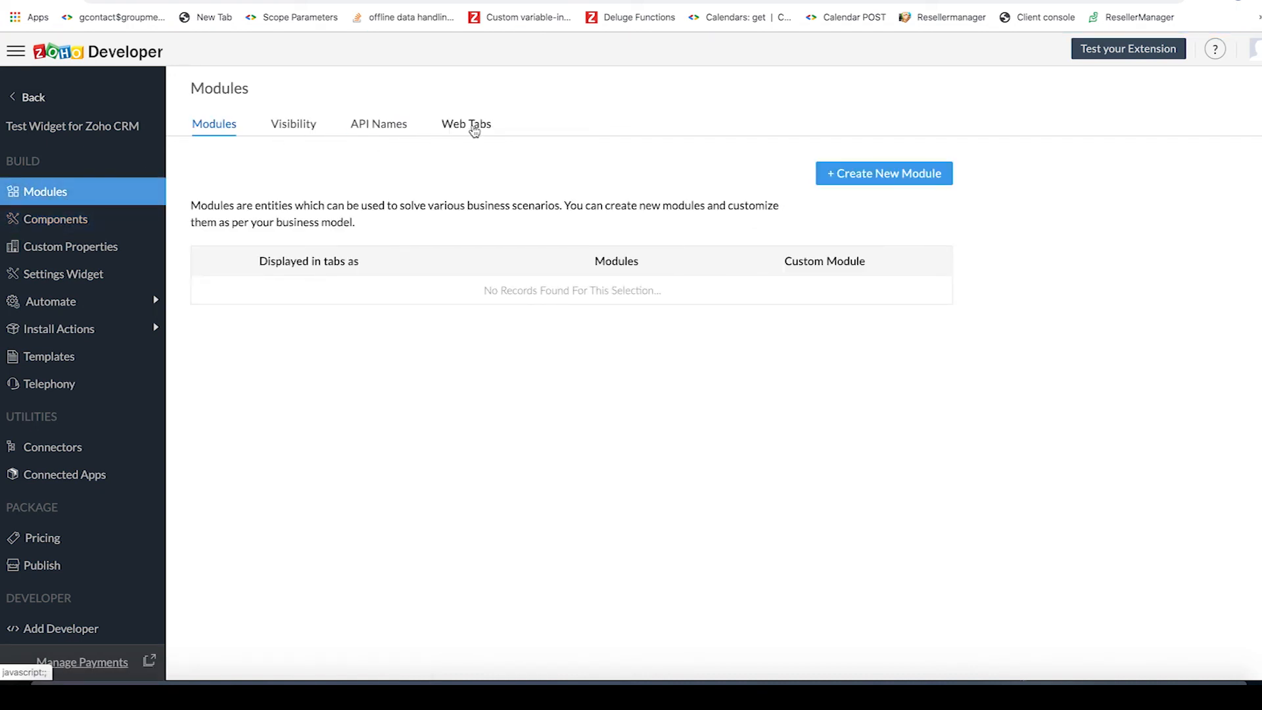
pyautogui.click(474, 130)
pyautogui.click(880, 256)
pyautogui.click(478, 224)
pyautogui.write('Widget')
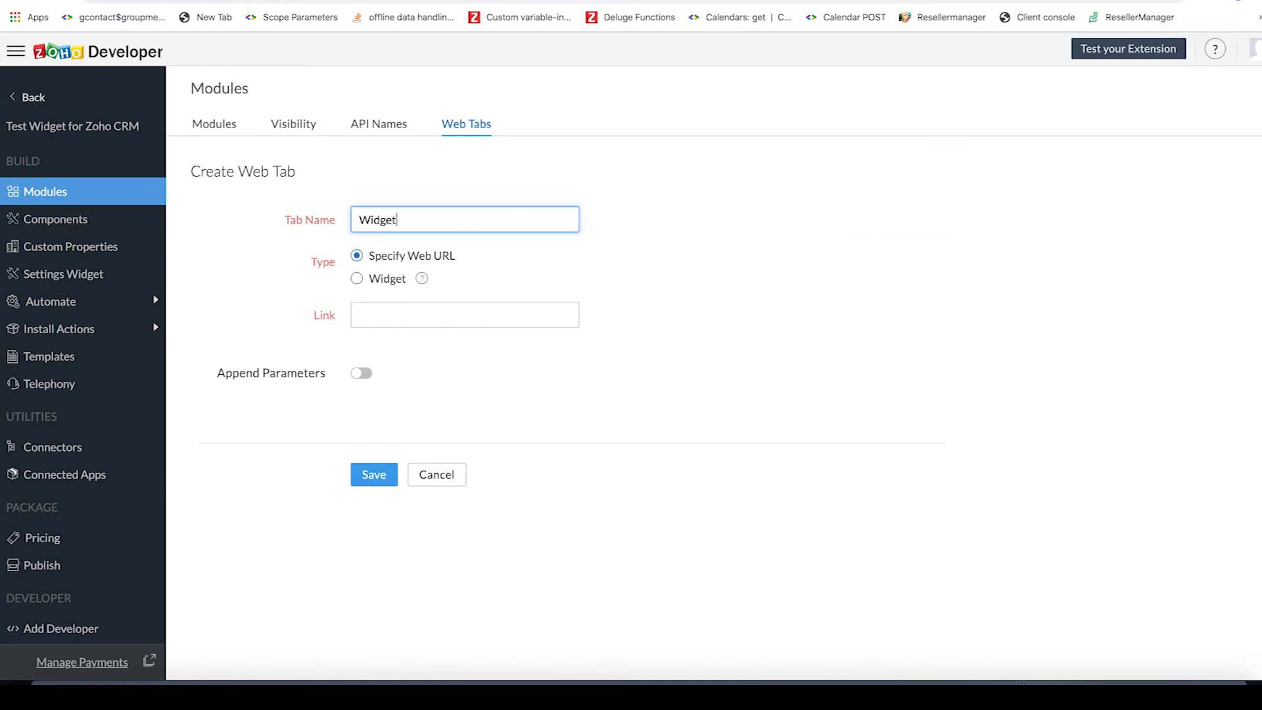
pyautogui.write('lead')
pyautogui.click(376, 280)
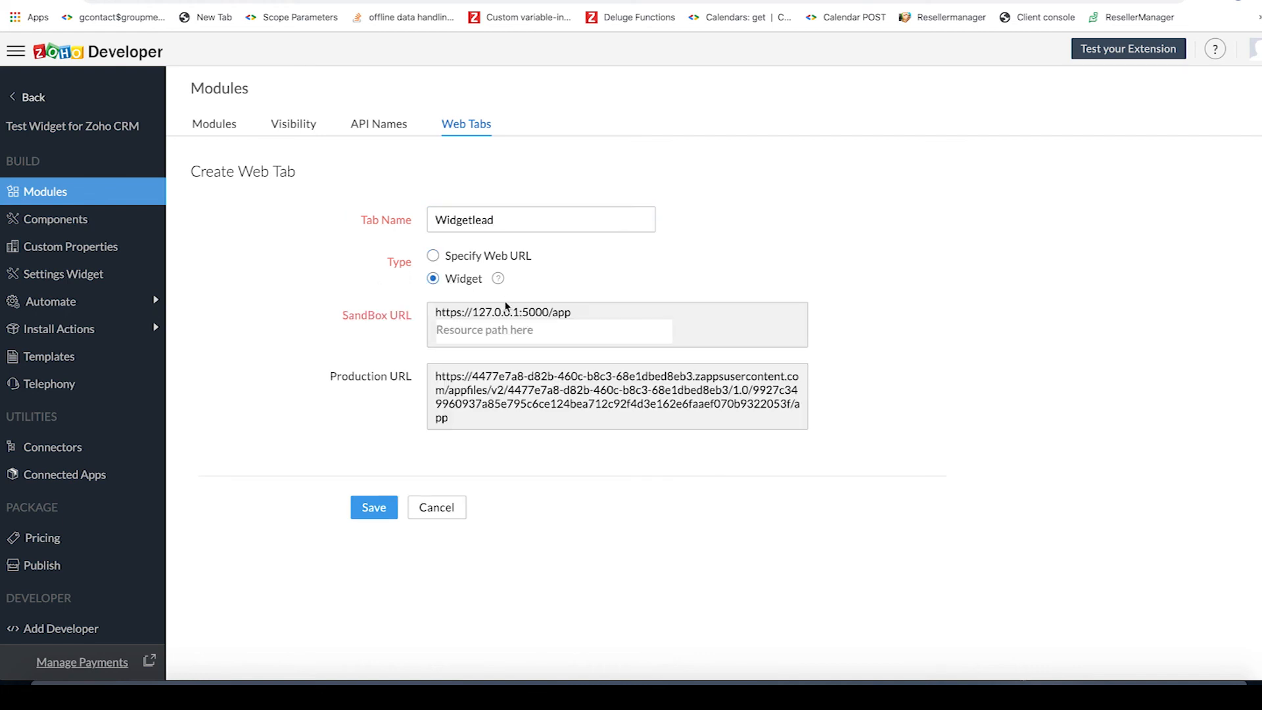
# - Set the Widgetlead web tab's sandbox resource path to /html/main.html and save the web tab
pyautogui.write('/html/main.h')
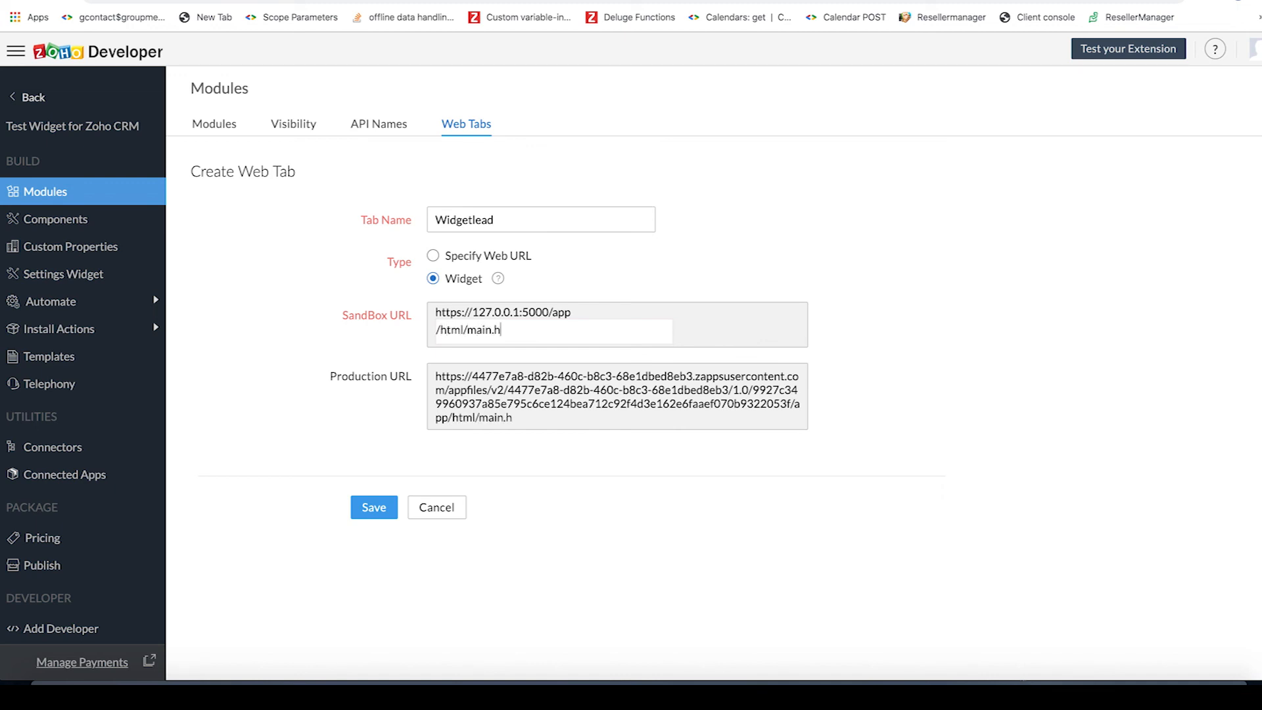
pyautogui.write('tm;ll')
pyautogui.click(381, 507)
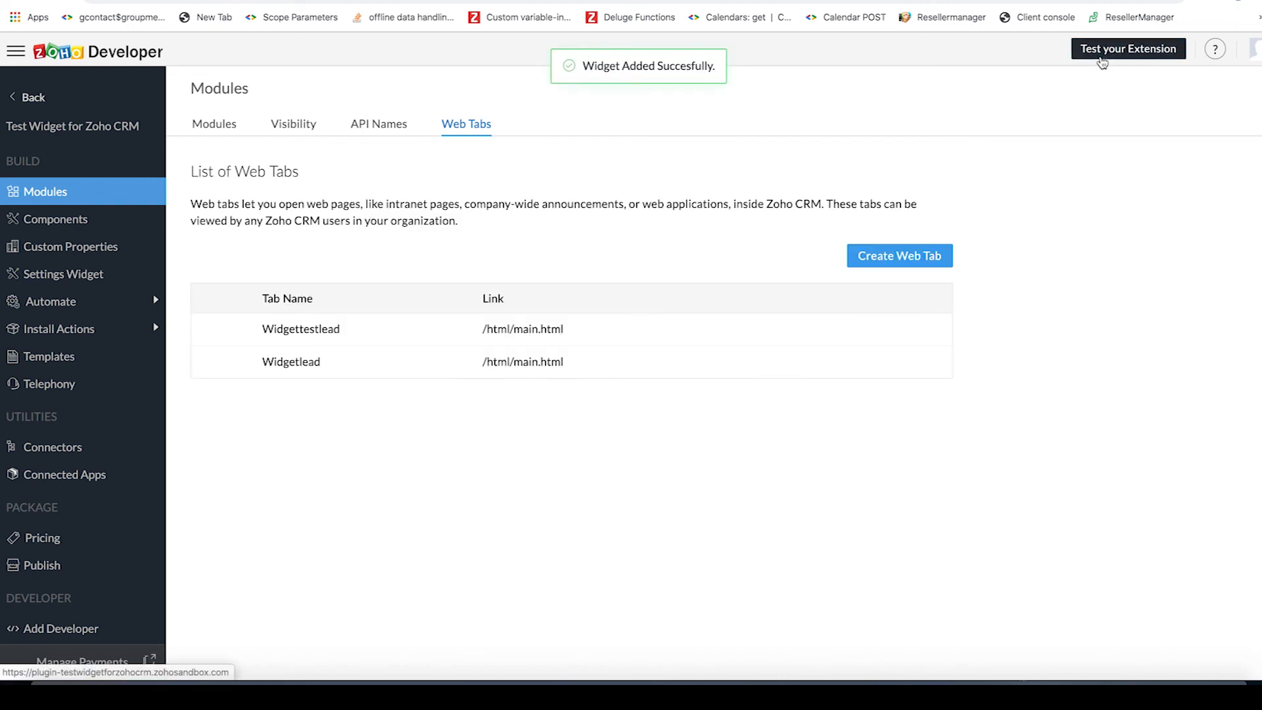
# - Test the extension in the CRM sandbox by viewing the Widgetlead web tab, and return to Zoho Developer
pyautogui.click(1102, 59)
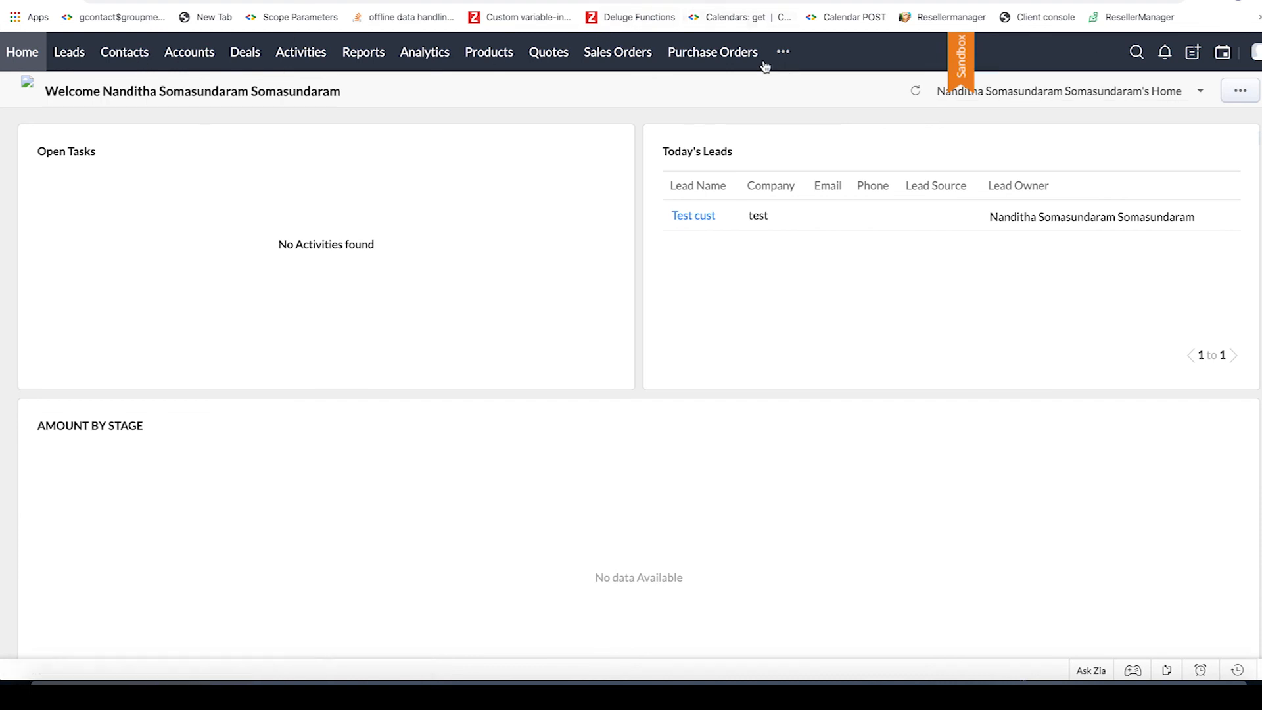
pyautogui.click(781, 52)
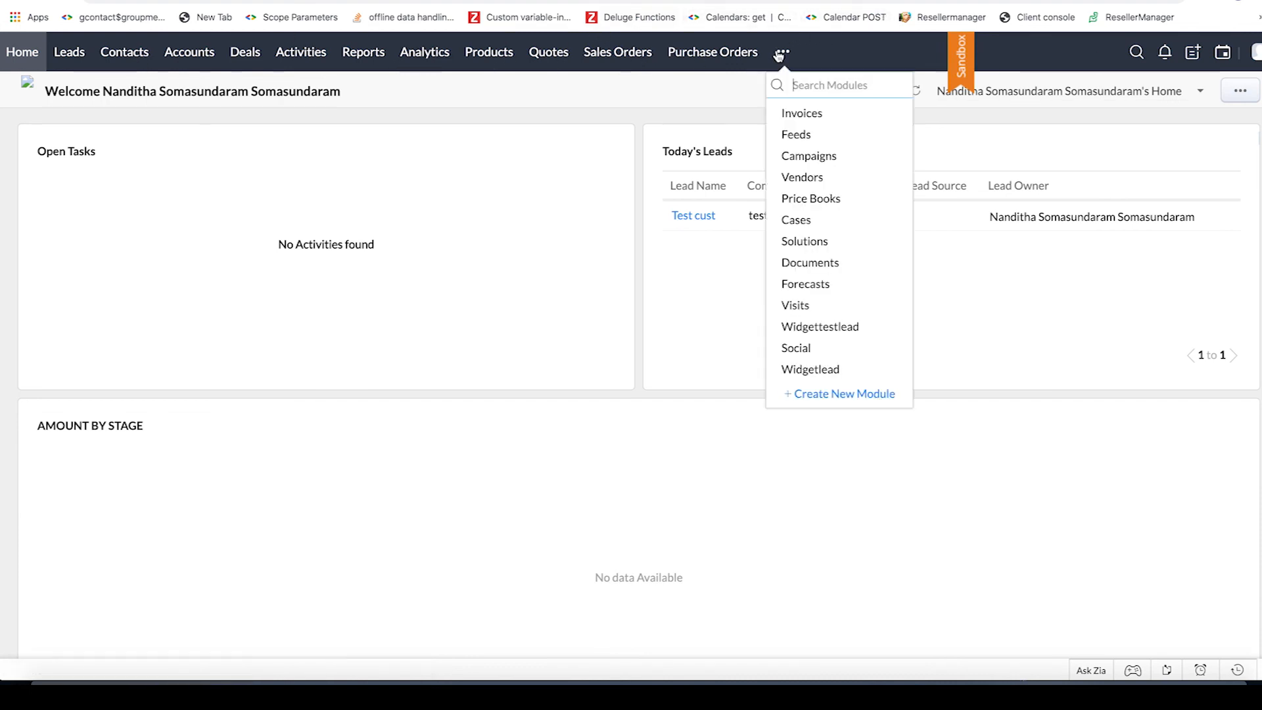
pyautogui.click(825, 368)
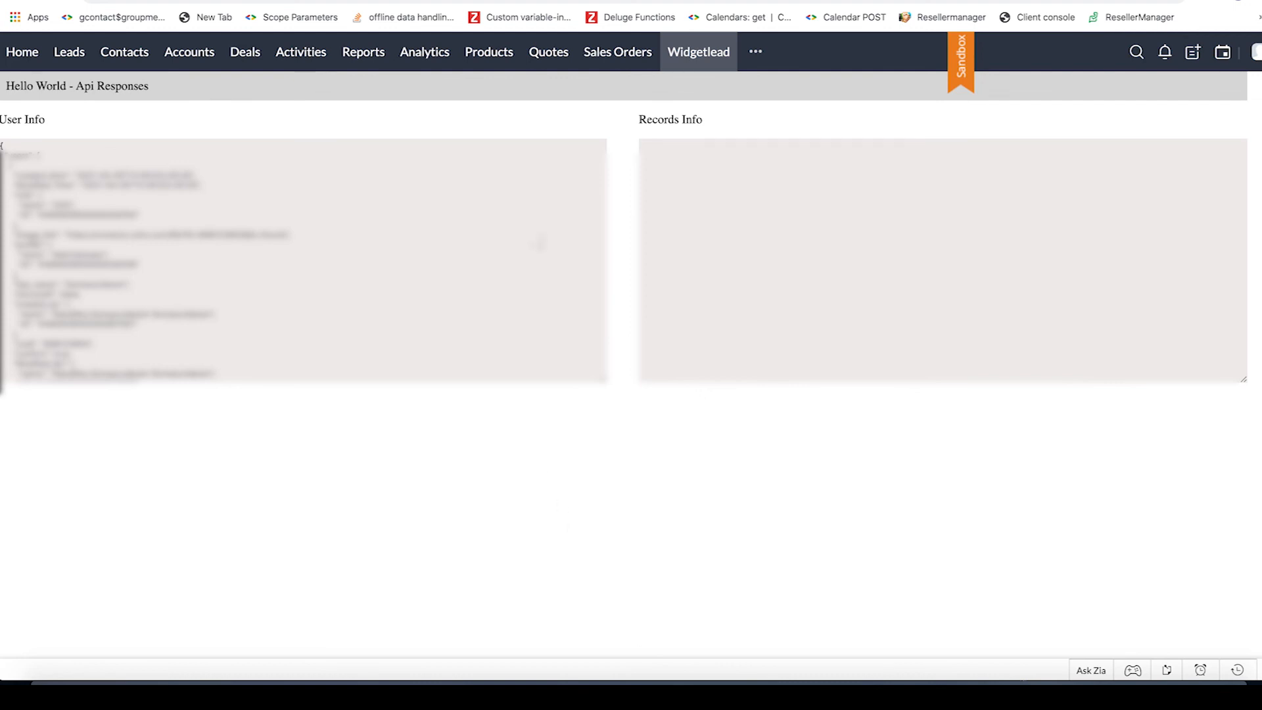
pyautogui.hotkey('ctrl', 'shift', 'Tab')
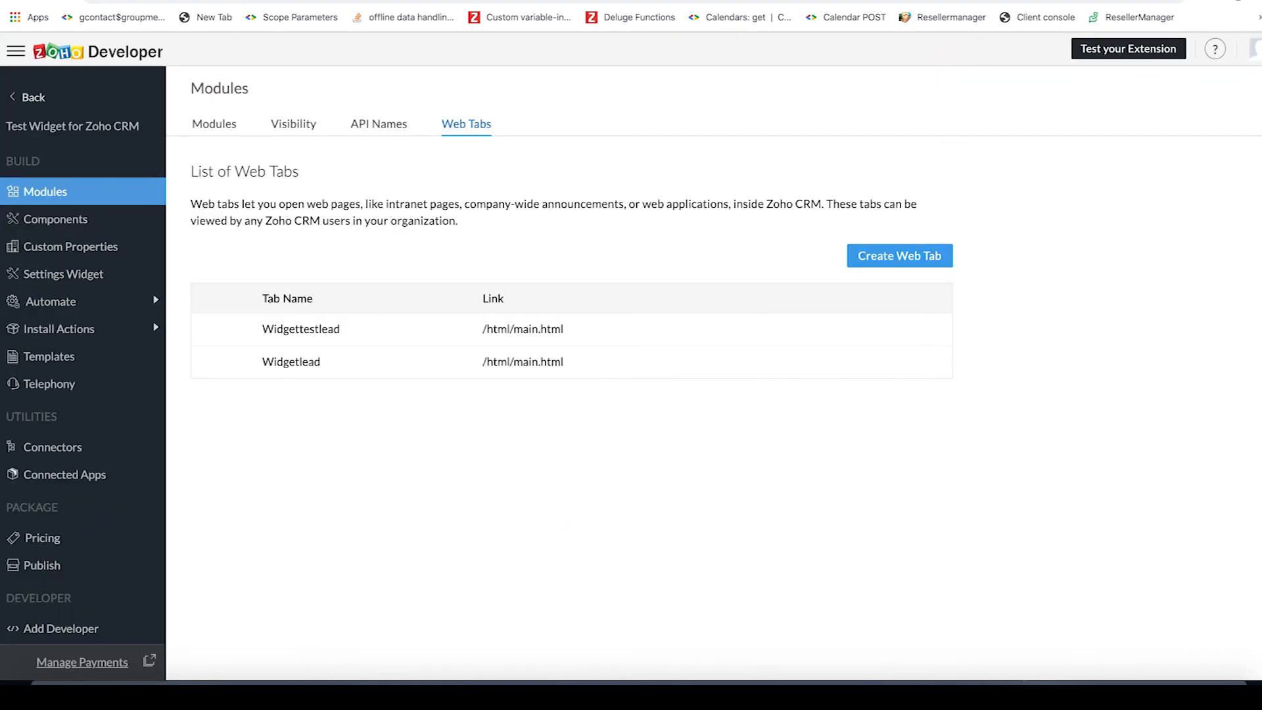